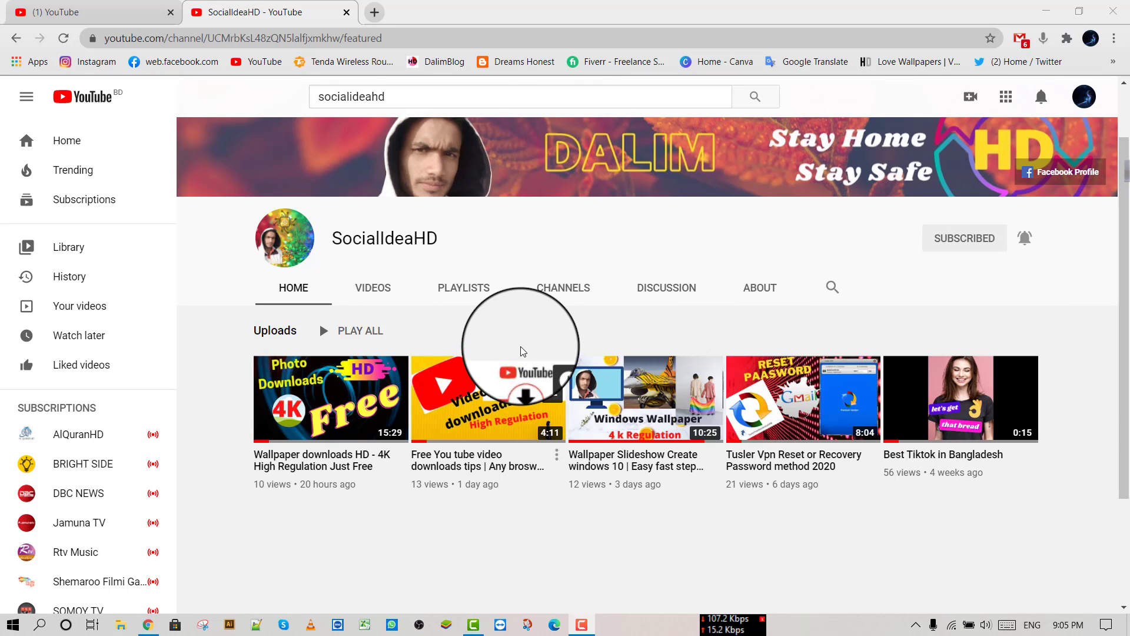
Close the SocialIdeaHD channel tab and replace the YouTube home tab with a blank new tab
mouse_move(545, 394)
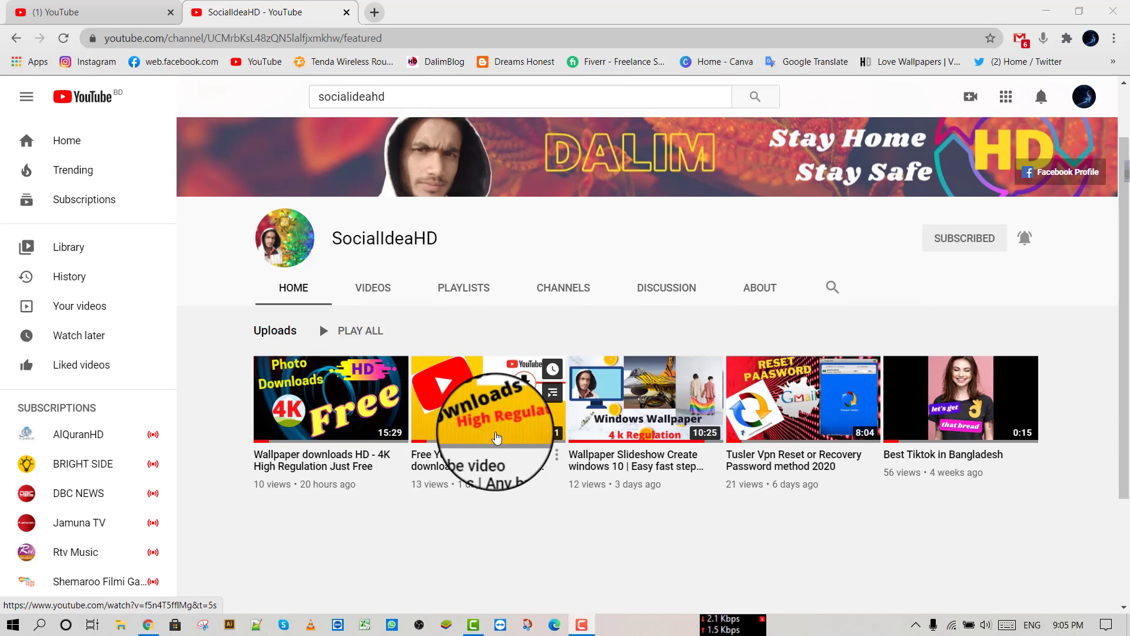
mouse_move(584, 422)
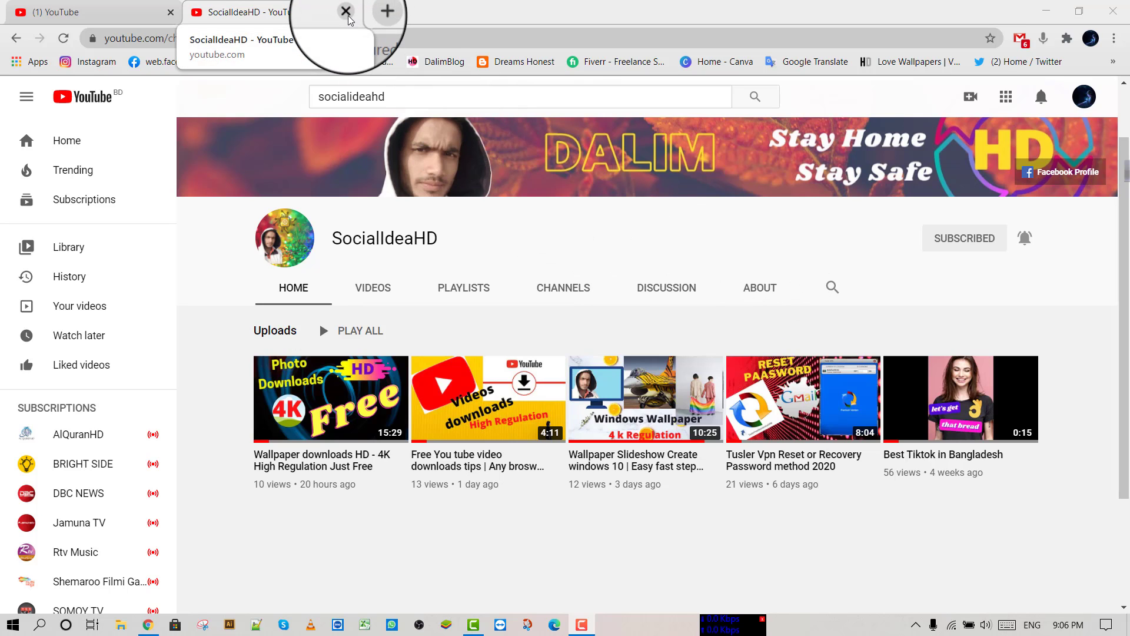
click(347, 14)
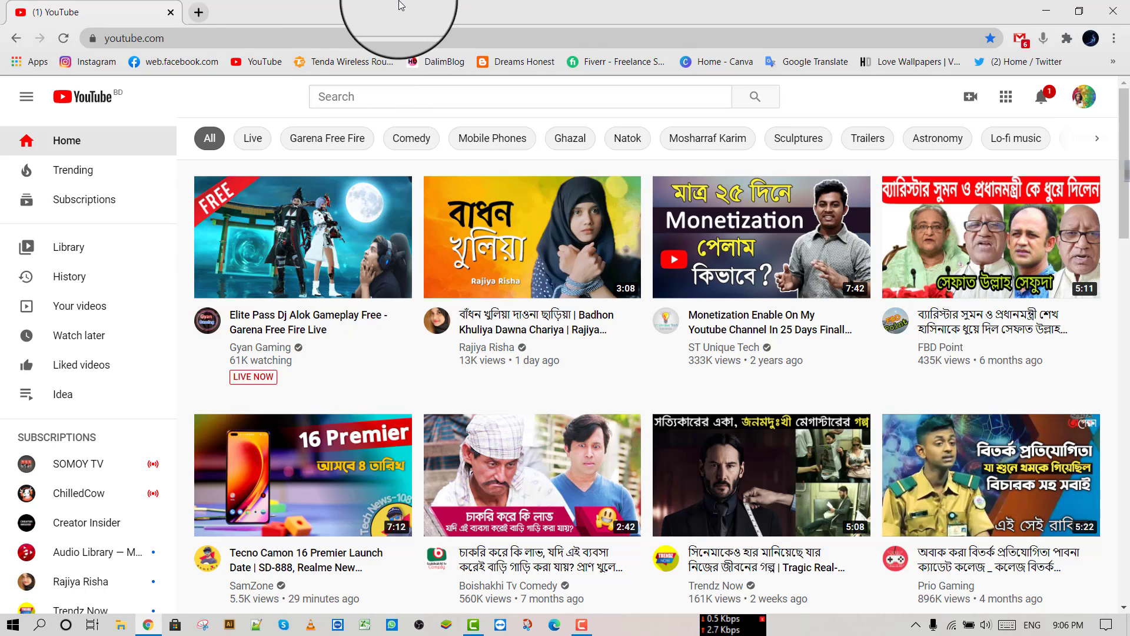
drag(403, 6, 436, 121)
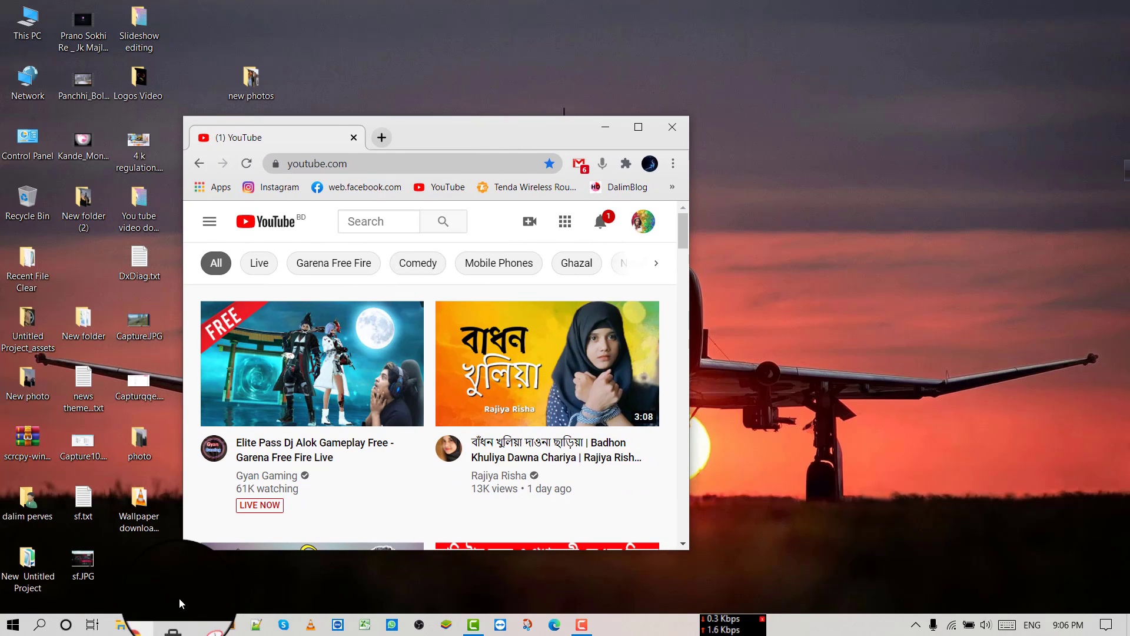
click(145, 624)
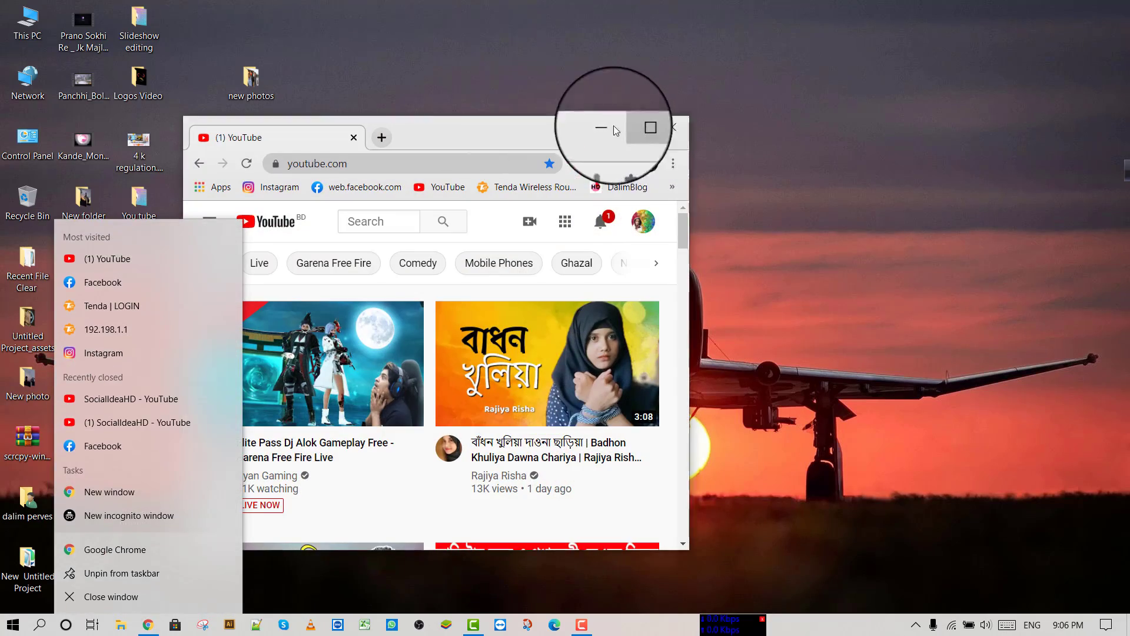
click(647, 122)
click(199, 12)
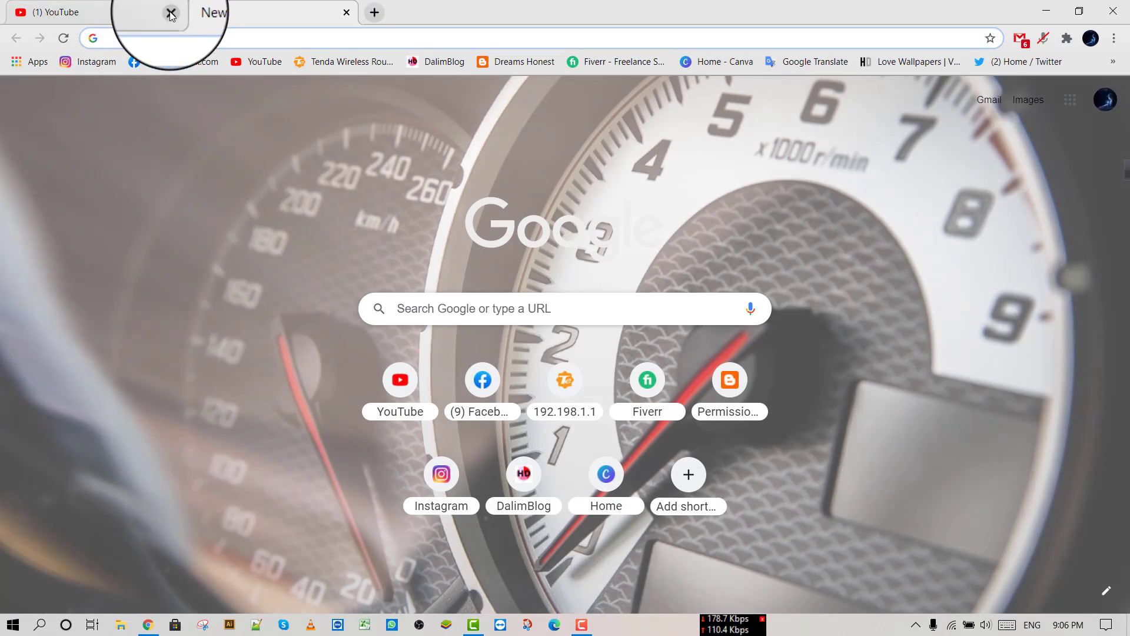
click(171, 13)
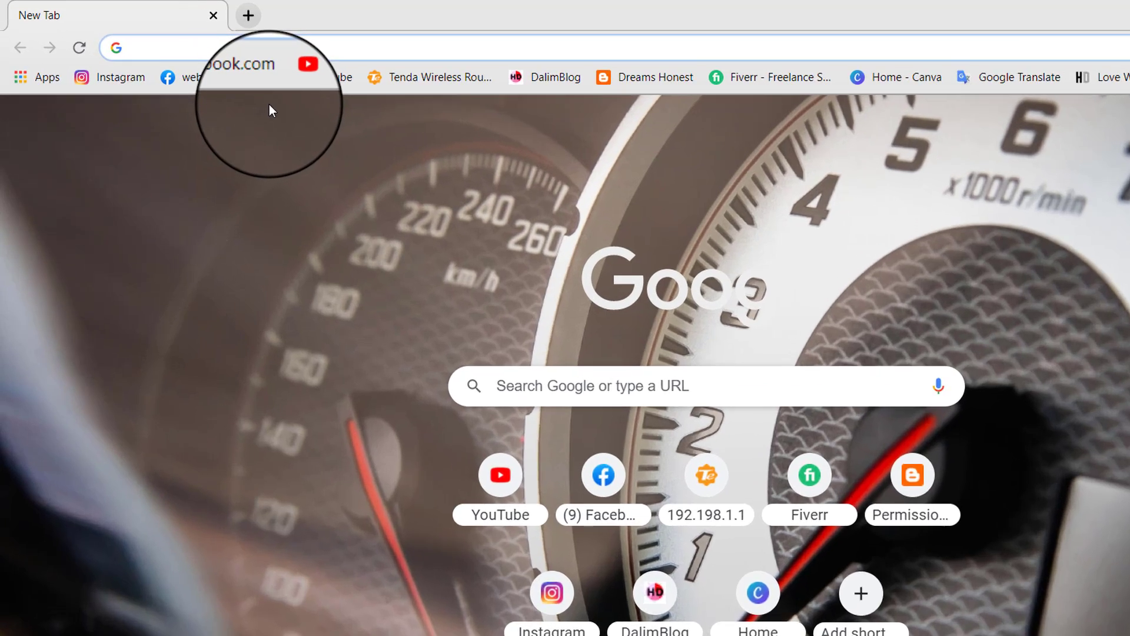
Open the remove.bg website in the blank tab
text(re)
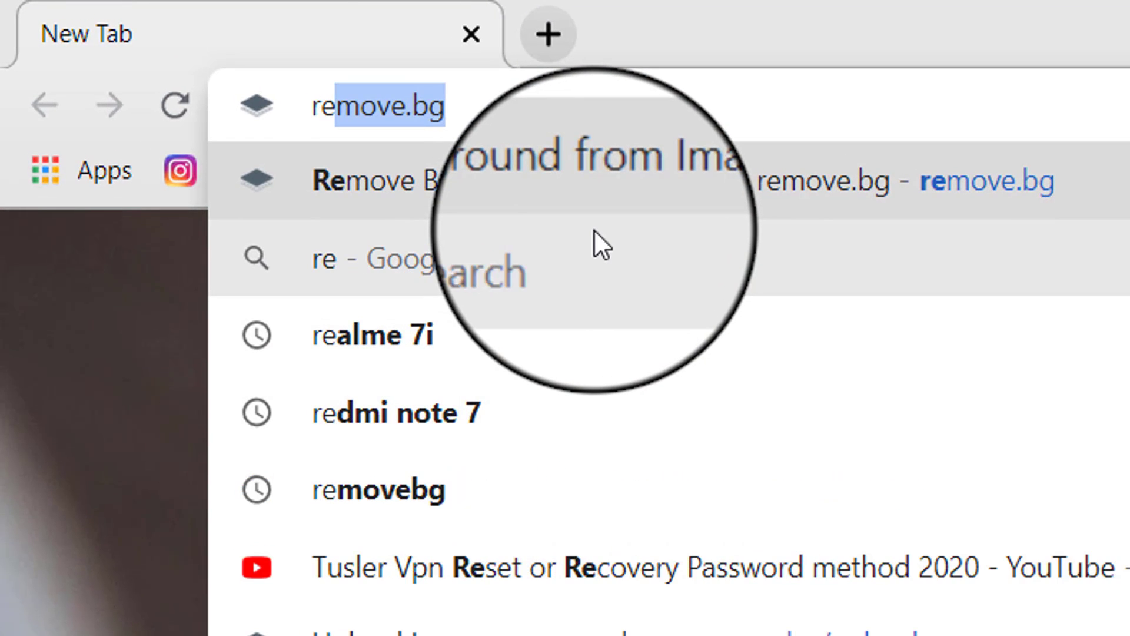
text(move)
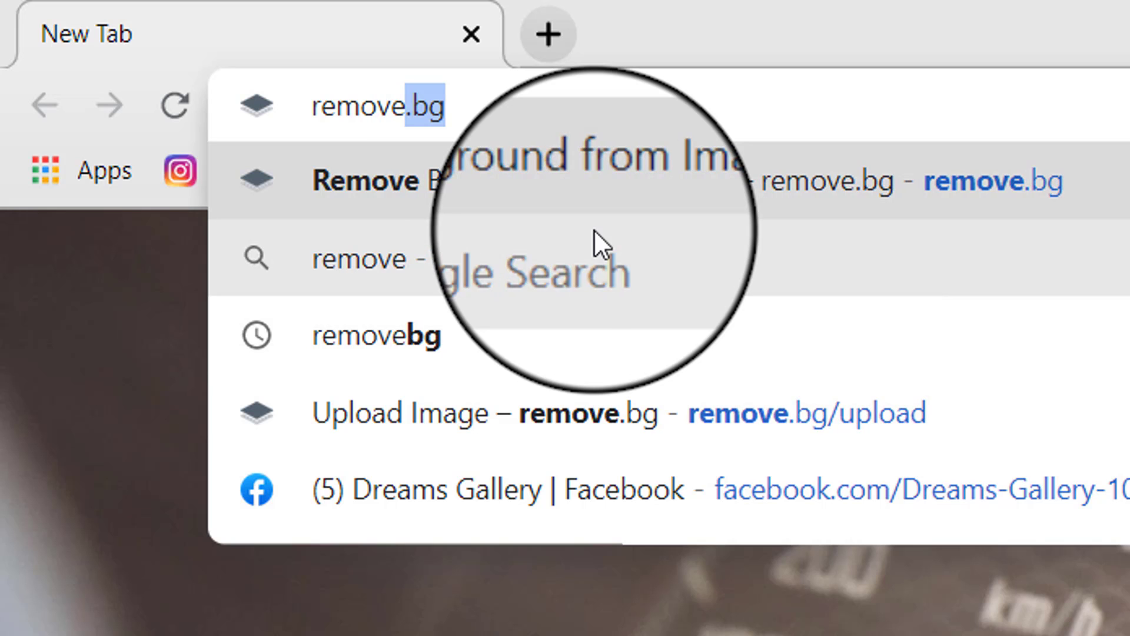
text(.bg)
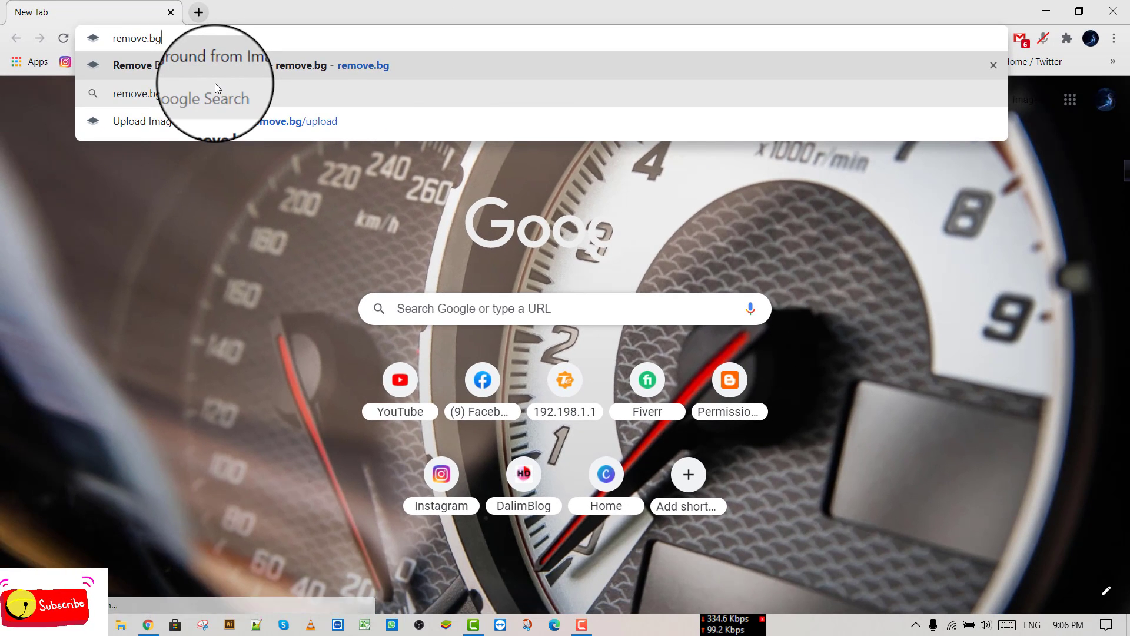
key(Return)
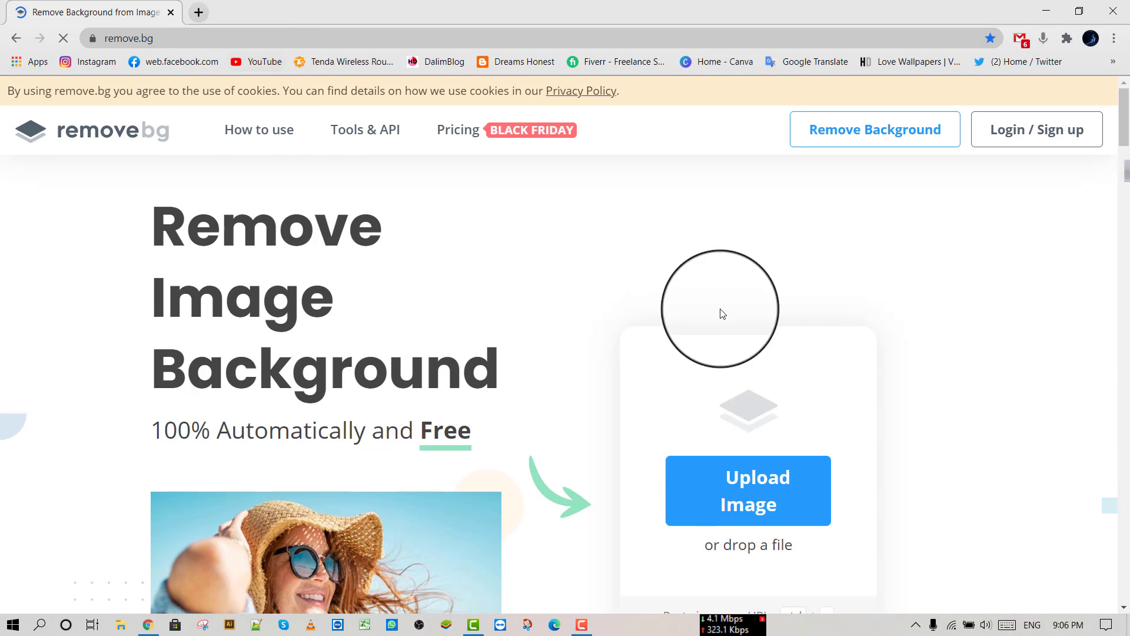
Search Google for "remove" in a second tab
click(199, 13)
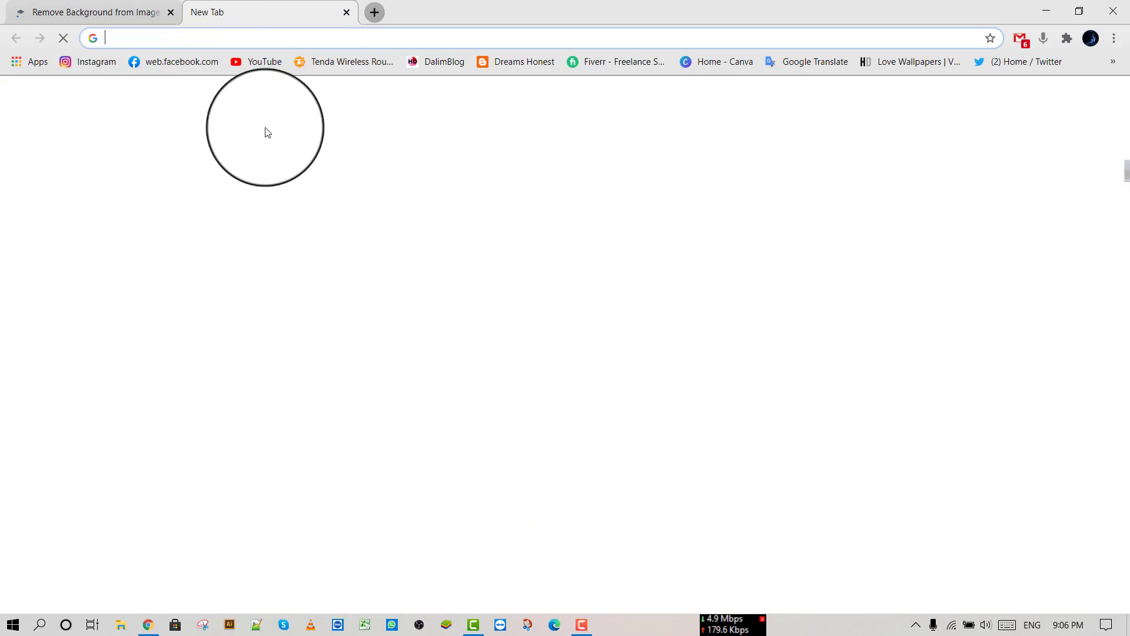
text(rem)
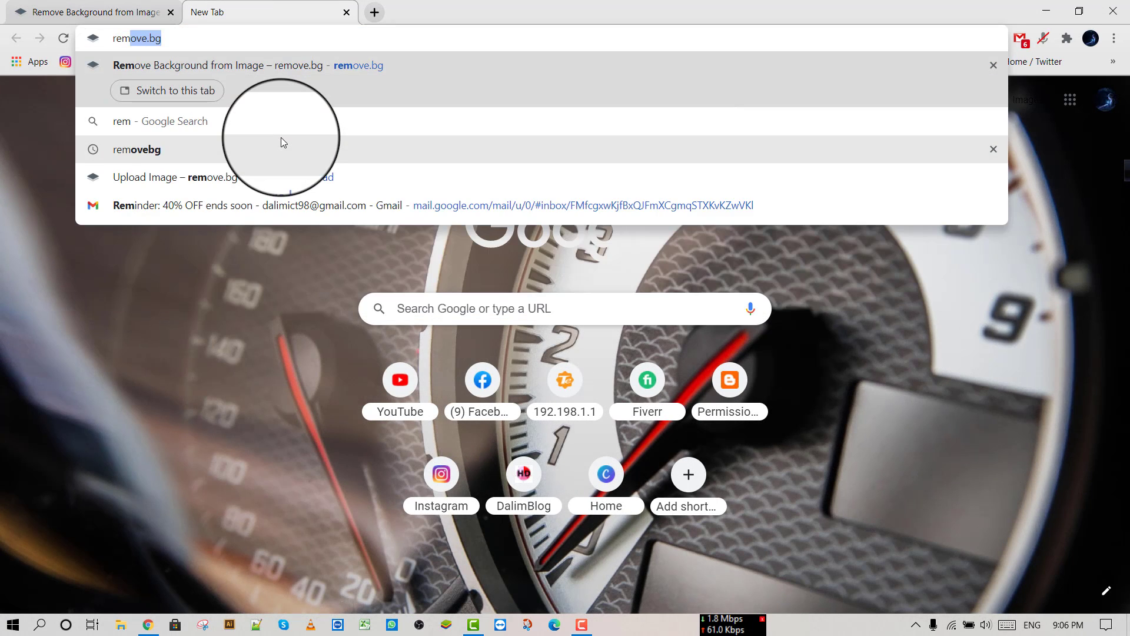
text(ove.bg)
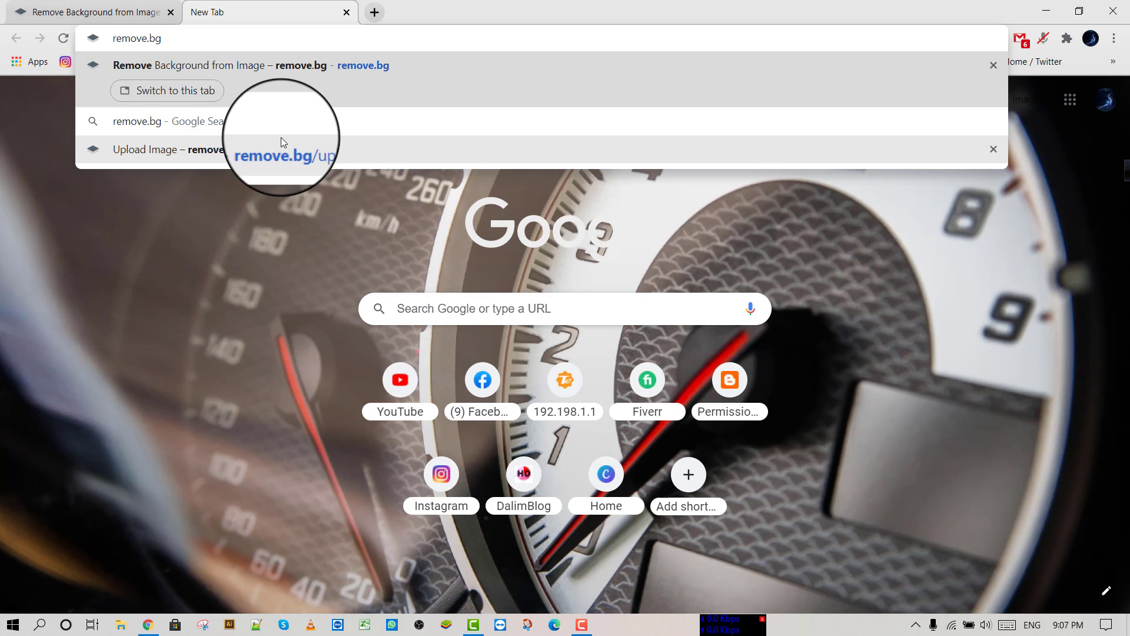
key(Delete)
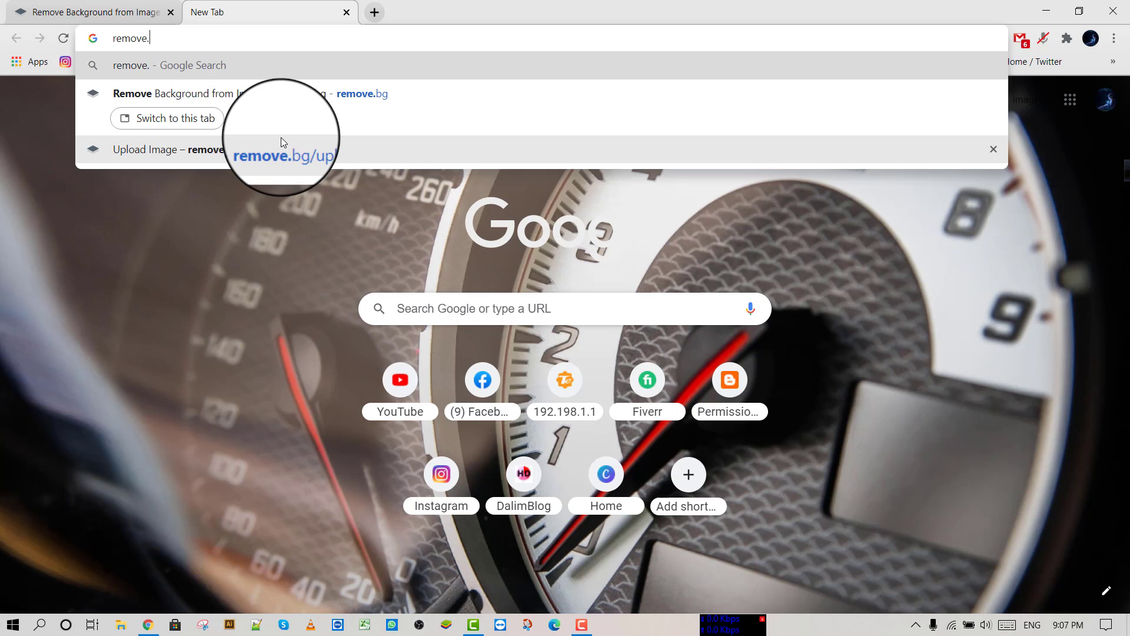
key(Return)
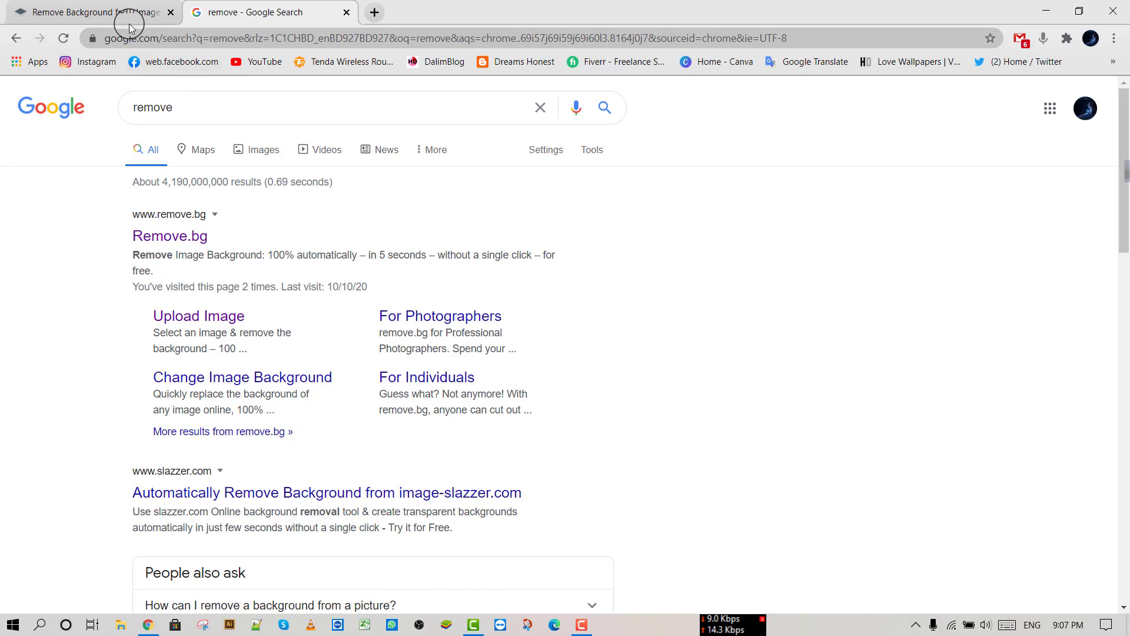
Open the Remove.bg search result and close the earlier remove.bg tab
click(94, 13)
click(245, 13)
click(167, 237)
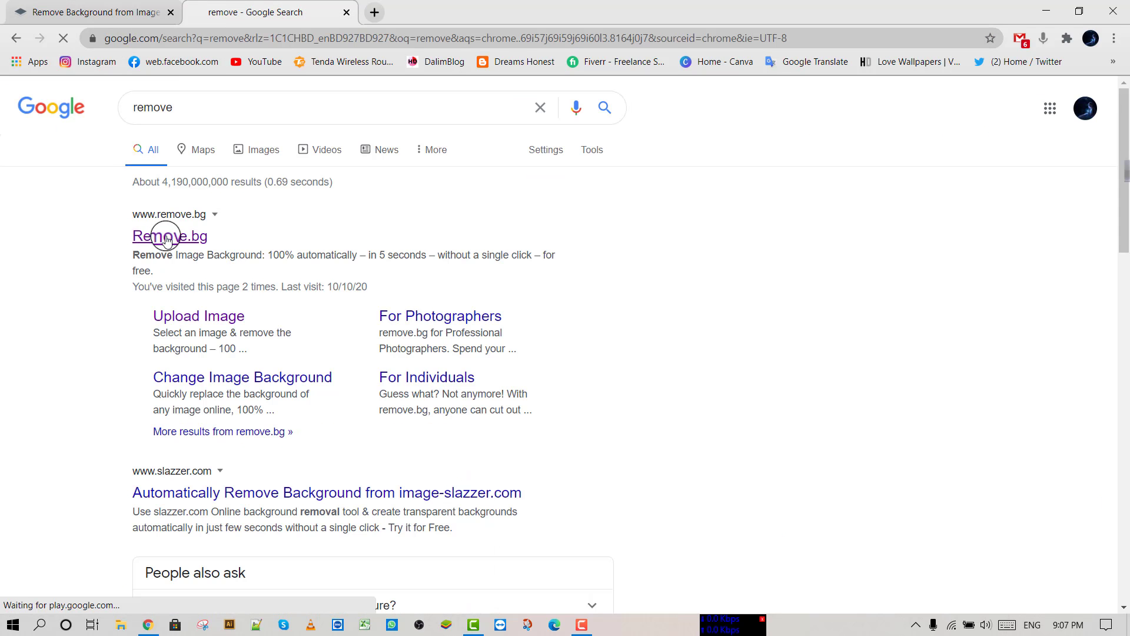
click(170, 12)
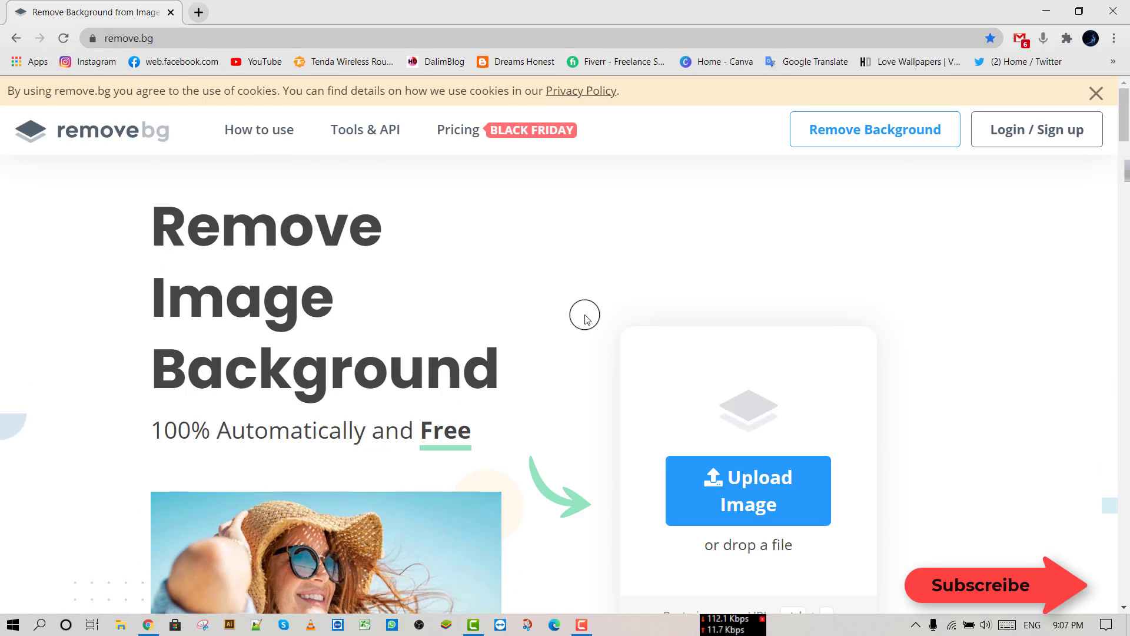
Look over the remove.bg home page, including its sample cutout and the image upload area
scroll(594, 306, down, 3)
scroll(343, 302, up, 4)
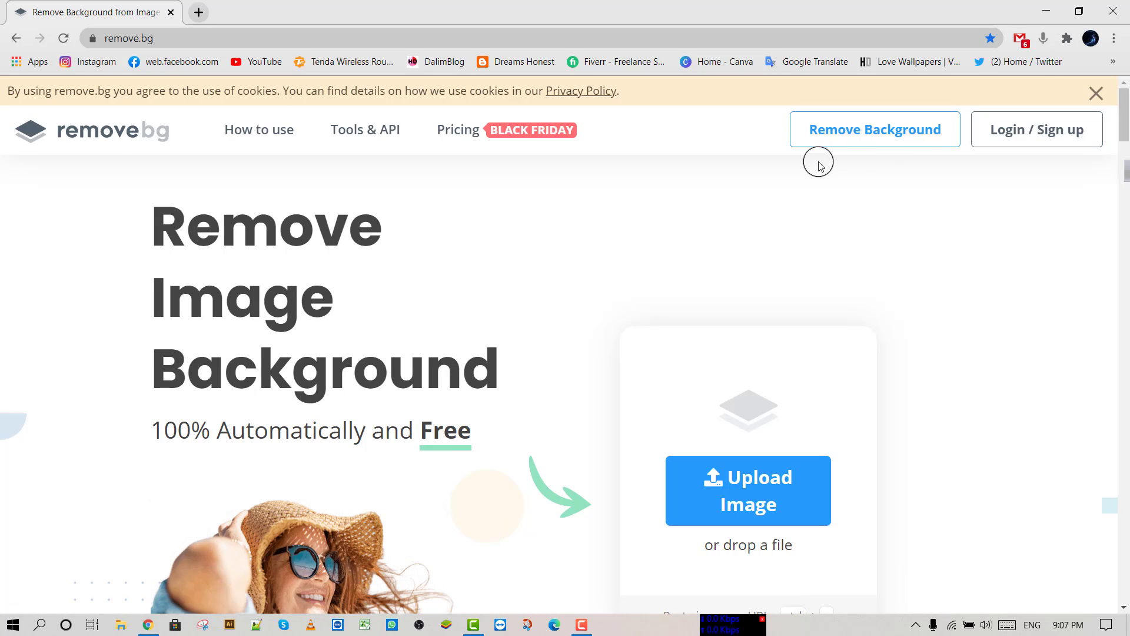
scroll(624, 386, down, 10)
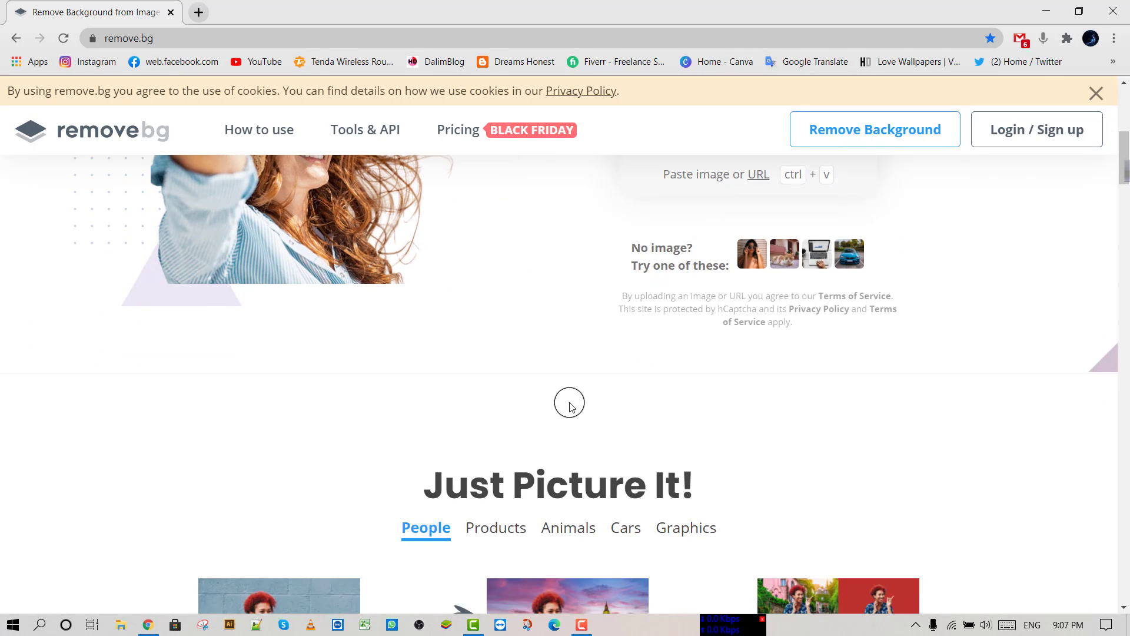
scroll(568, 398, up, 7)
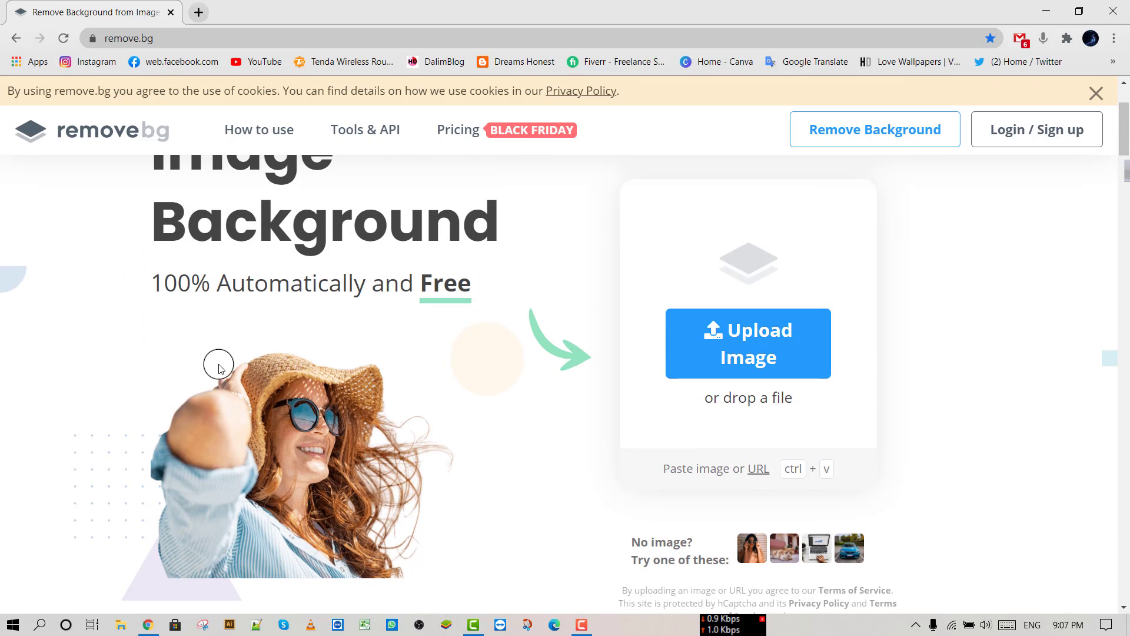
scroll(471, 320, down, 1)
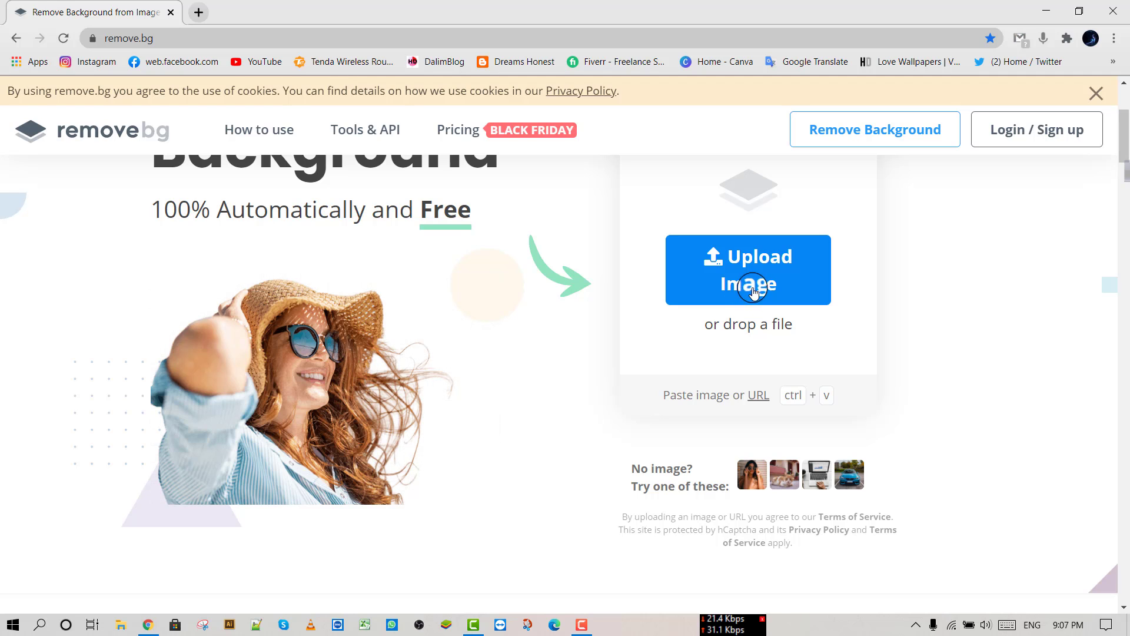
scroll(382, 314, up, 3)
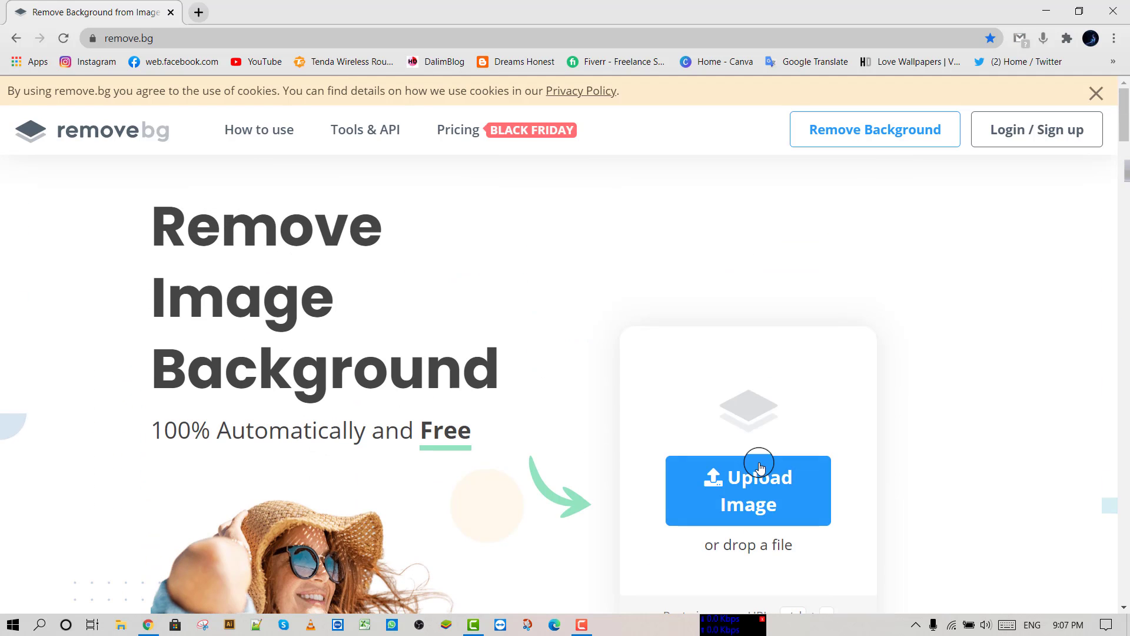
scroll(759, 465, down, 1)
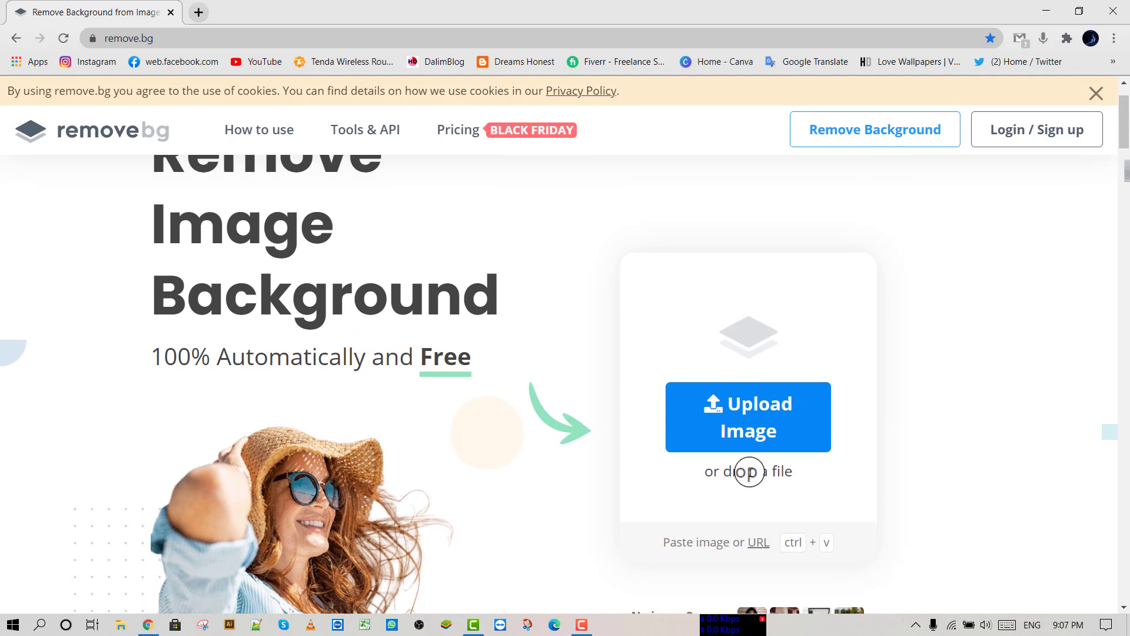
Upload IMG_20200318_133632.jpg from the "new photos" folder on the Desktop for background removal
click(752, 427)
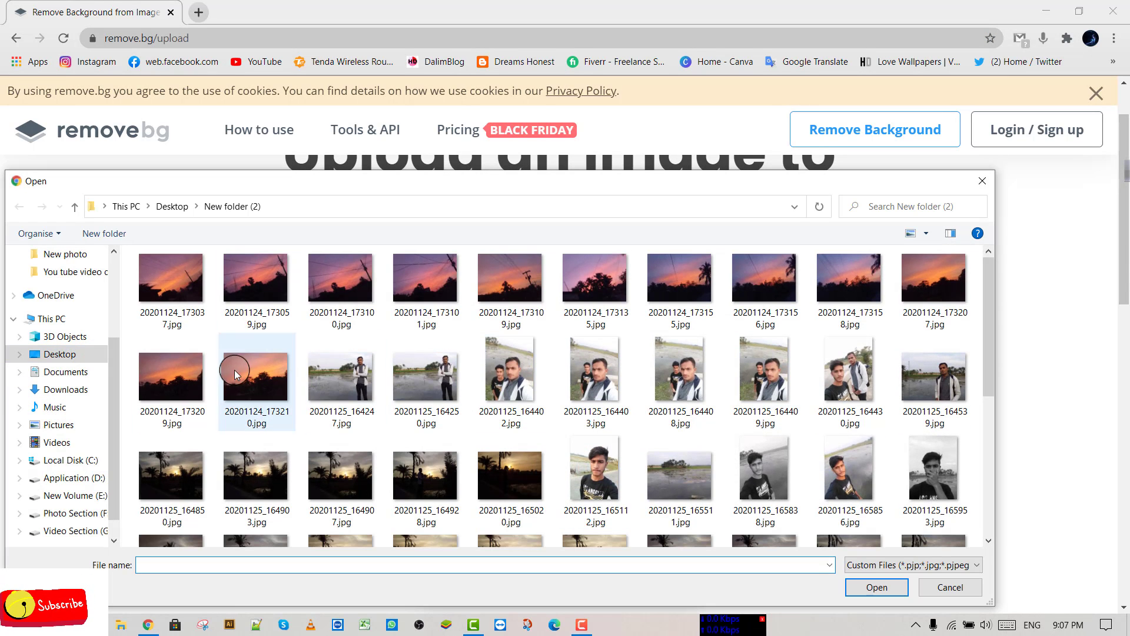
click(174, 206)
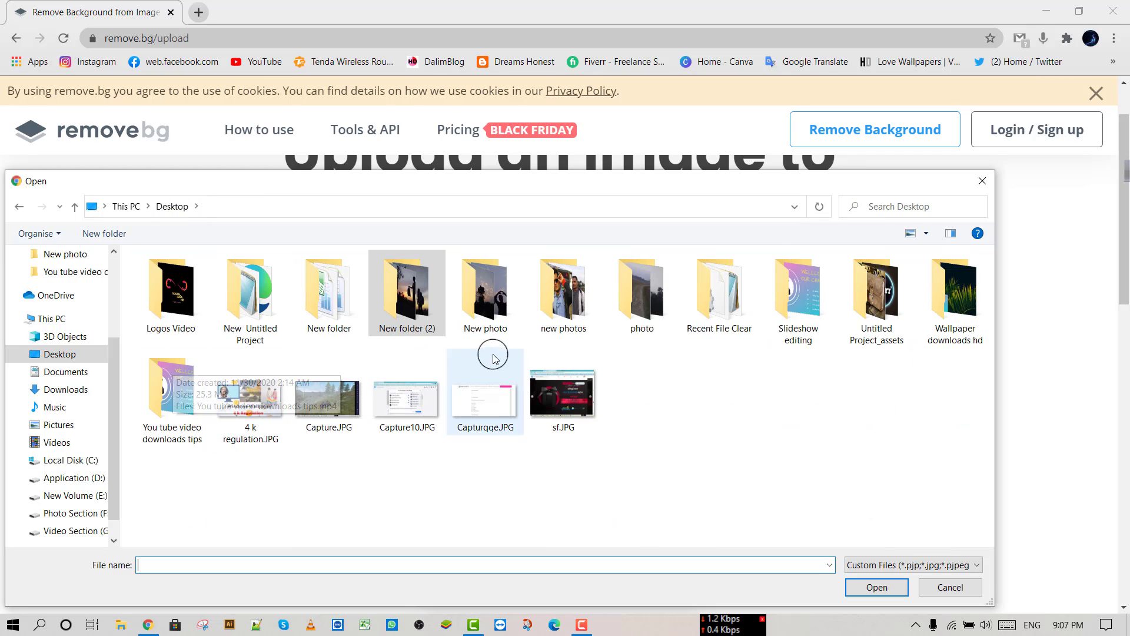
scroll(59, 465, down, 1)
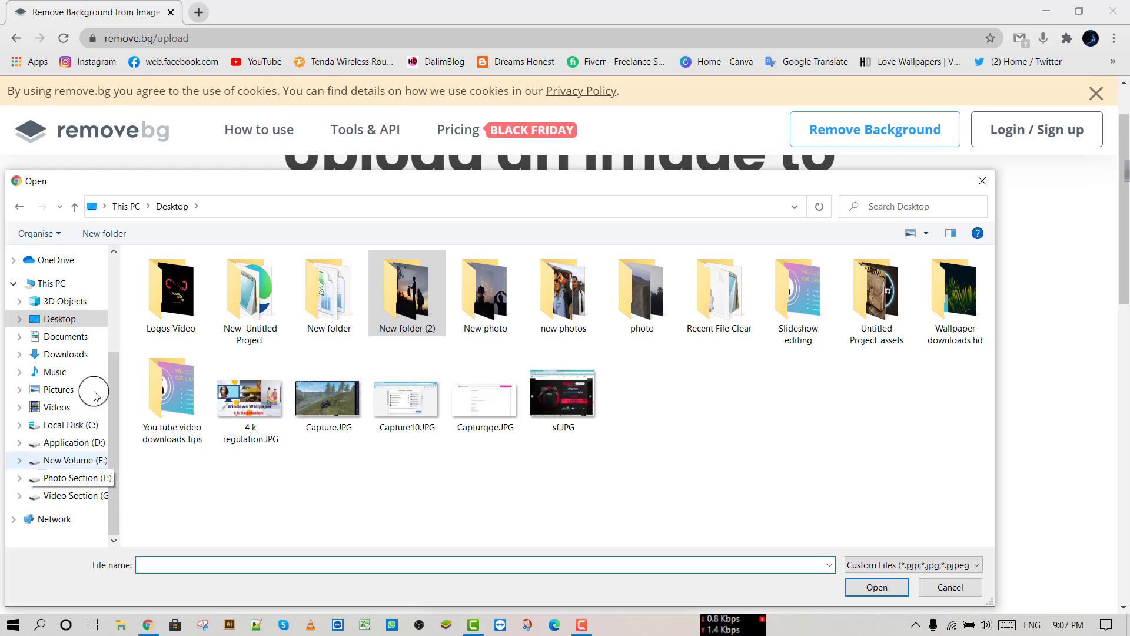
scroll(65, 453, up, 3)
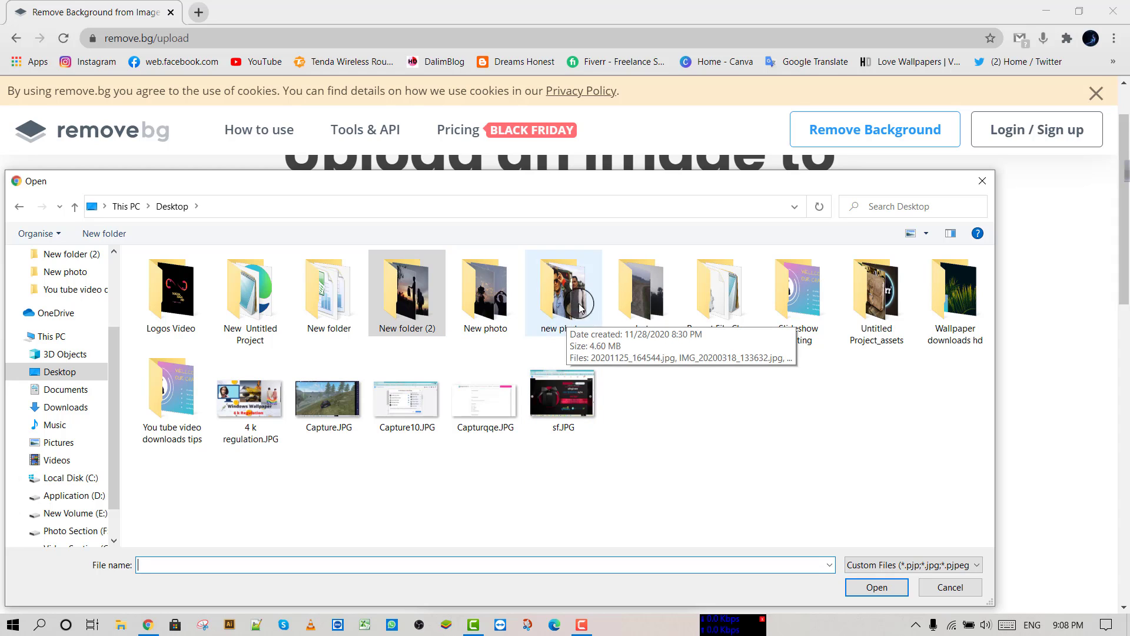
double_click(580, 306)
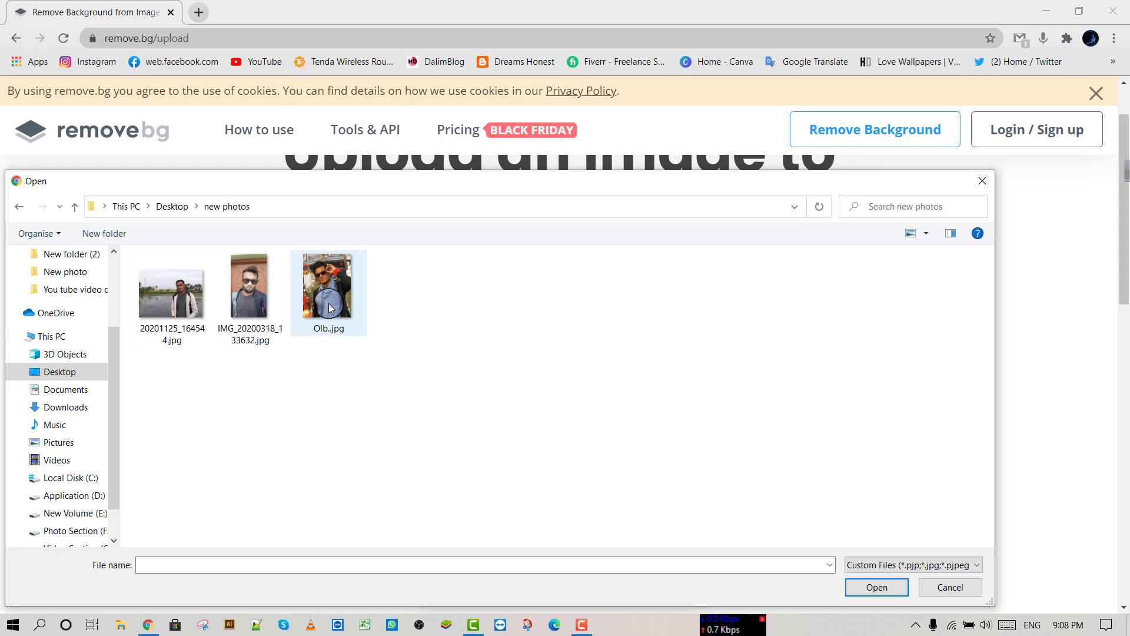
click(251, 314)
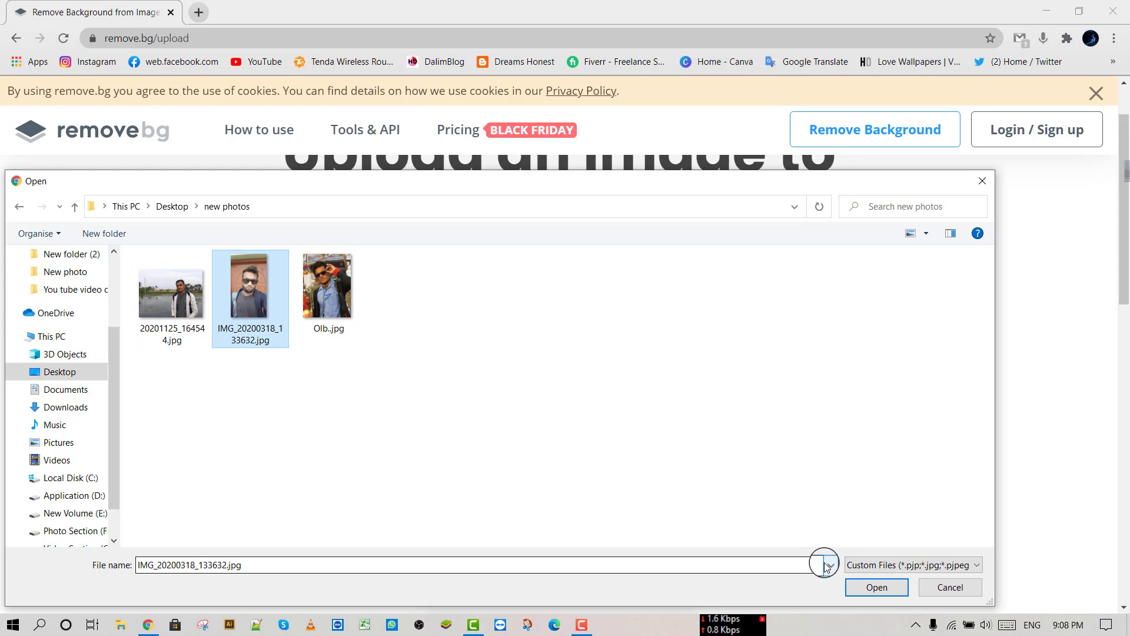
click(874, 588)
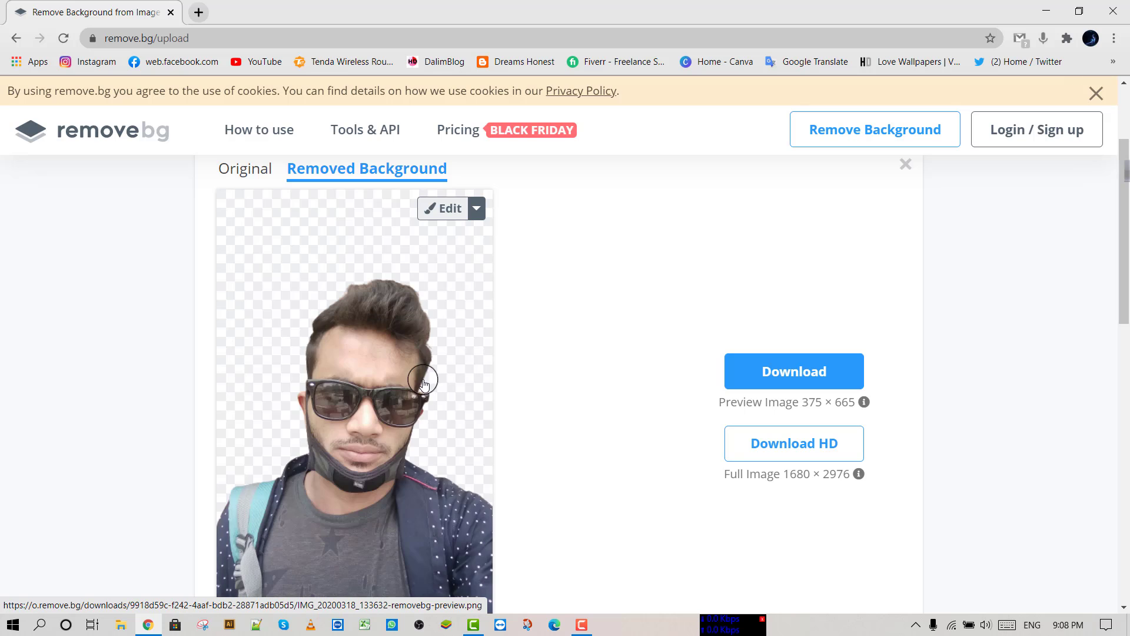
Examine the cutout of the uploaded photo on the Removed Background view and the download options beside it
scroll(424, 382, down, 1)
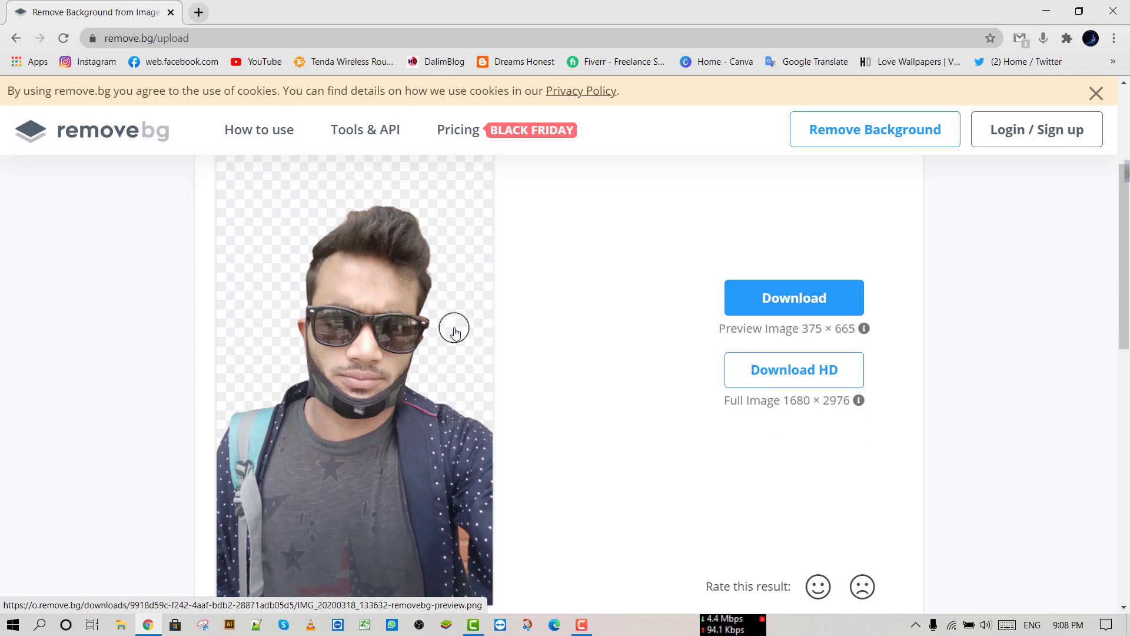
scroll(453, 328, up, 2)
scroll(441, 332, down, 3)
scroll(448, 336, down, 1)
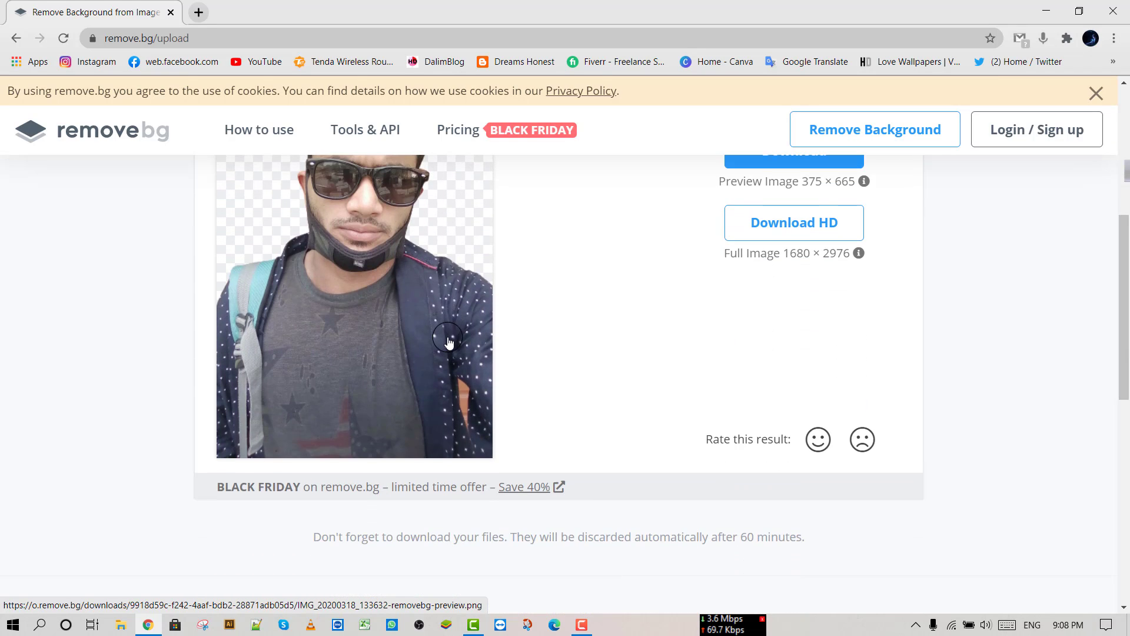
scroll(446, 341, up, 1)
scroll(447, 355, up, 1)
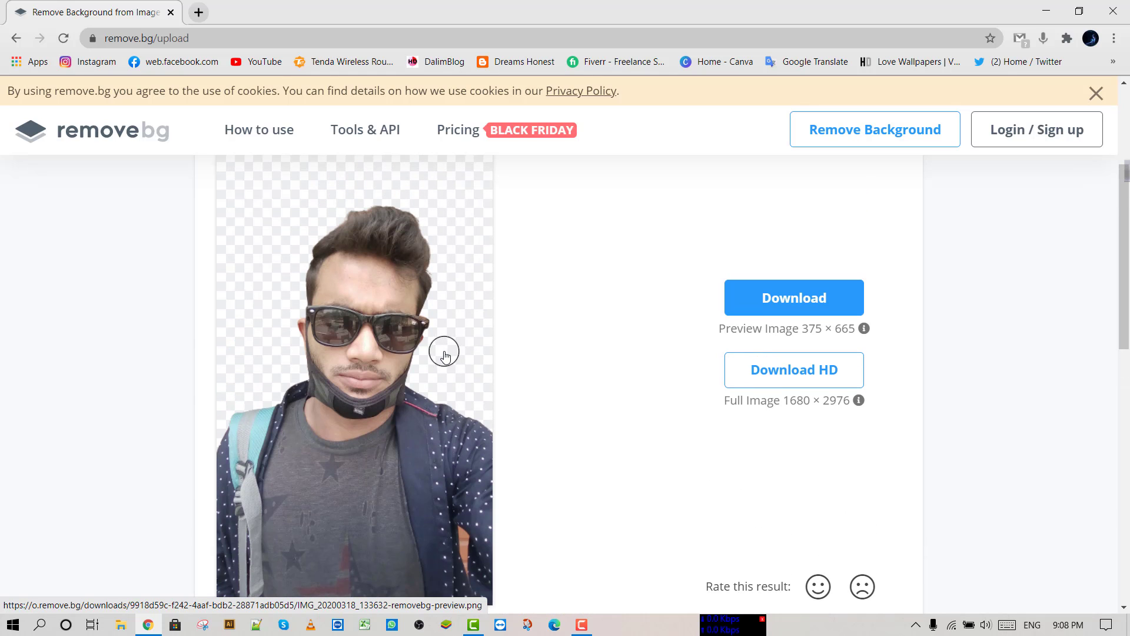
scroll(364, 329, up, 1)
scroll(377, 347, down, 3)
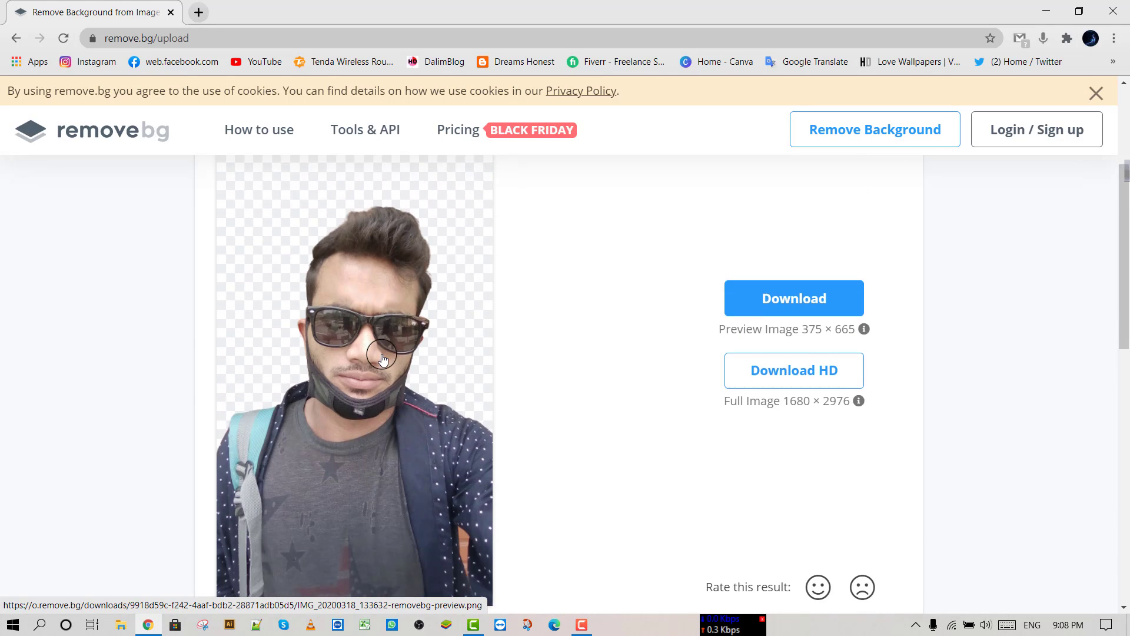
Download the 375 × 665 preview image of the portrait cutout
scroll(382, 359, up, 1)
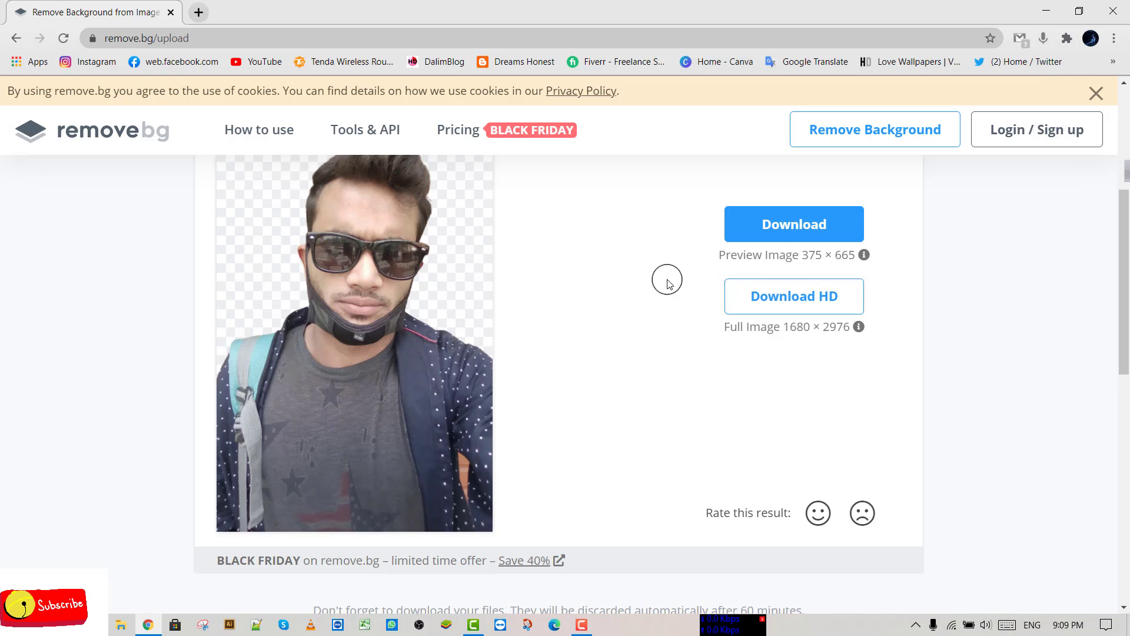
scroll(667, 282, up, 3)
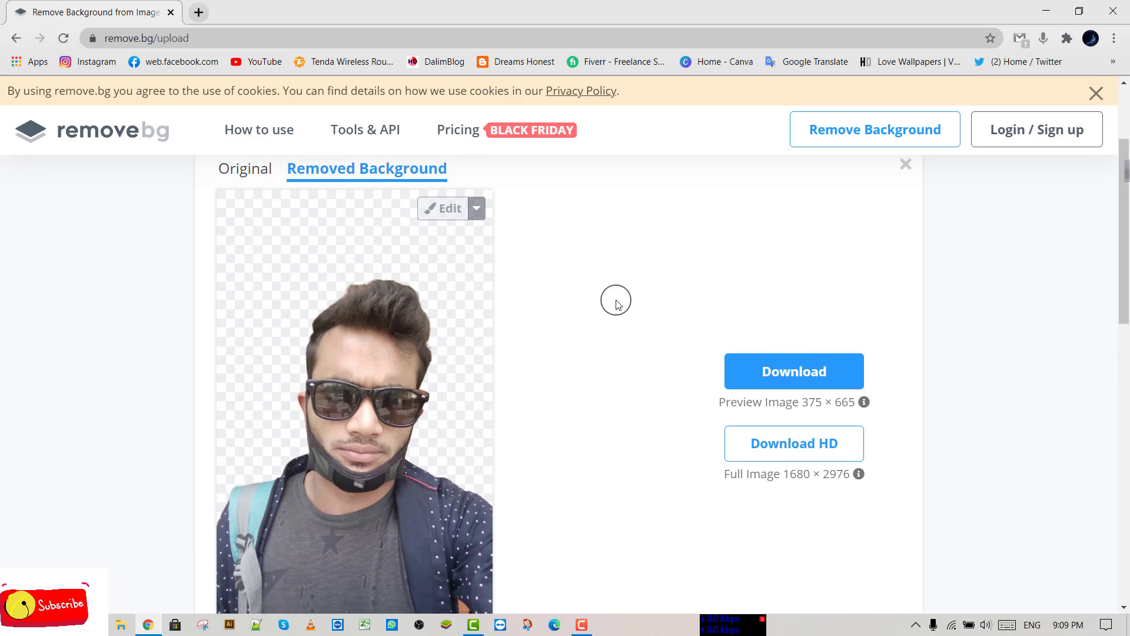
click(781, 377)
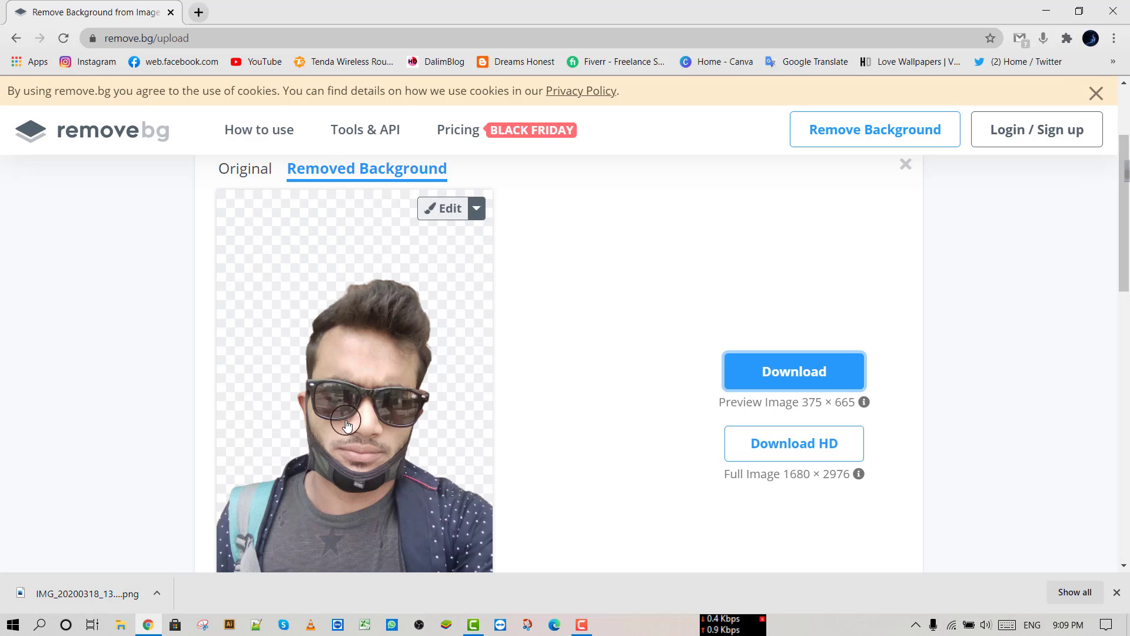
scroll(356, 412, down, 2)
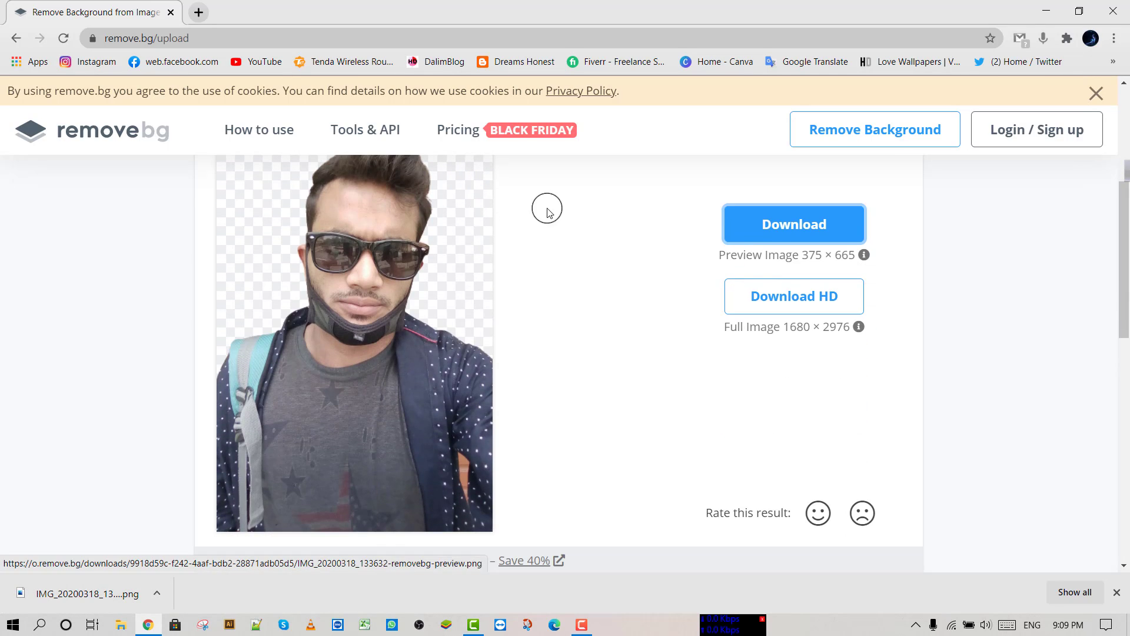
Dismiss the cookie notice and open the portrait cutout for editing
click(1097, 93)
scroll(436, 252, up, 3)
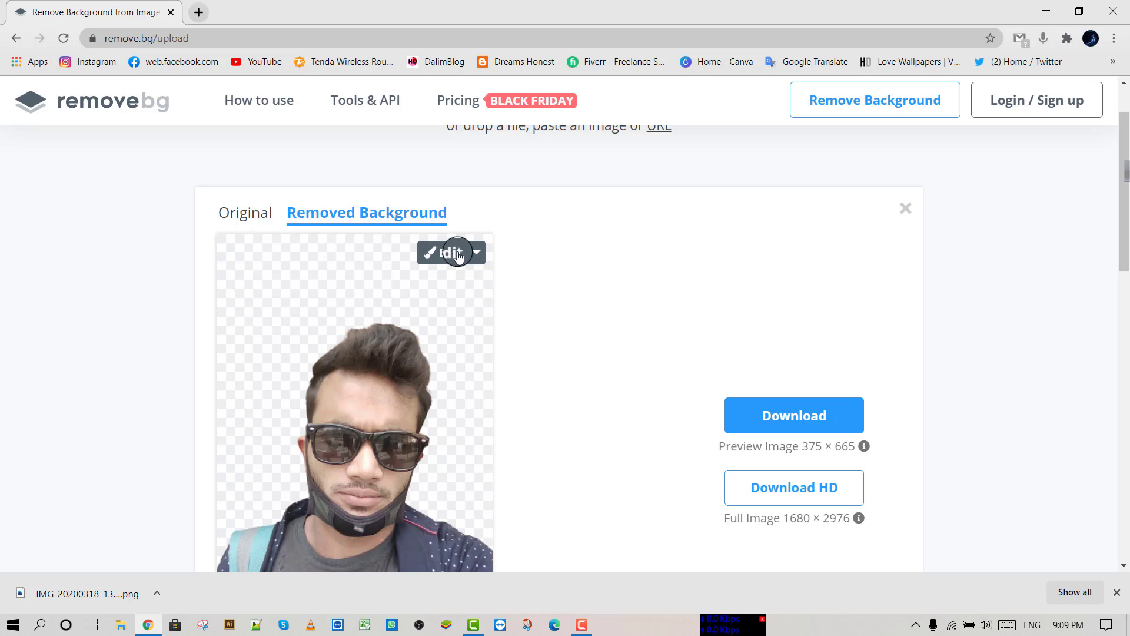
click(450, 253)
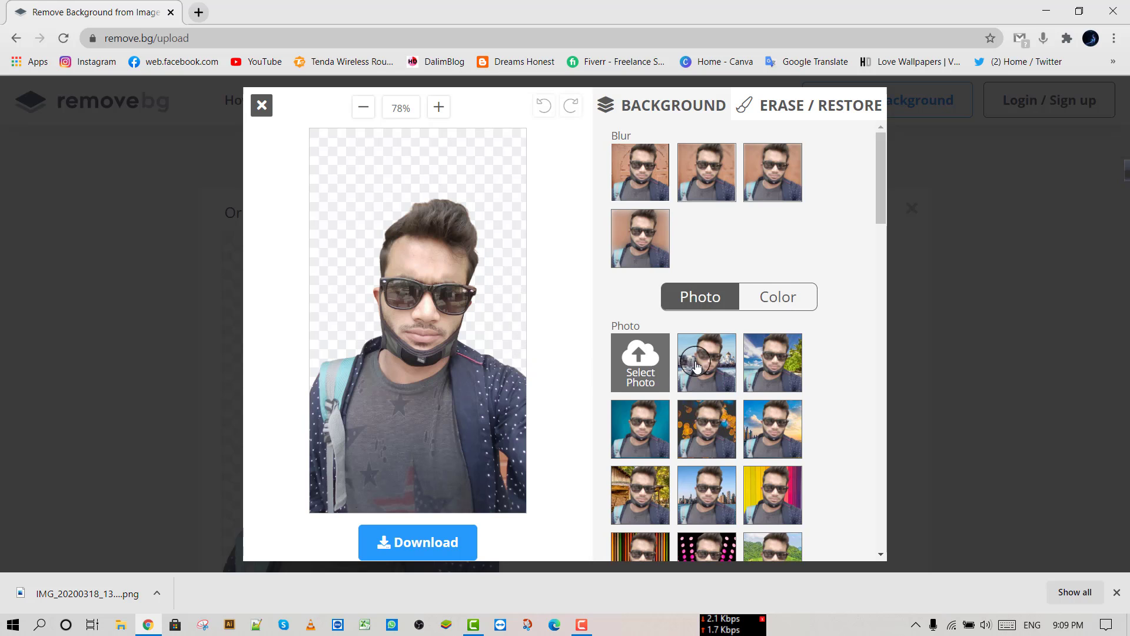
Browse the photo and solid color backgrounds, trying amber and then gray behind the portrait
scroll(700, 359, down, 1)
scroll(704, 476, down, 2)
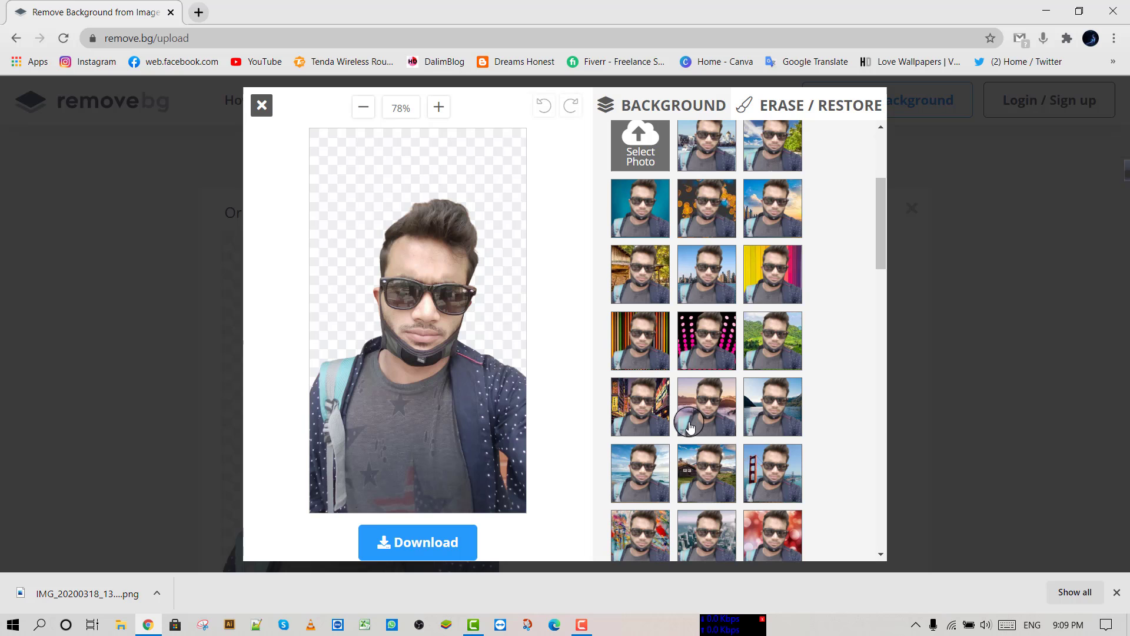
scroll(727, 347, up, 3)
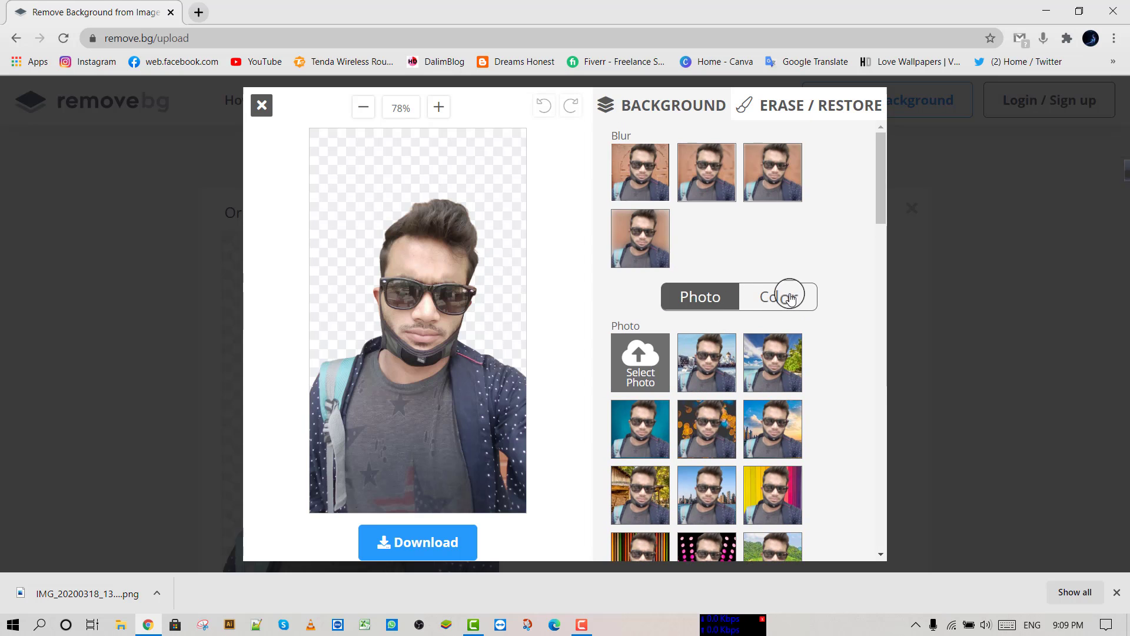
click(789, 297)
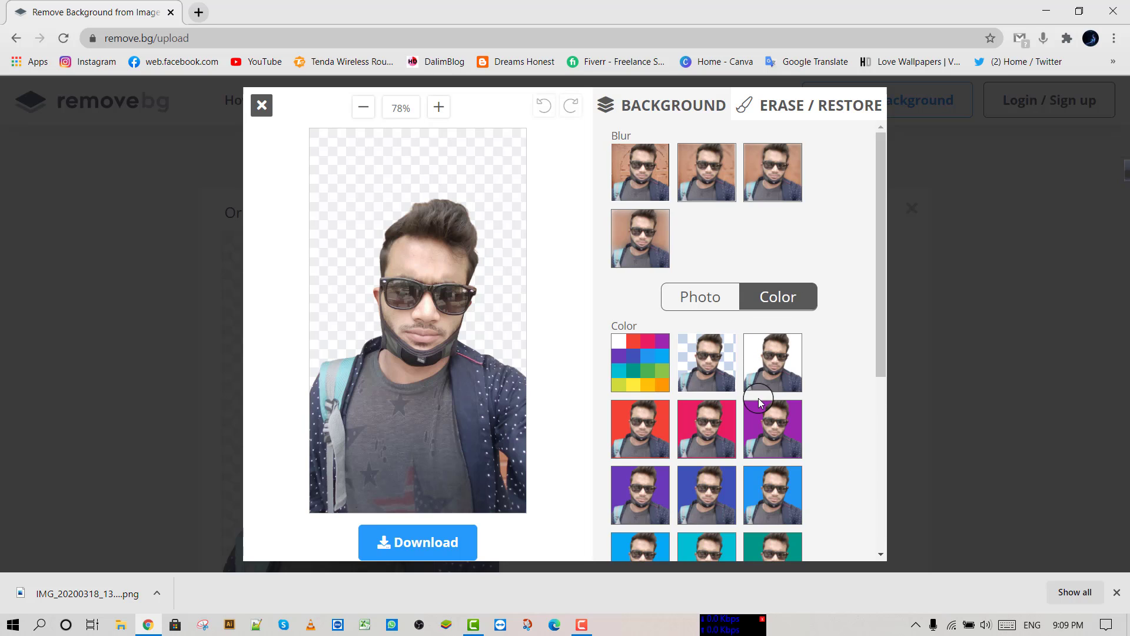
scroll(756, 437, down, 1)
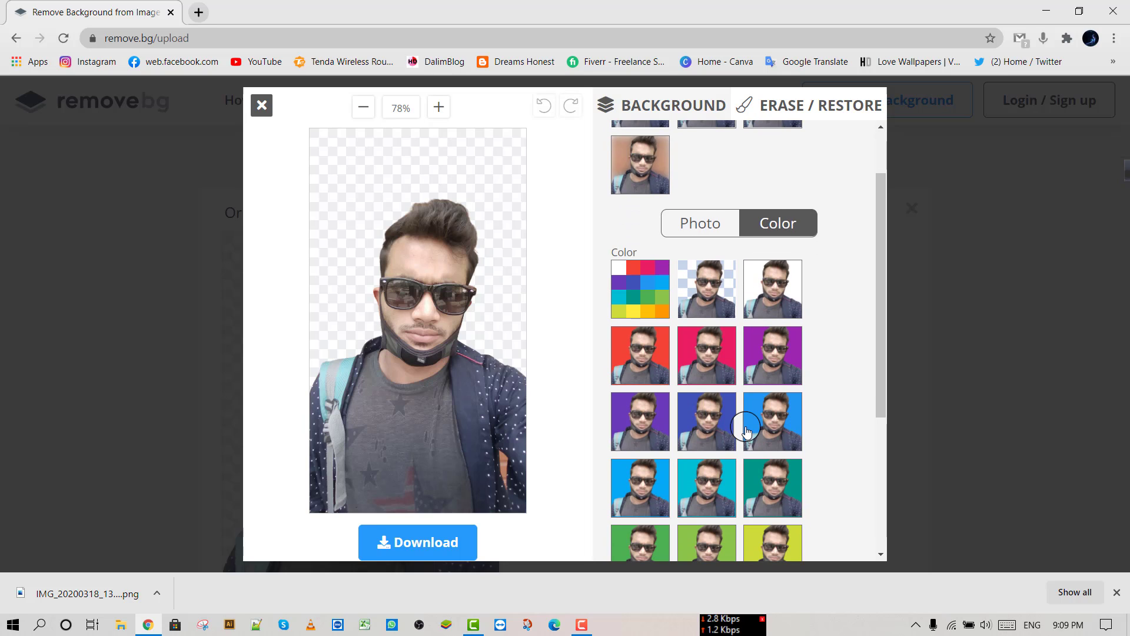
scroll(747, 432, down, 3)
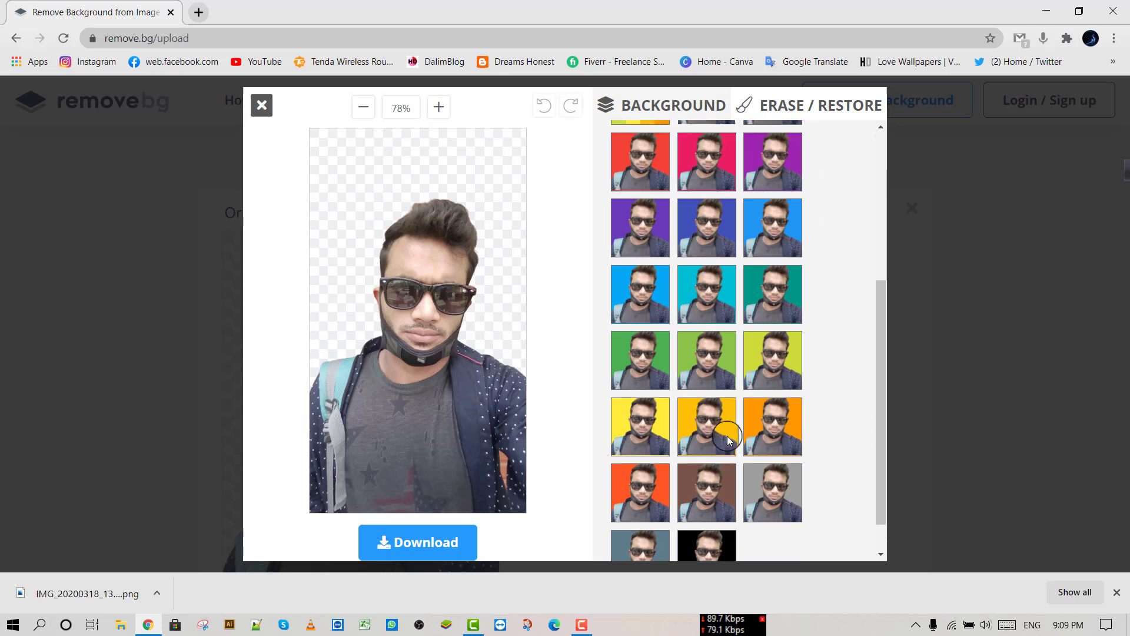
click(707, 414)
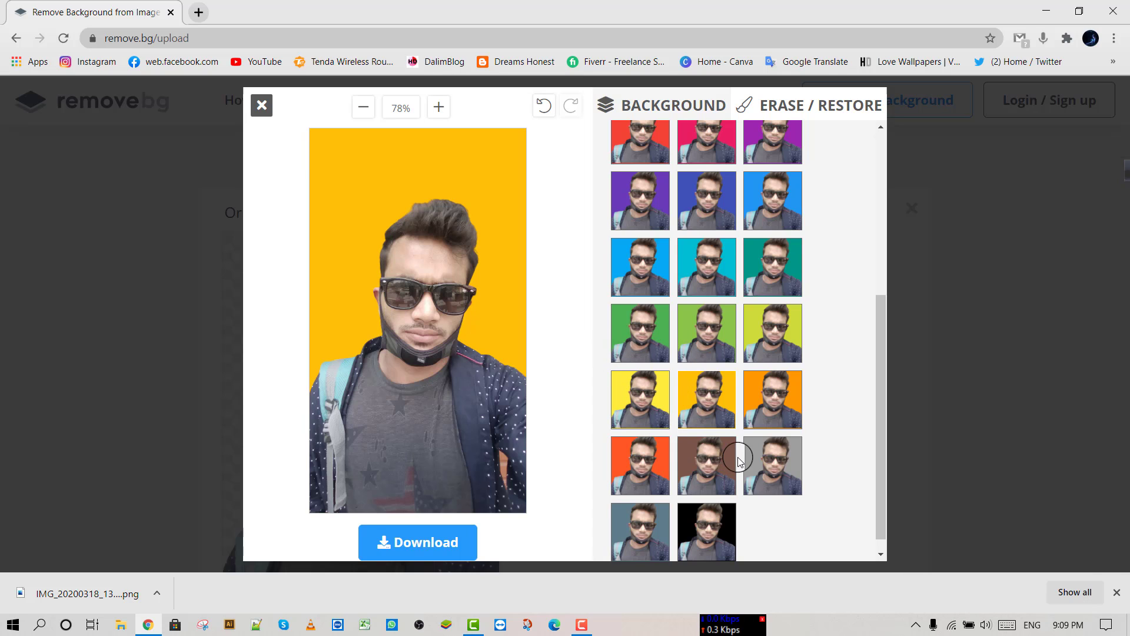
scroll(740, 460, down, 1)
click(774, 442)
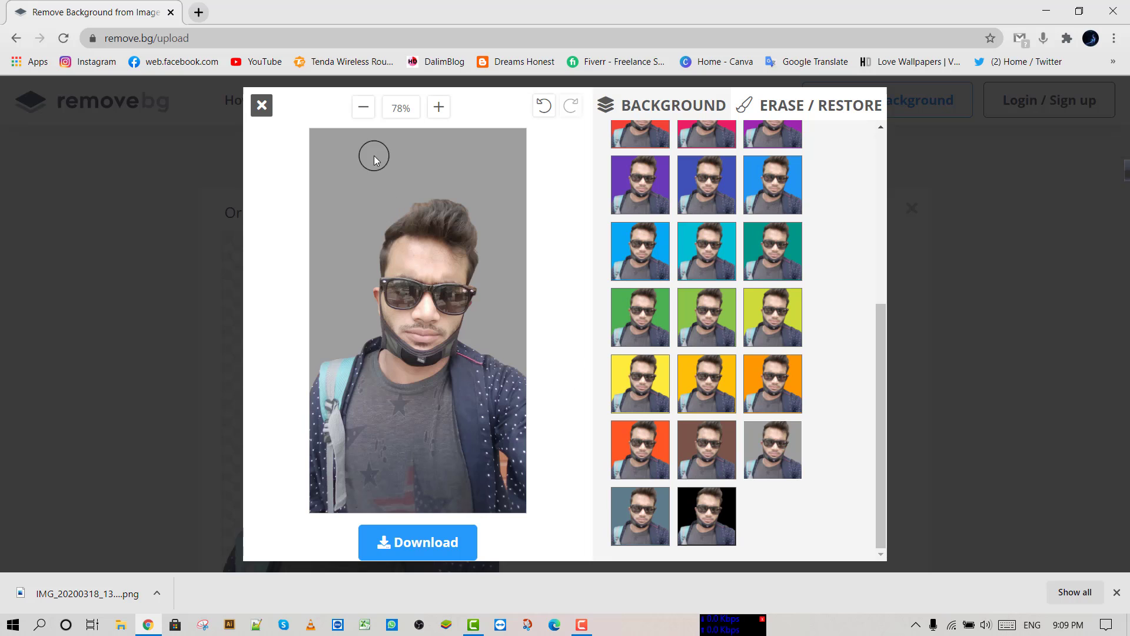
Try white and indigo as solid colors behind the portrait, ending with purple
scroll(663, 387, up, 4)
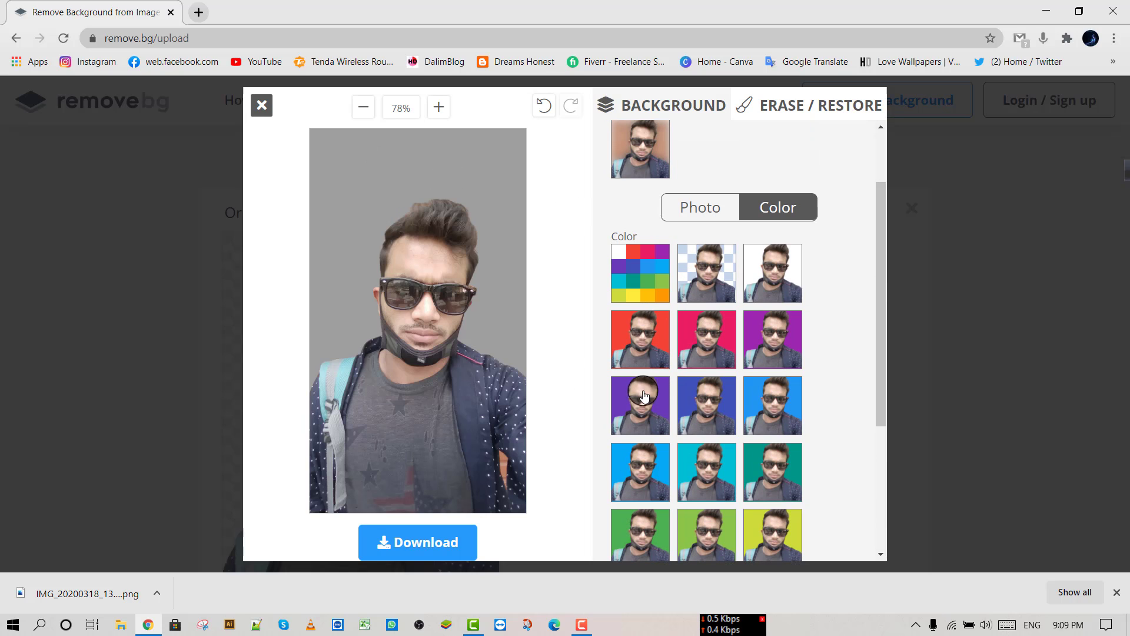
click(773, 281)
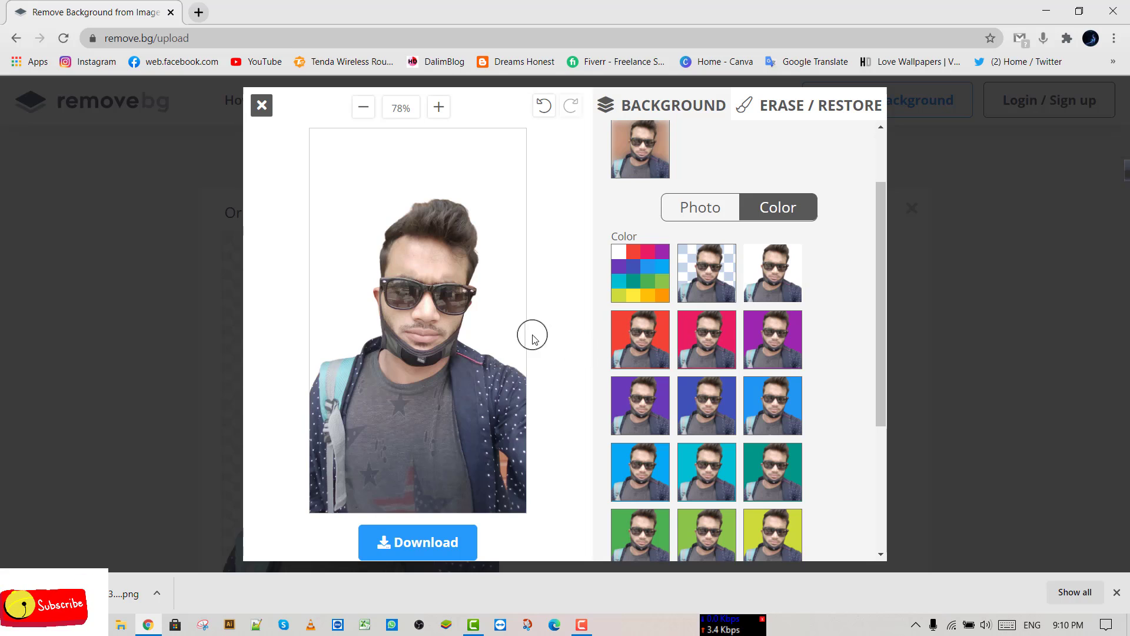
click(712, 416)
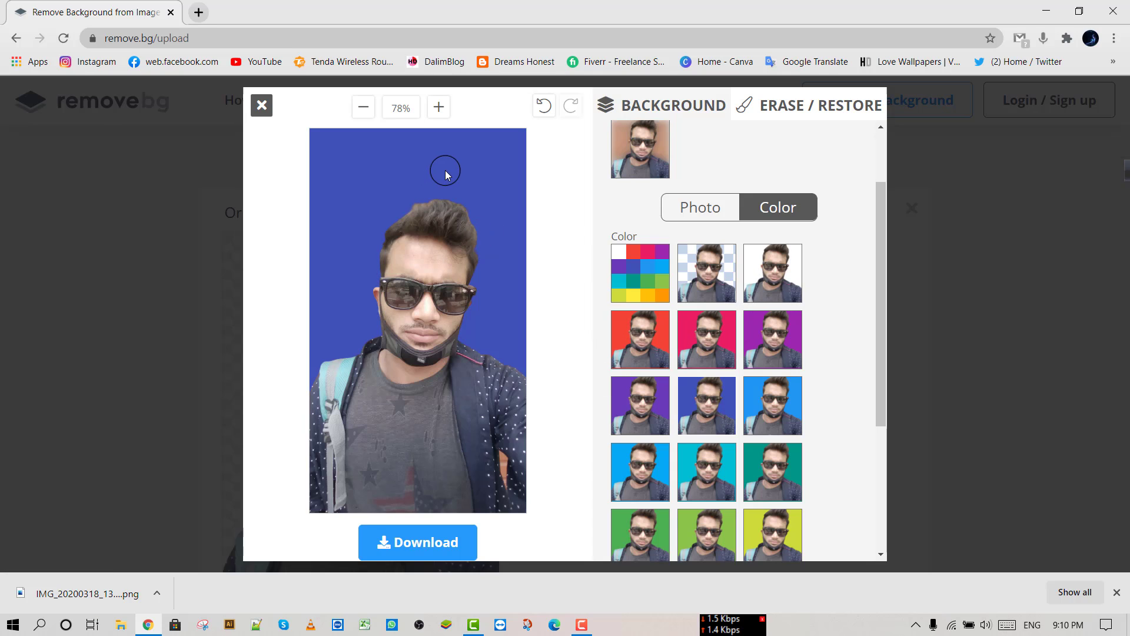
click(768, 275)
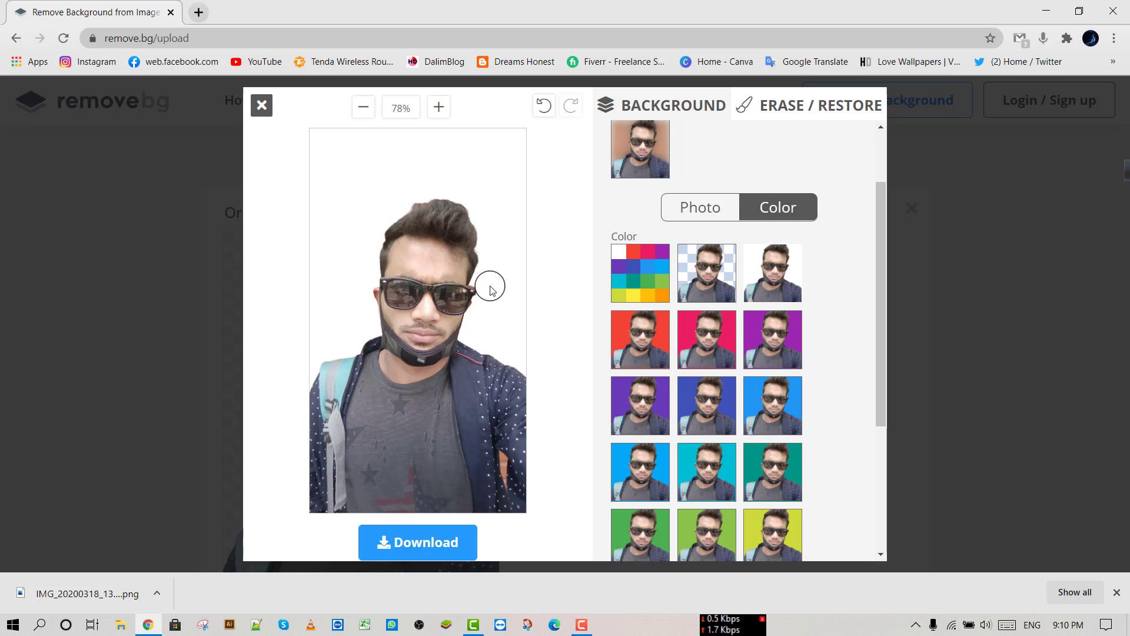
click(641, 402)
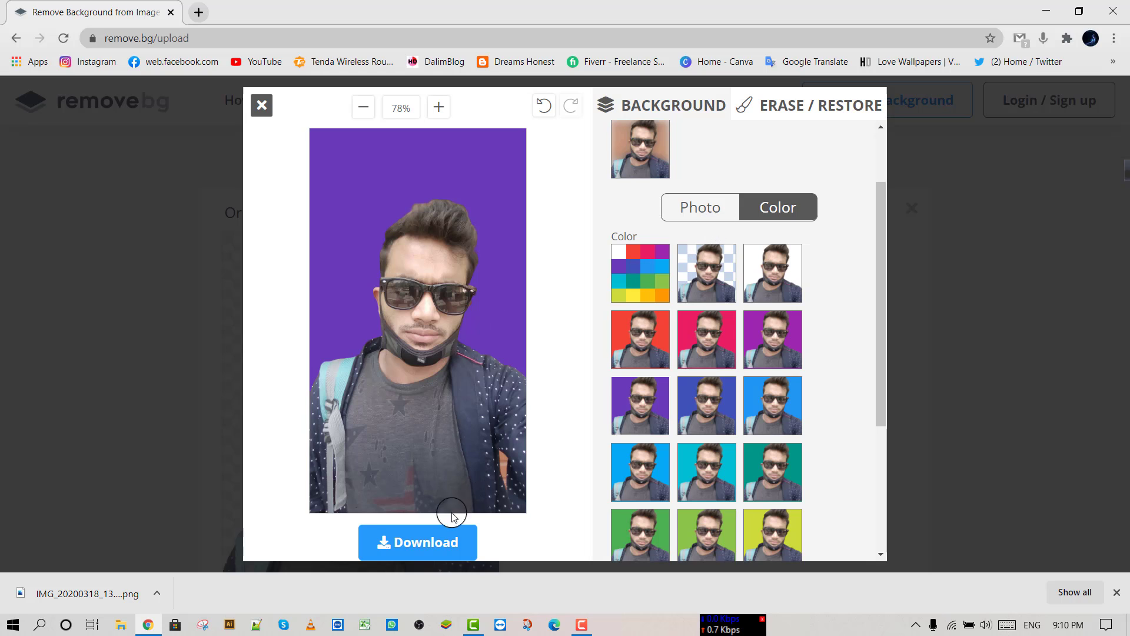
click(403, 554)
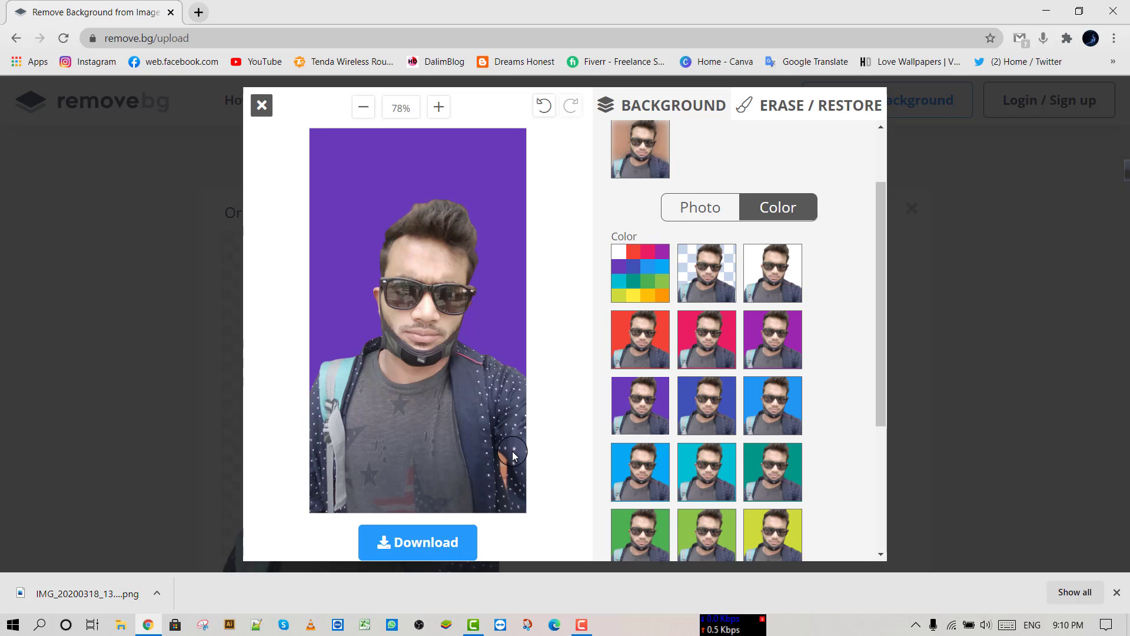
Try the city waterfront photo as the portrait's background, with the strongest blur and with no blur
click(702, 209)
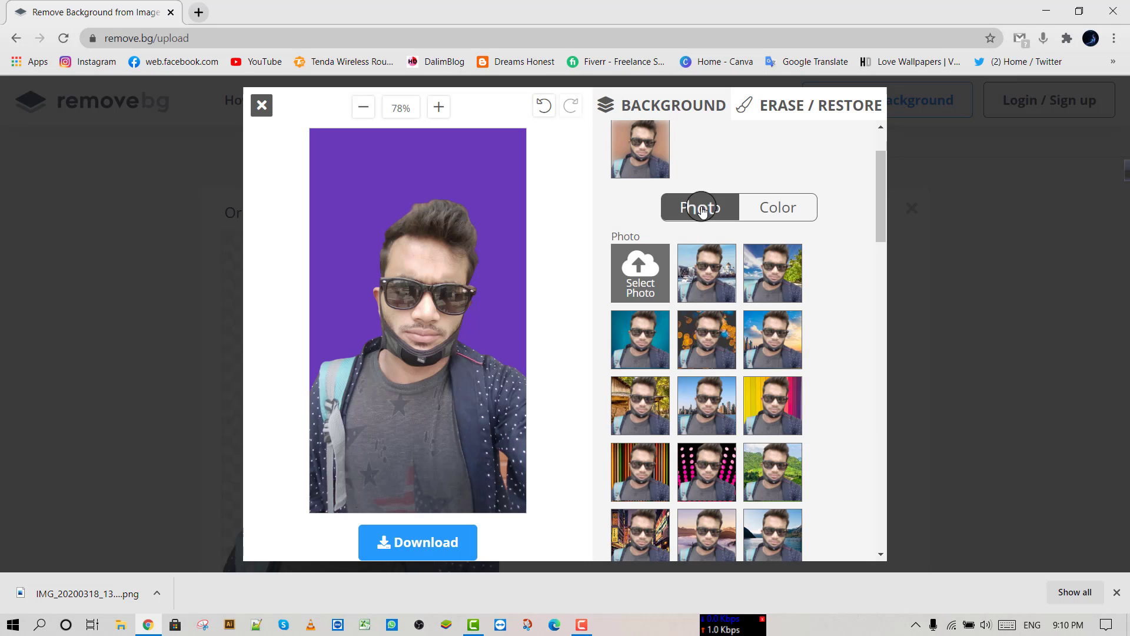
click(709, 292)
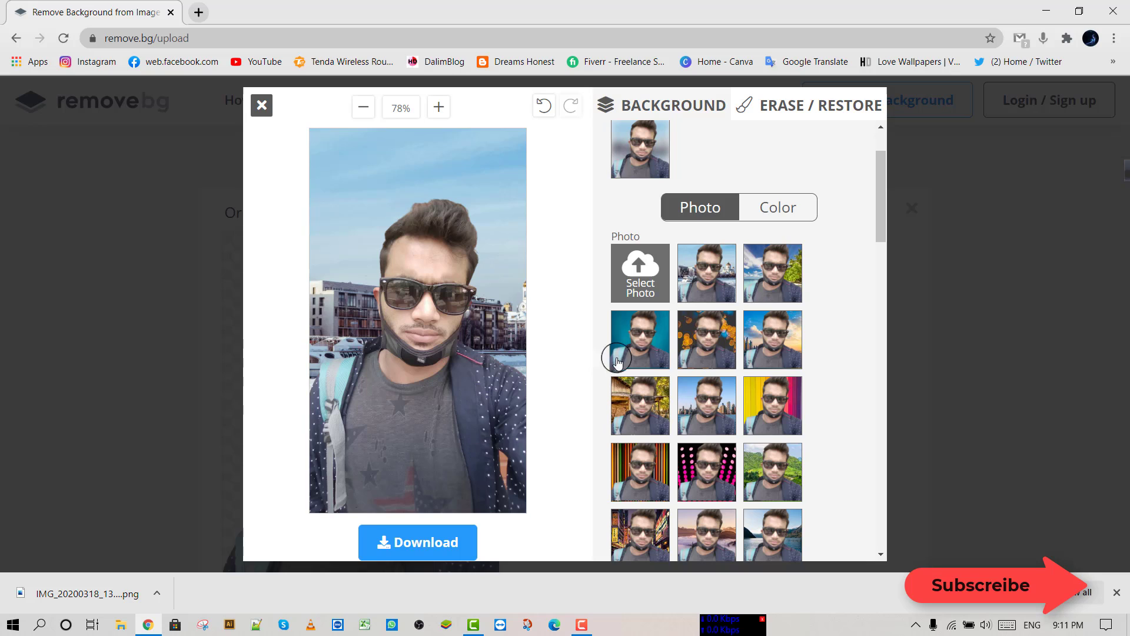
click(642, 178)
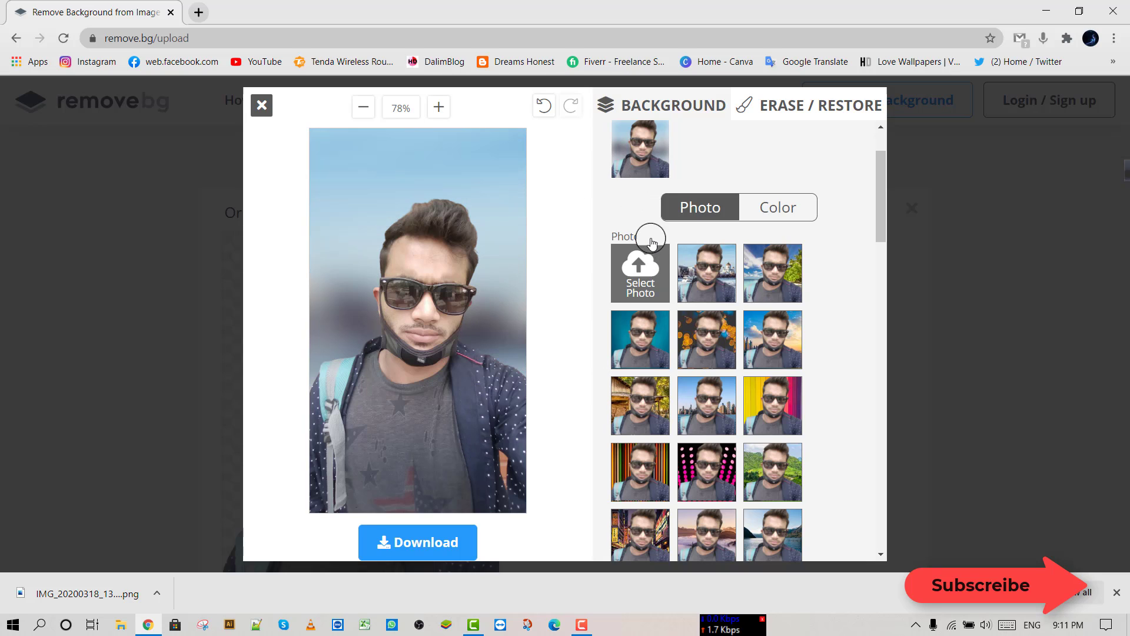
scroll(651, 206, up, 1)
click(650, 155)
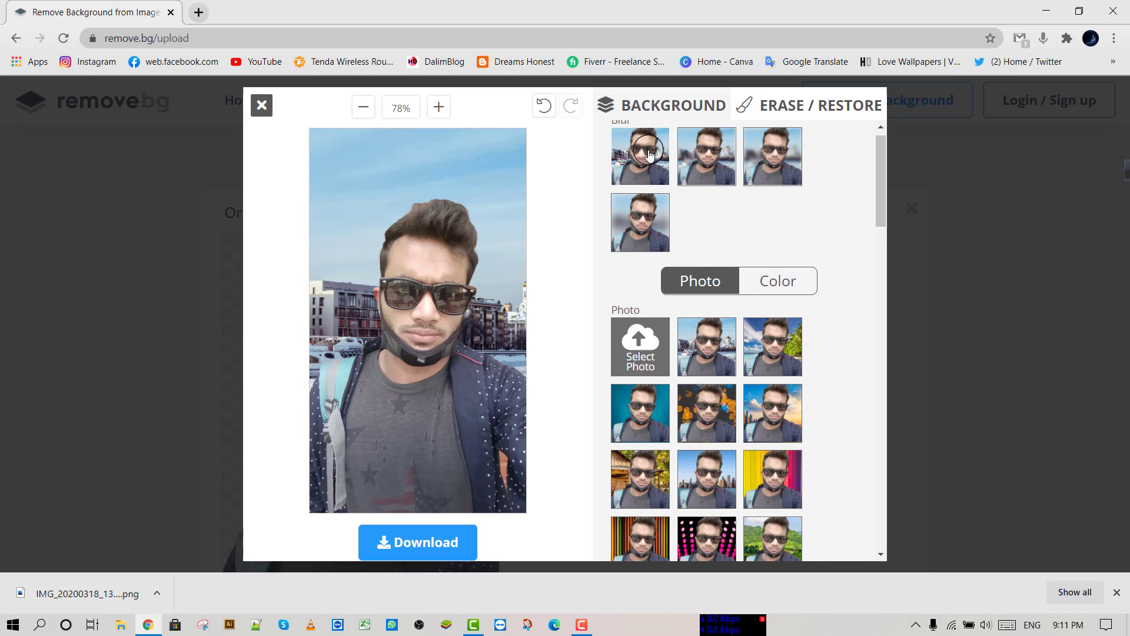
Compare the blur levels on the city waterfront background and choose the lightest blur
click(706, 163)
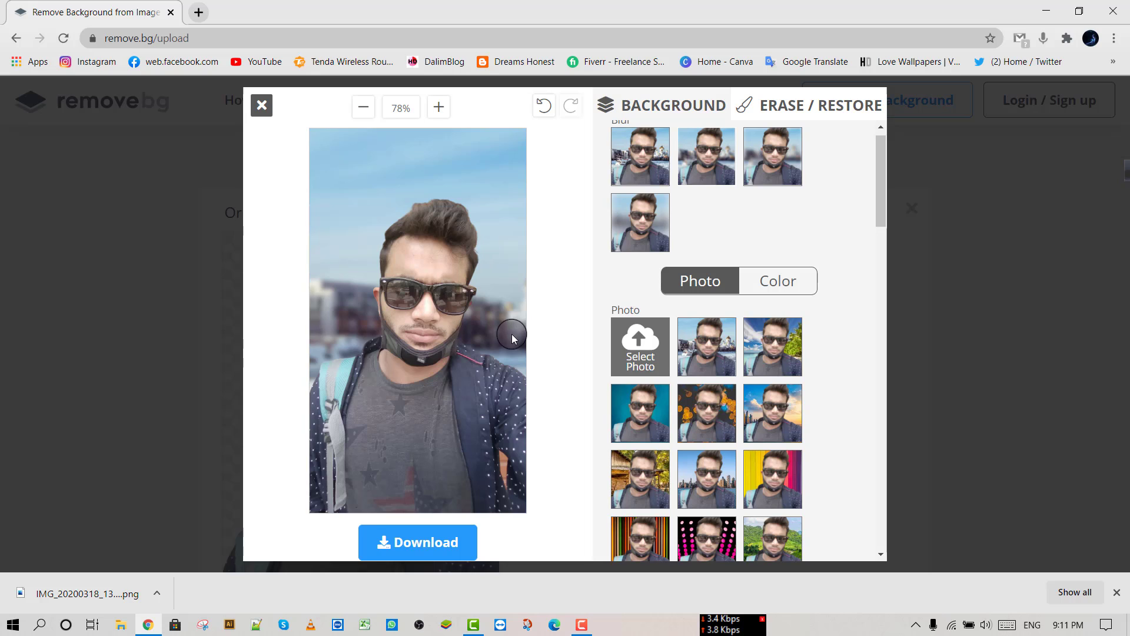
click(789, 177)
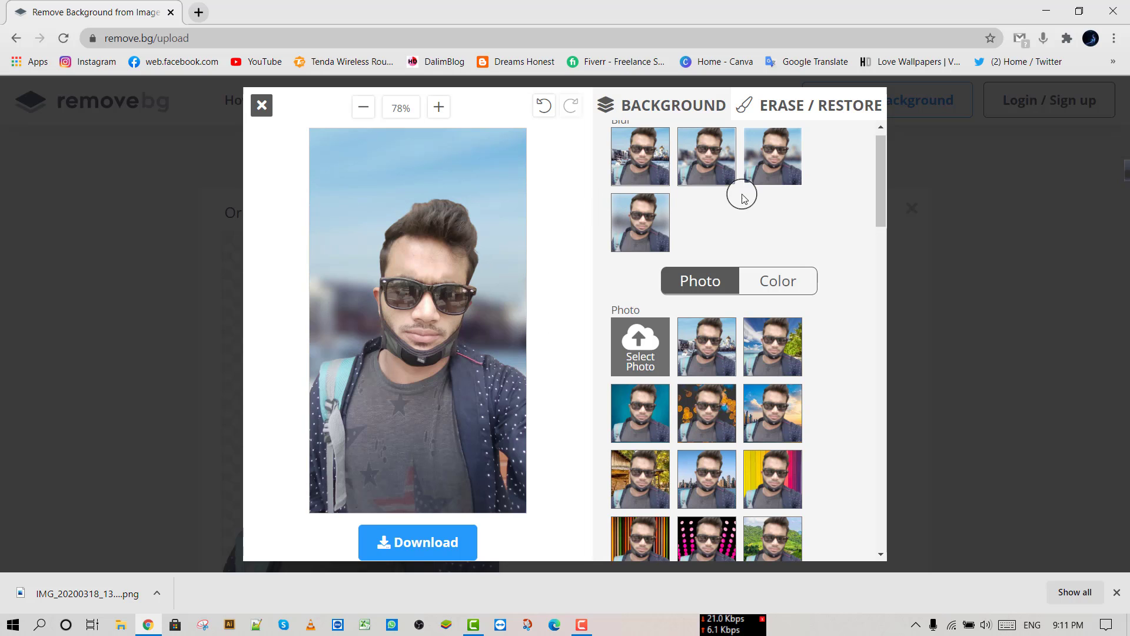
click(645, 237)
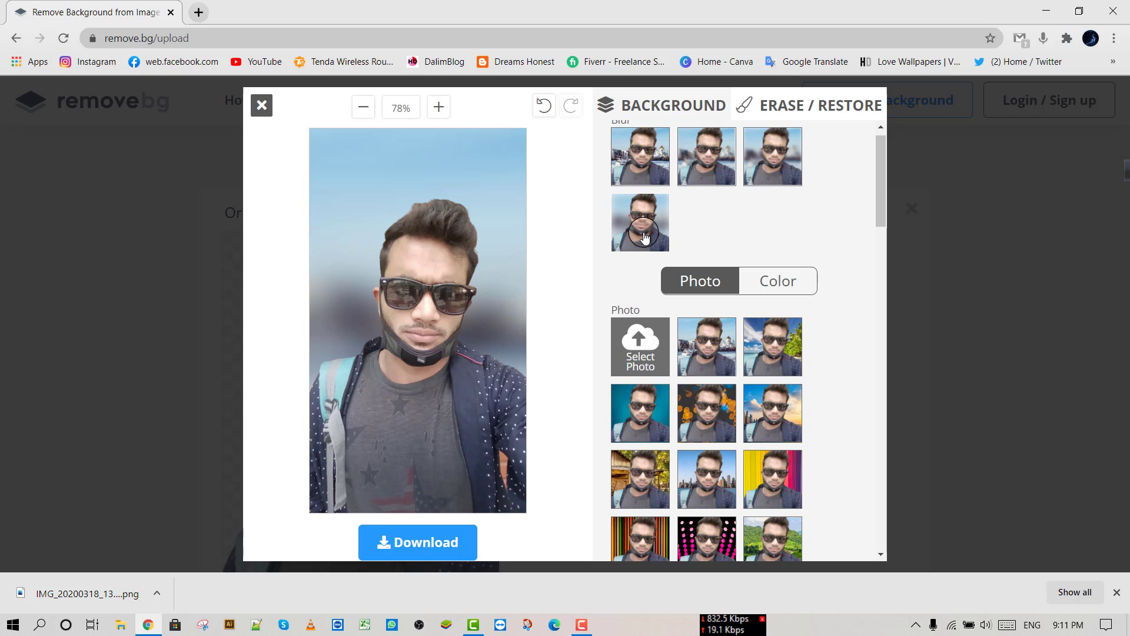
click(646, 172)
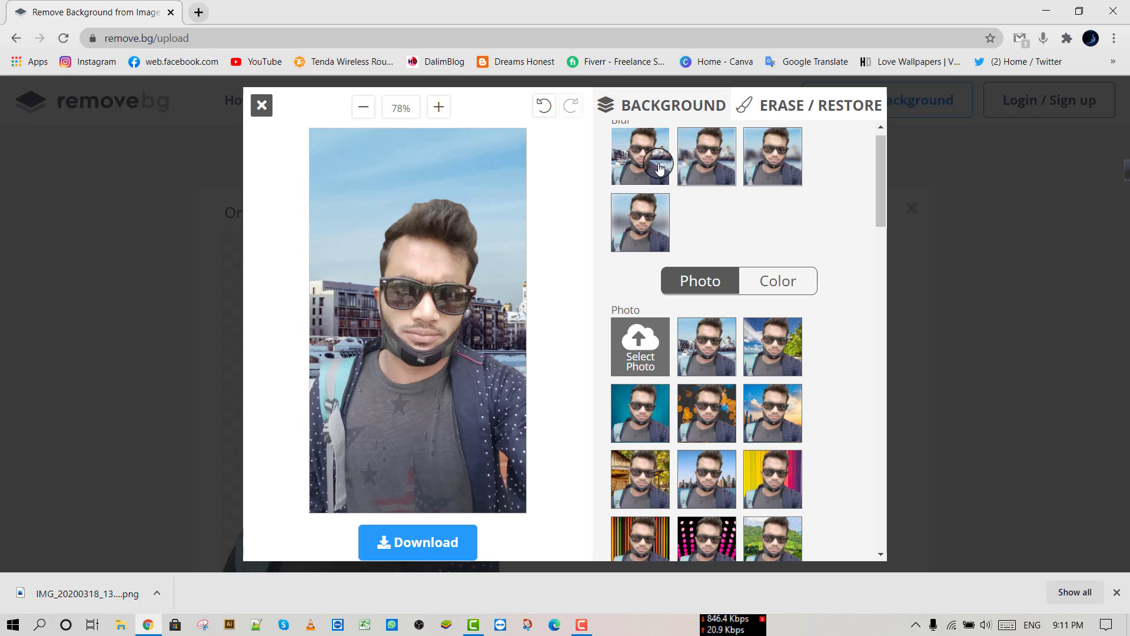
click(689, 163)
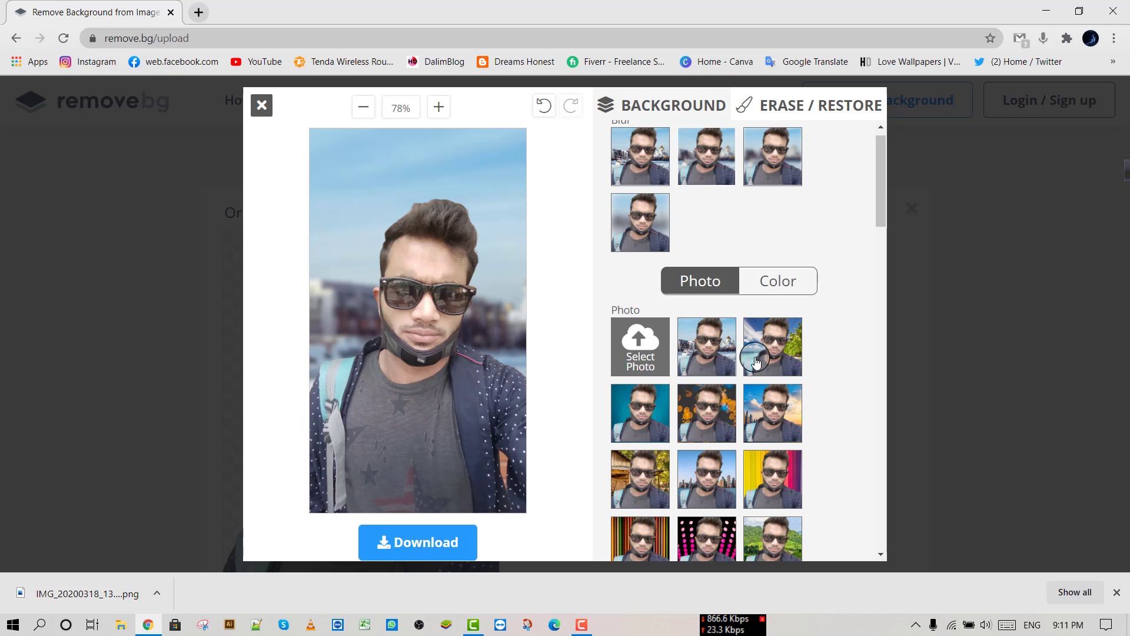
Try the orange-and-blue bokeh lights, sunset sky and autumn cabin photos behind the portrait
scroll(675, 326, down, 2)
click(678, 267)
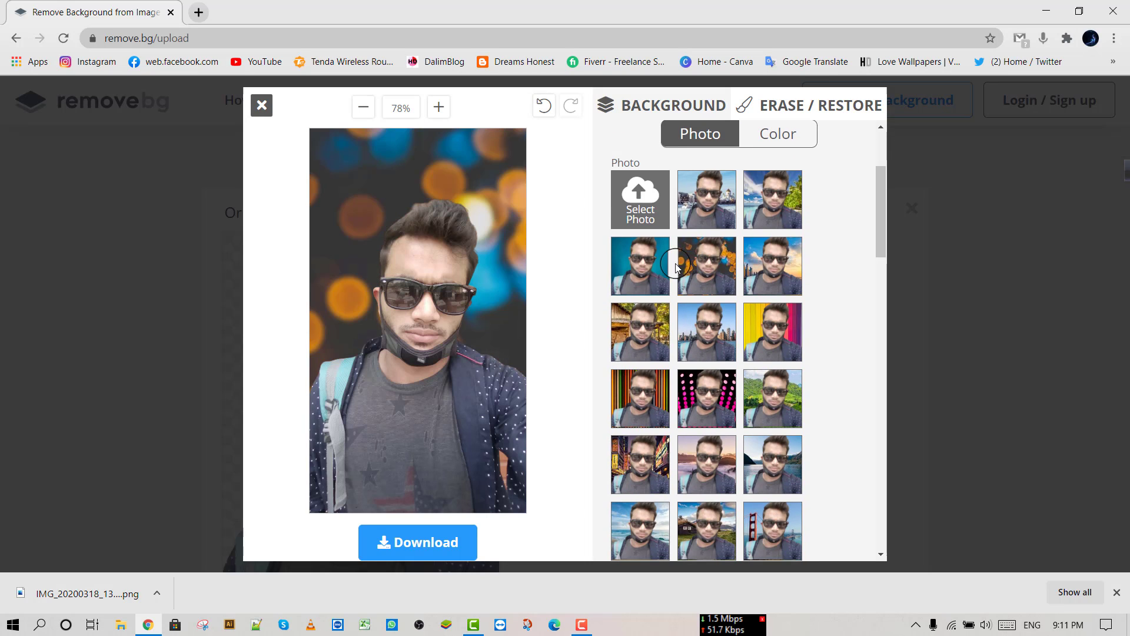
click(761, 270)
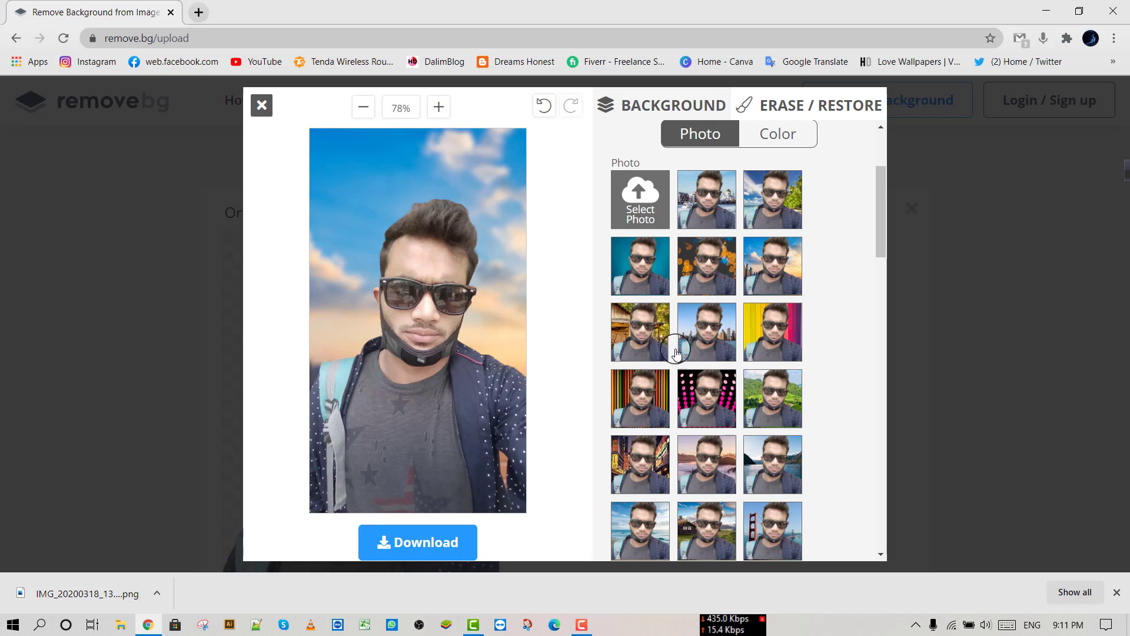
click(655, 341)
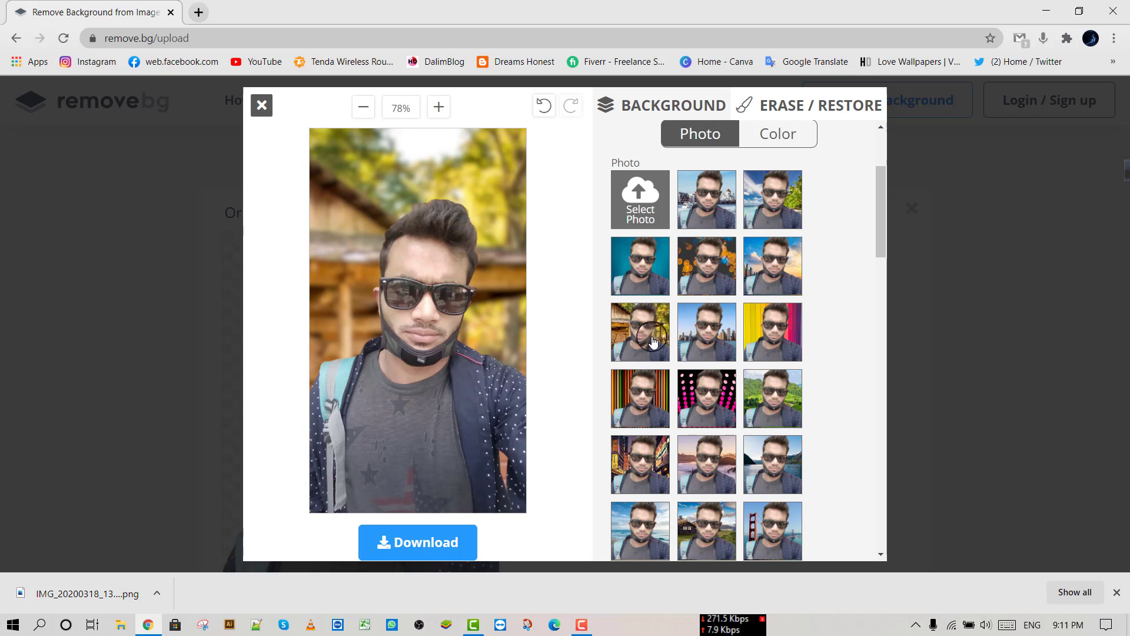
Set the multicolored graffiti photo as the portrait's background
scroll(723, 238, down, 6)
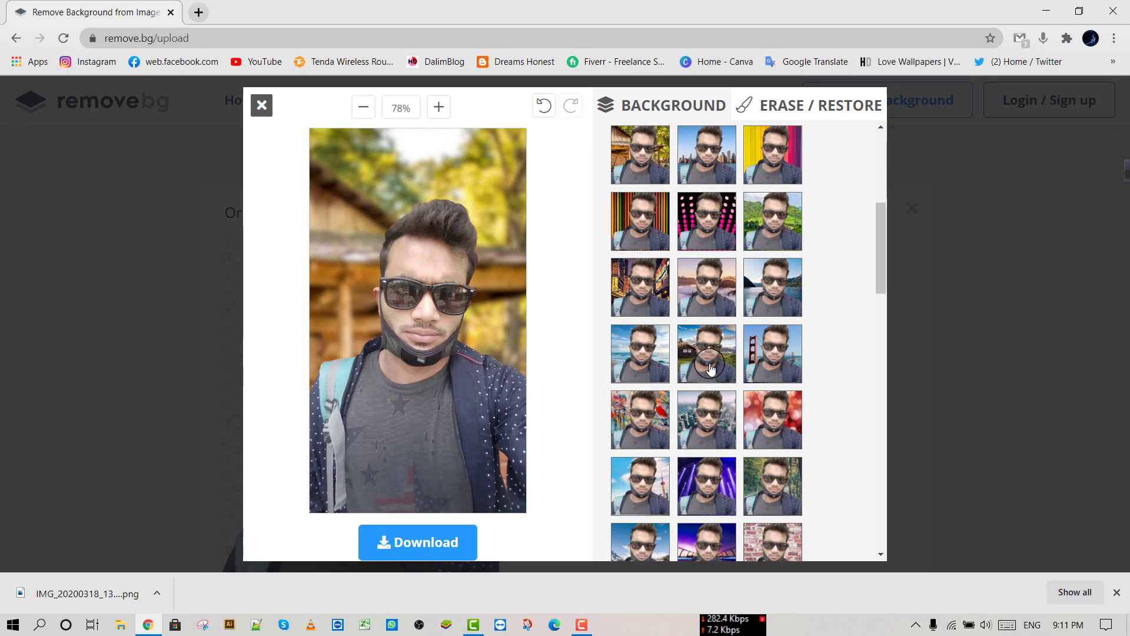
click(723, 239)
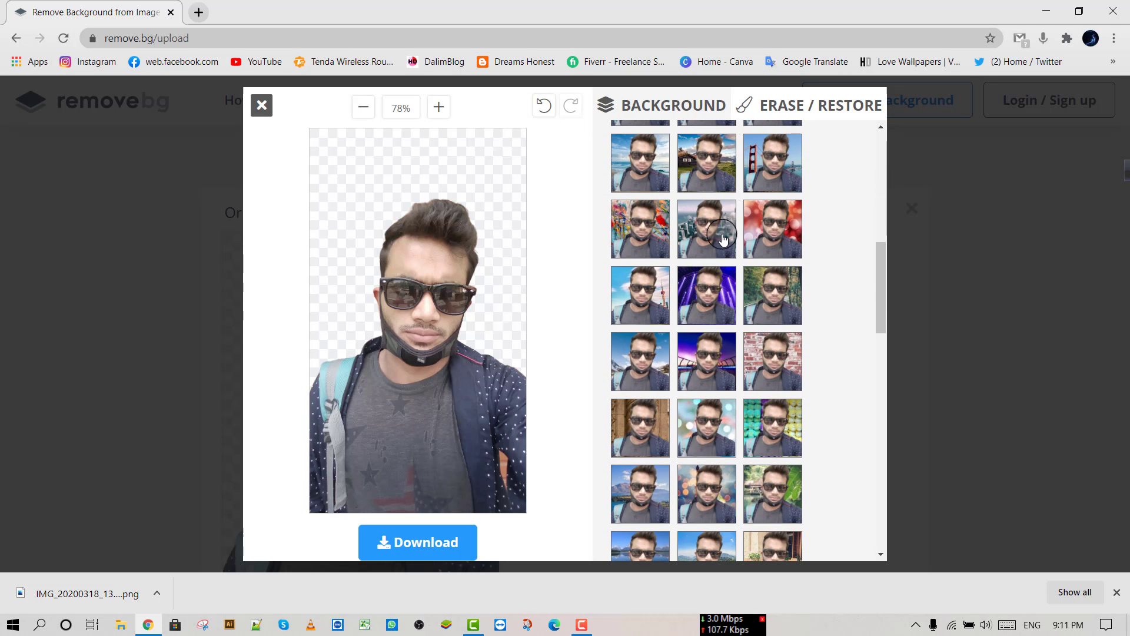
click(658, 242)
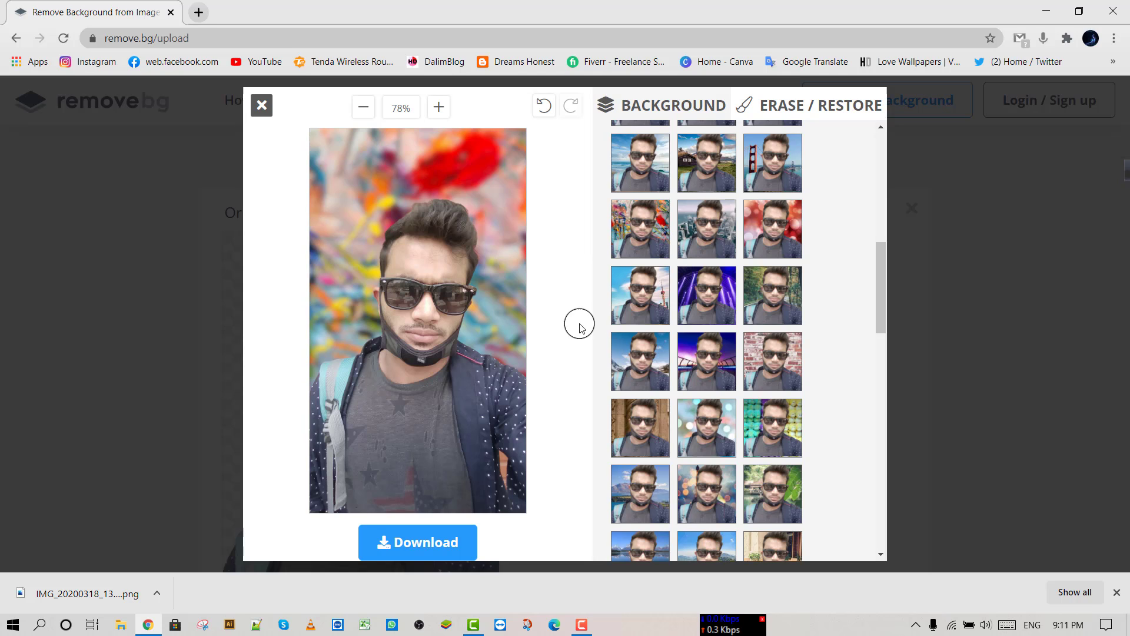
scroll(656, 251, up, 8)
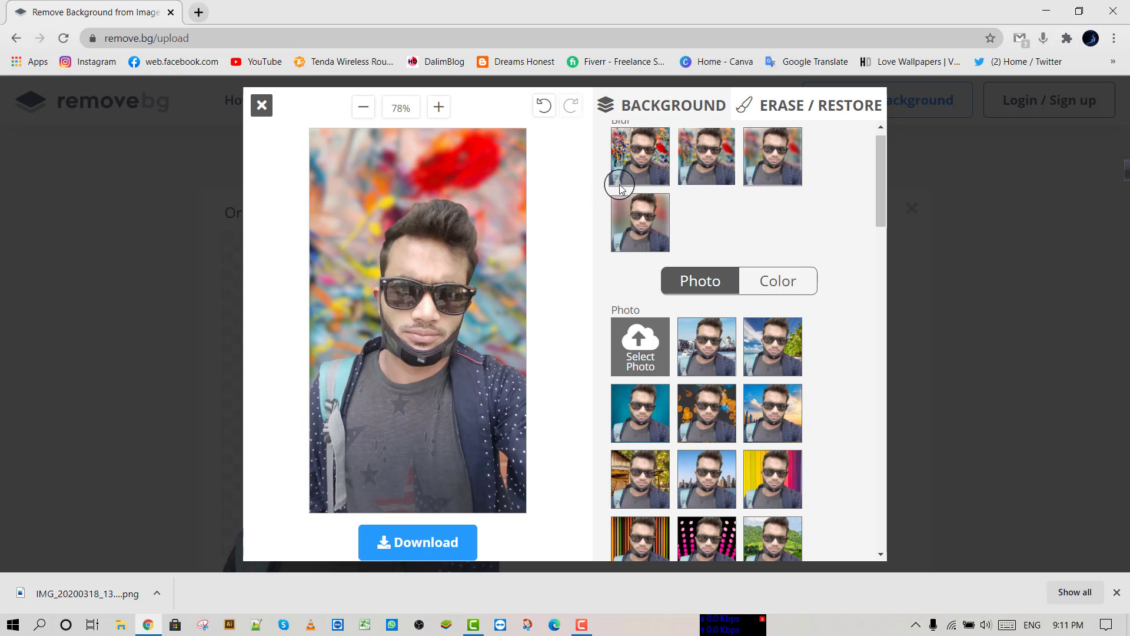
Try the unblurred graffiti, red autumn foliage, city bokeh lights and red-rock desert photos behind the portrait
click(632, 159)
scroll(755, 357, down, 15)
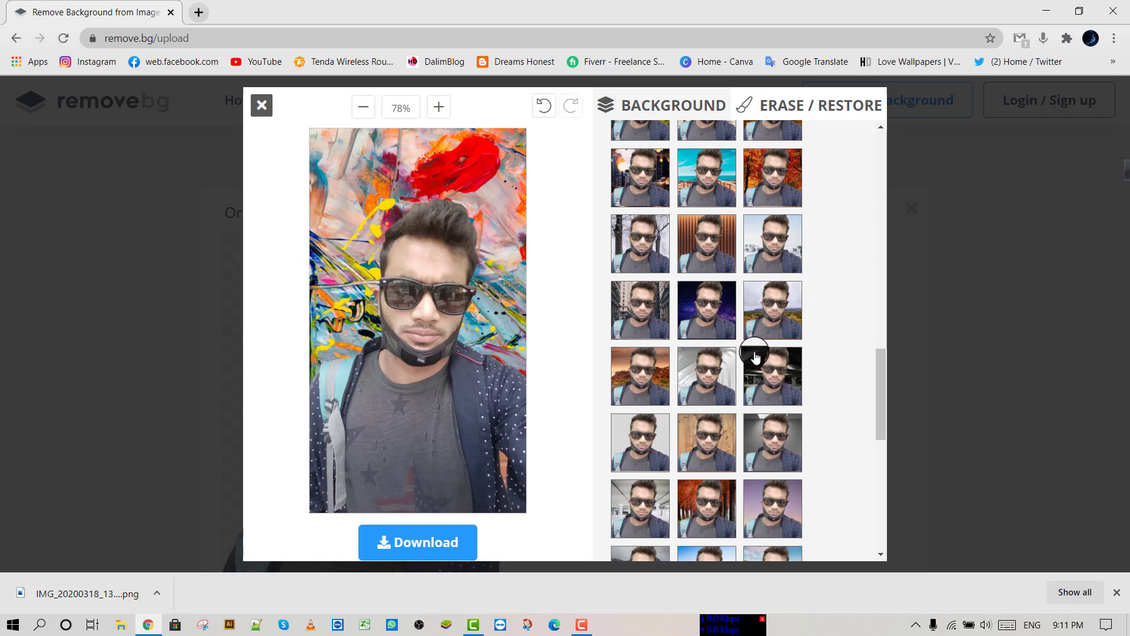
click(772, 185)
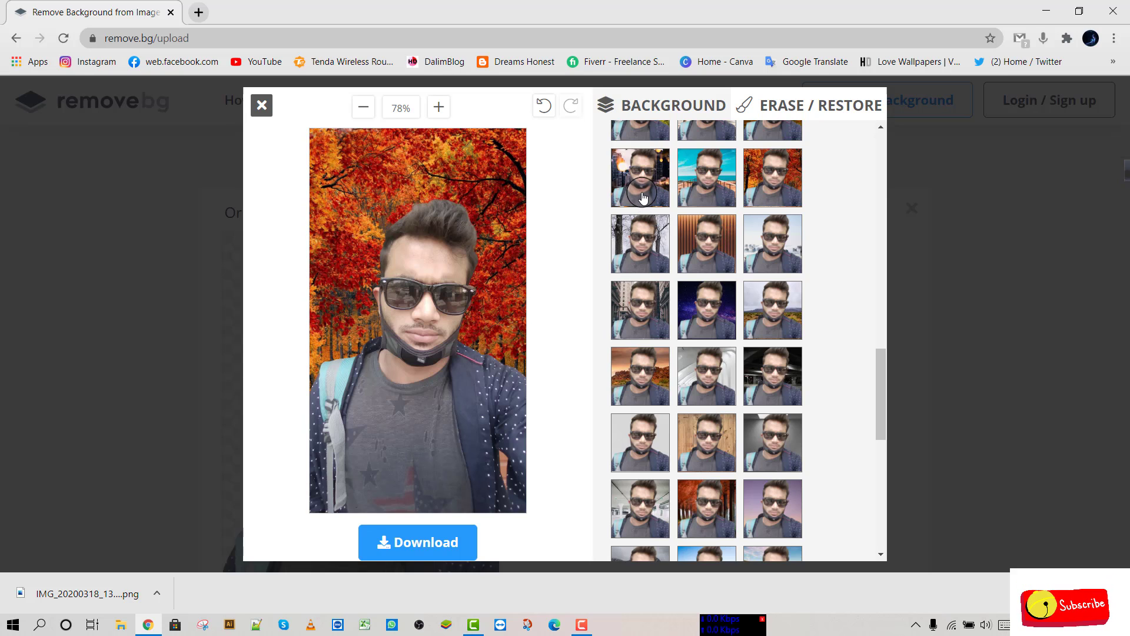
click(641, 196)
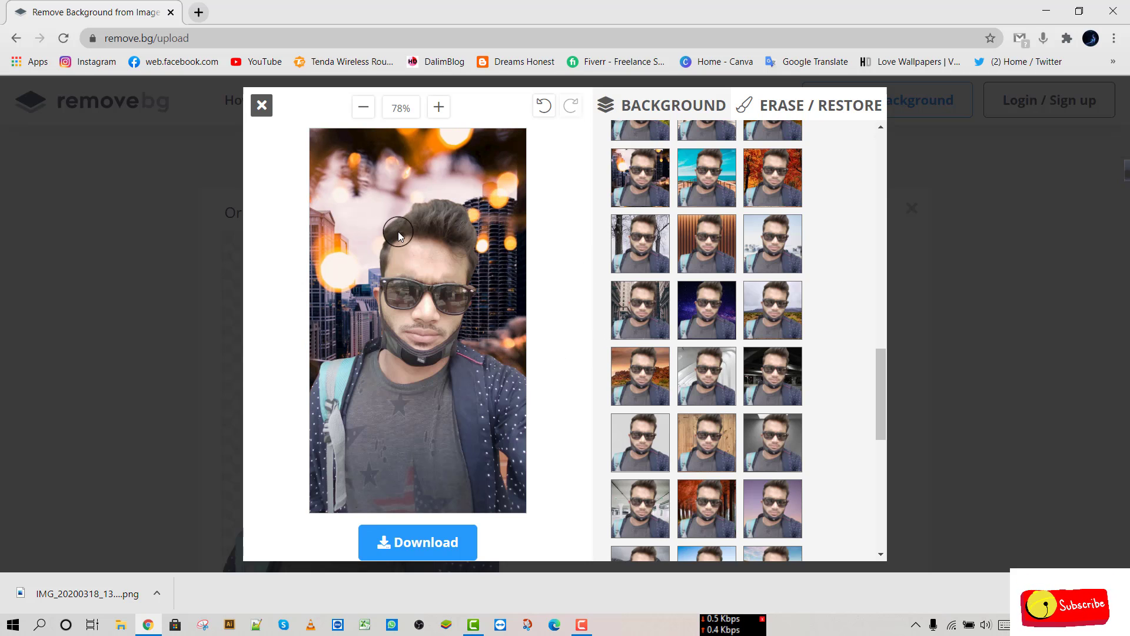
click(642, 386)
Try the cloudy sky with trees, brick wall and glass office facade photos as the portrait's background
scroll(695, 455, down, 1)
scroll(694, 454, down, 5)
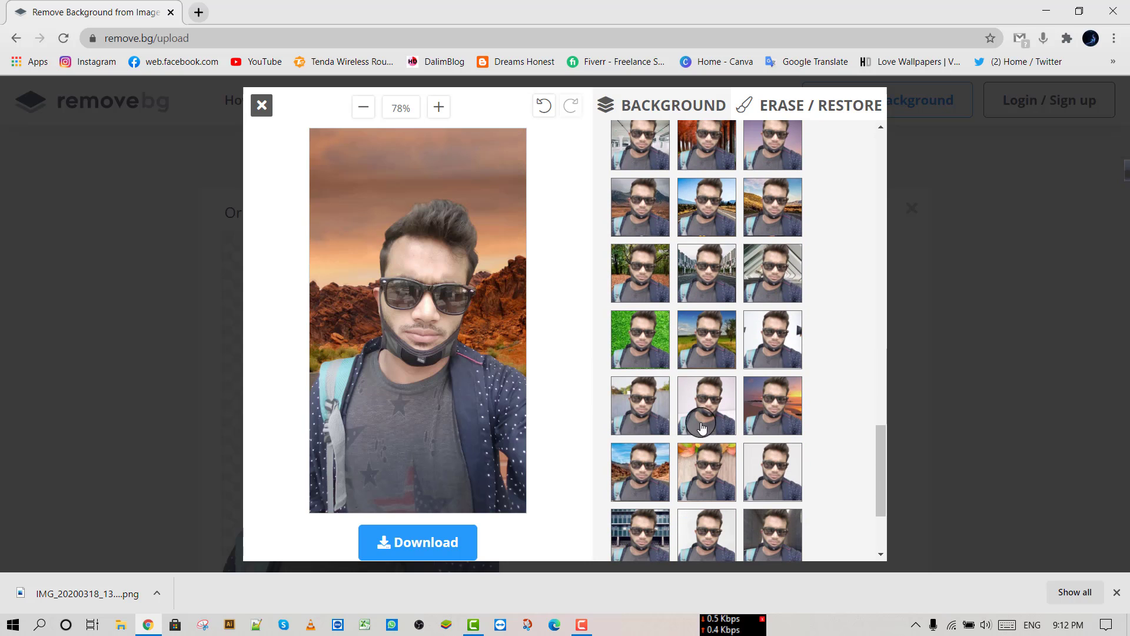
scroll(712, 406, down, 3)
click(716, 454)
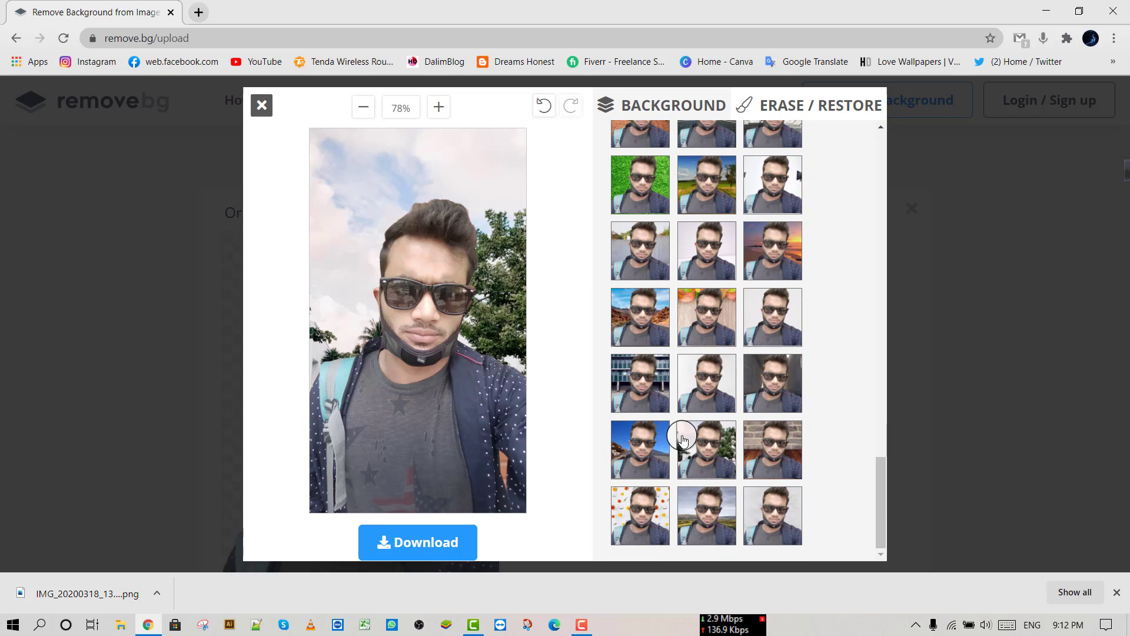
click(765, 462)
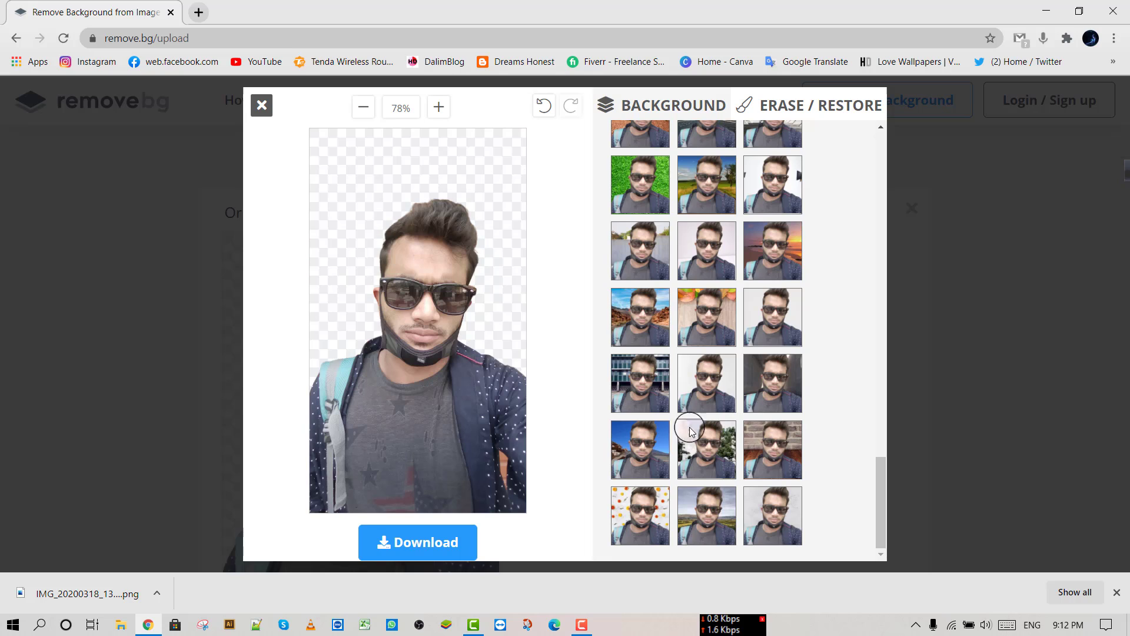
click(710, 453)
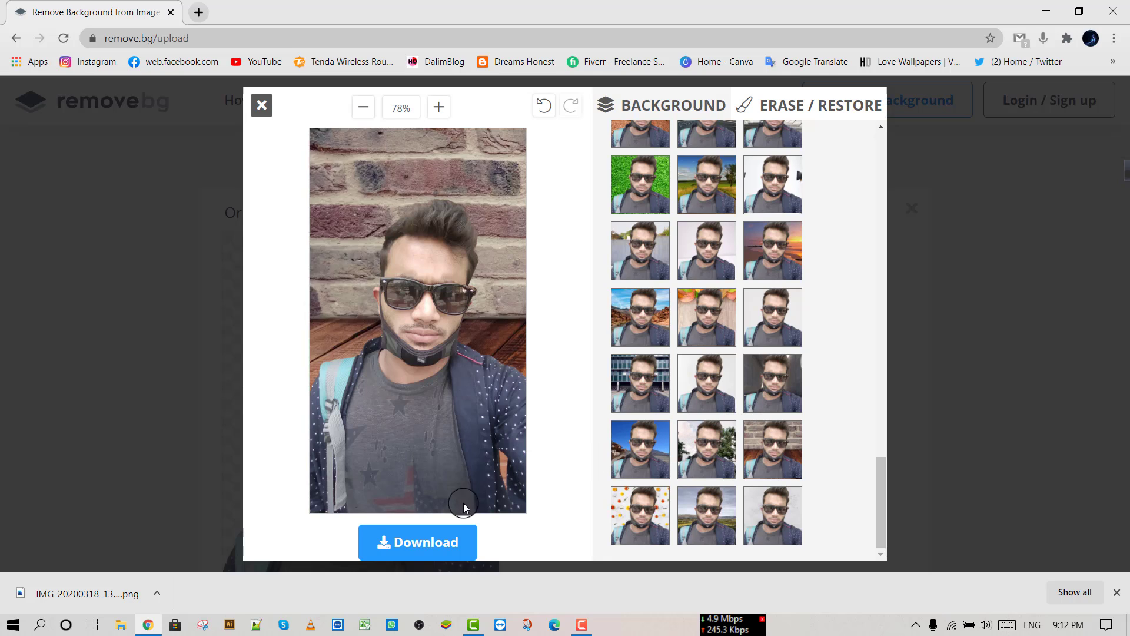
click(658, 476)
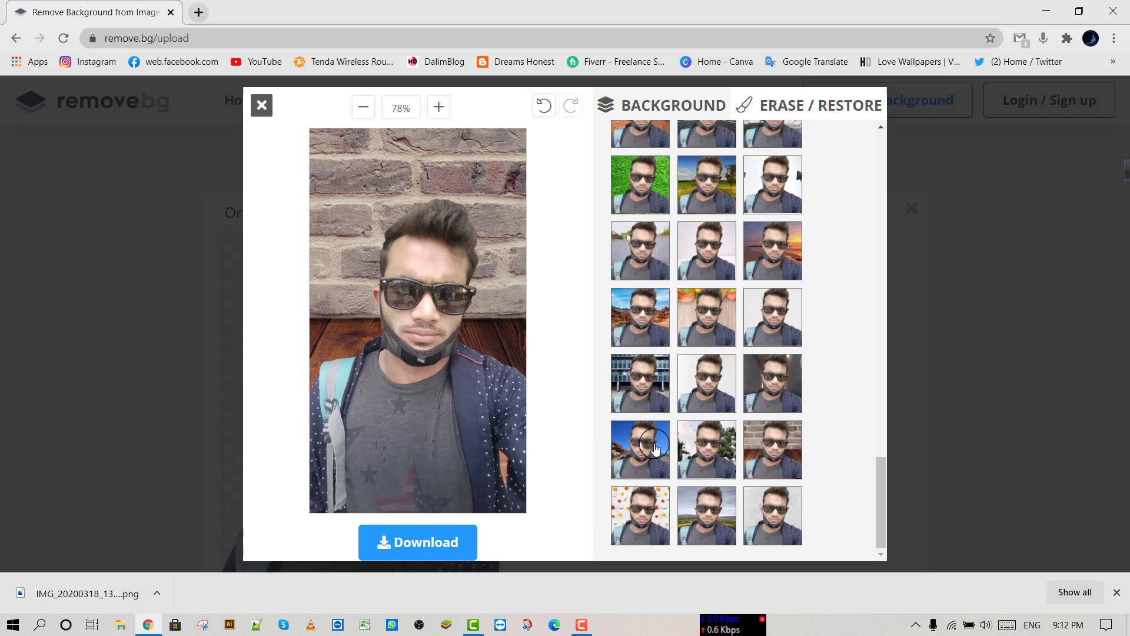
click(641, 395)
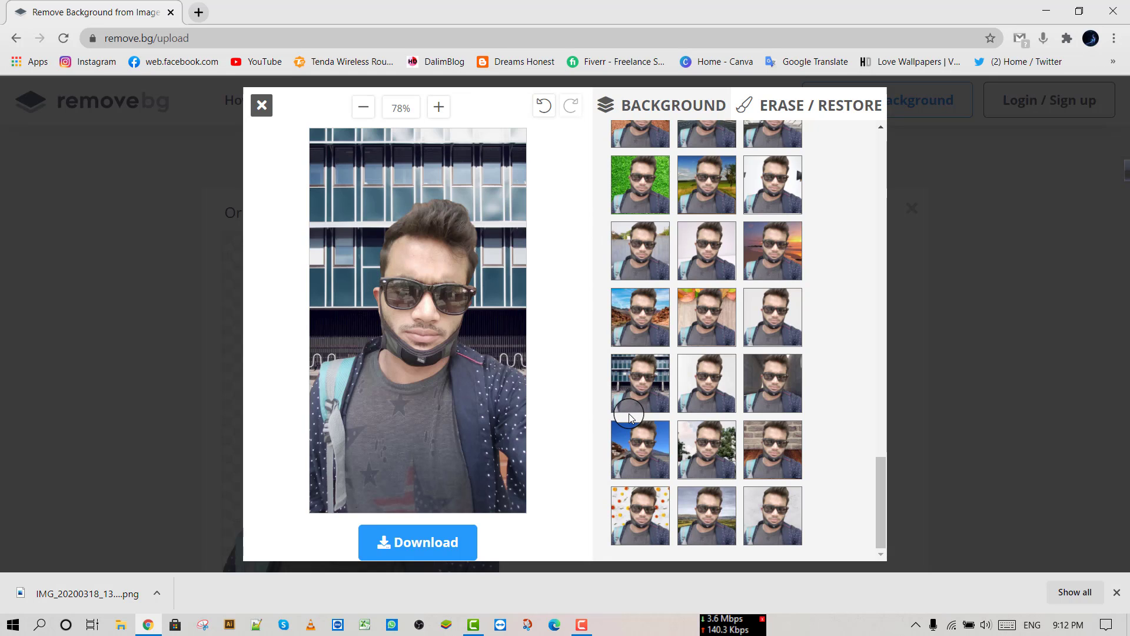
Set the wooden wall with autumn leaves photo as the portrait's background and download the resulting image
click(753, 318)
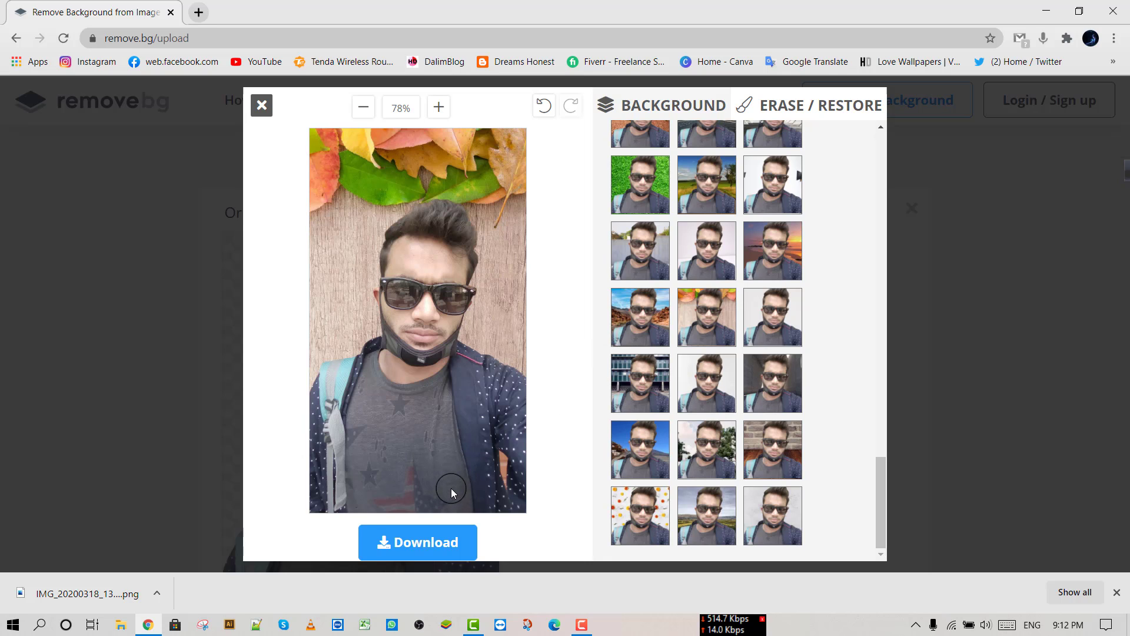
click(424, 537)
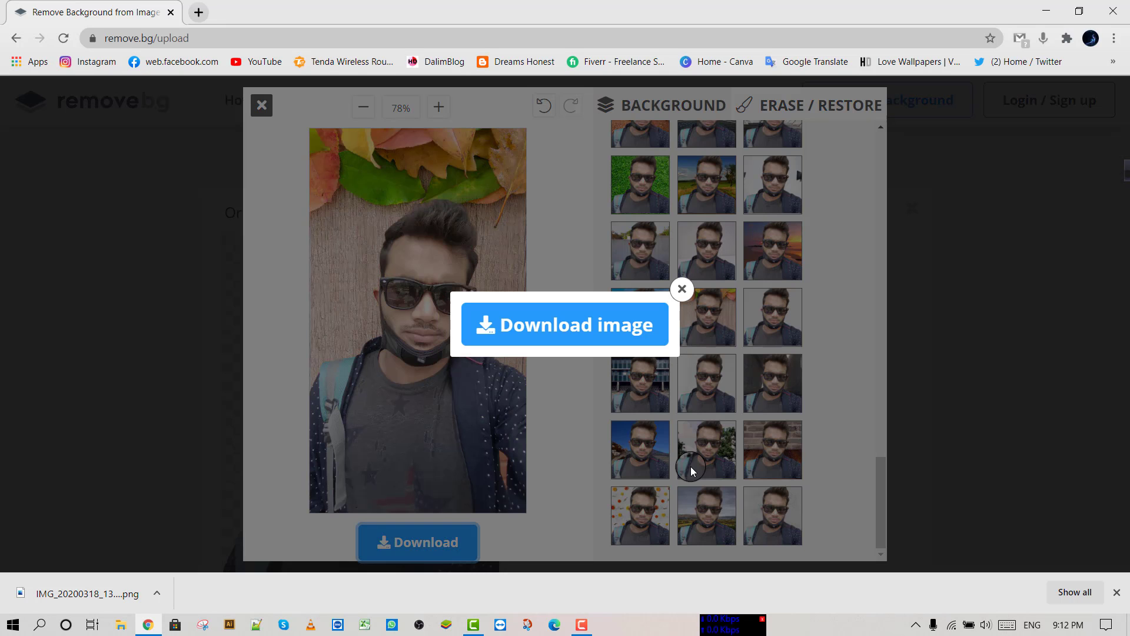
click(638, 325)
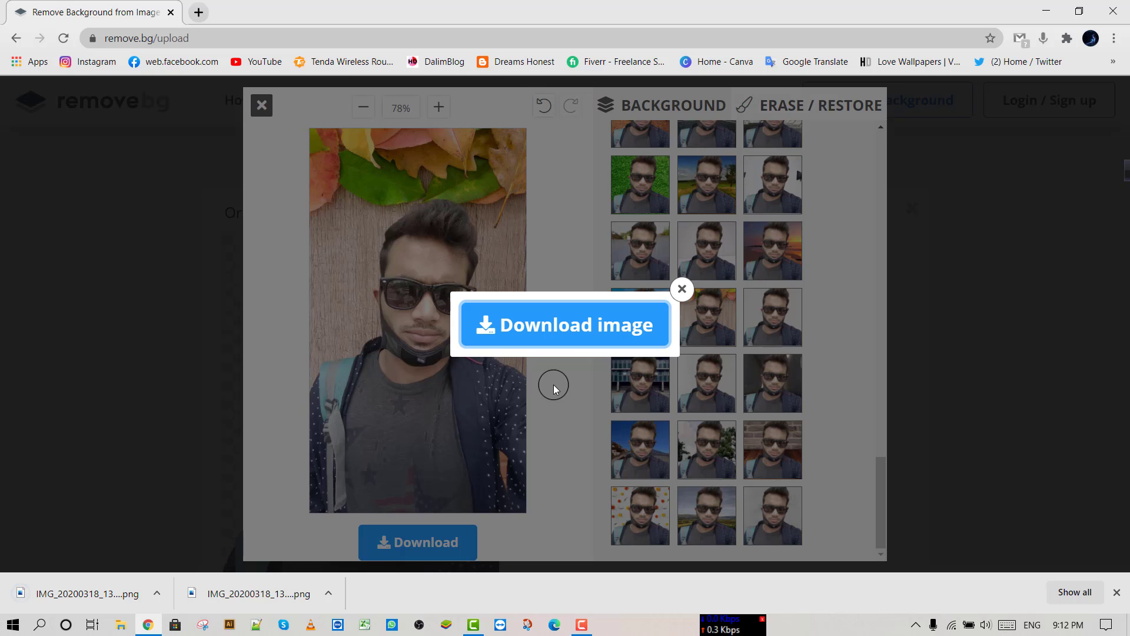
click(681, 289)
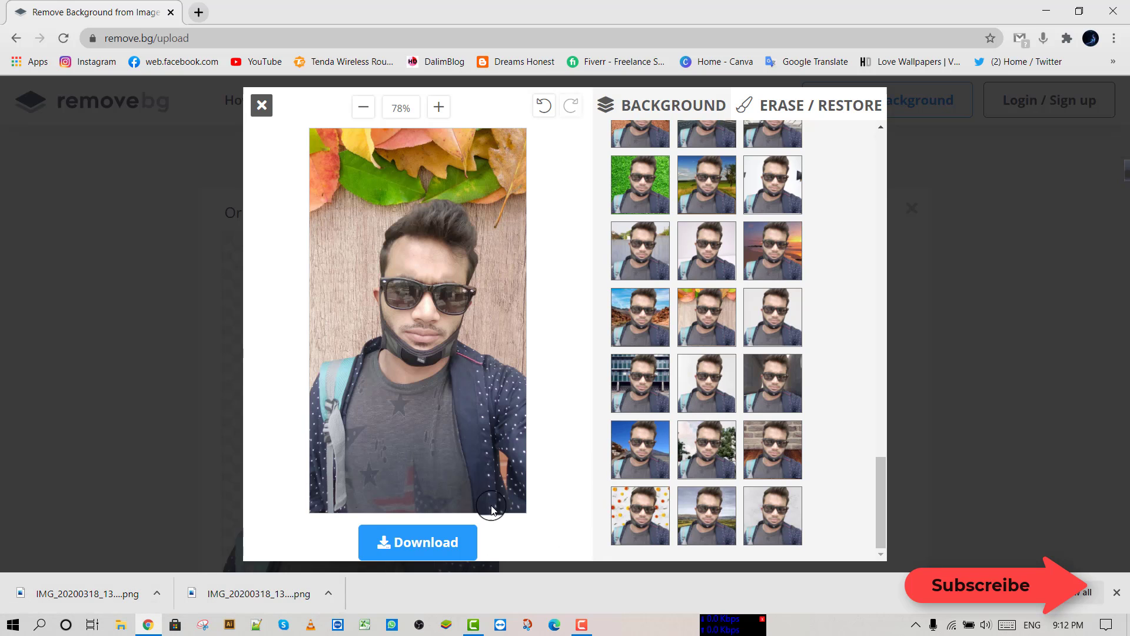
Open the two downloaded images in turn and inspect the portrait with the leaves background and the transparent cutout
click(82, 599)
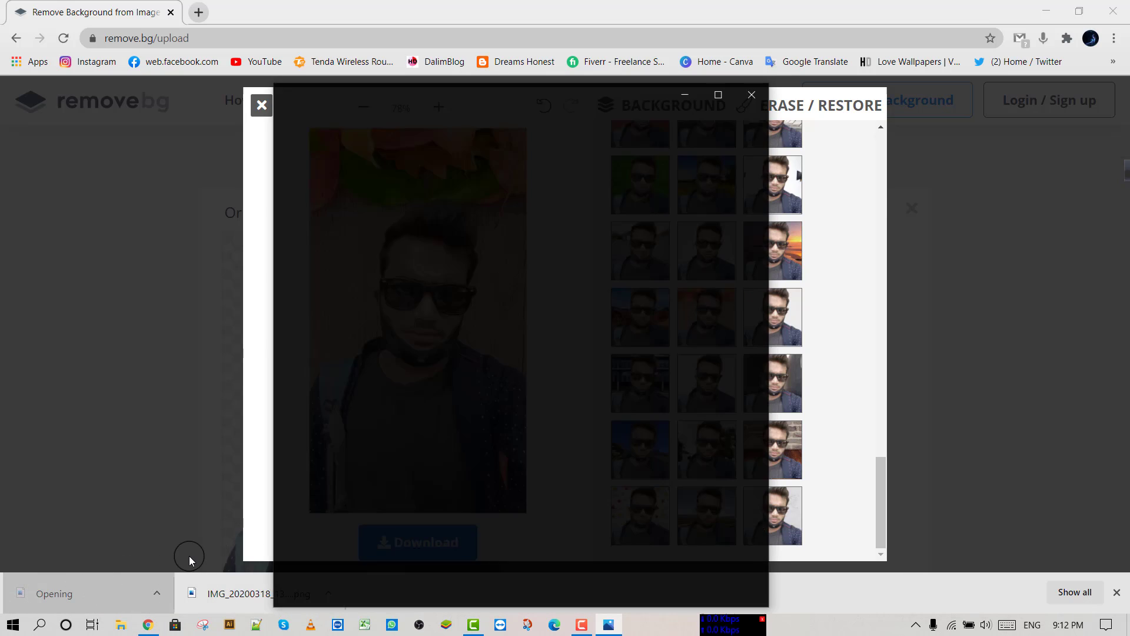
scroll(513, 403, up, 4)
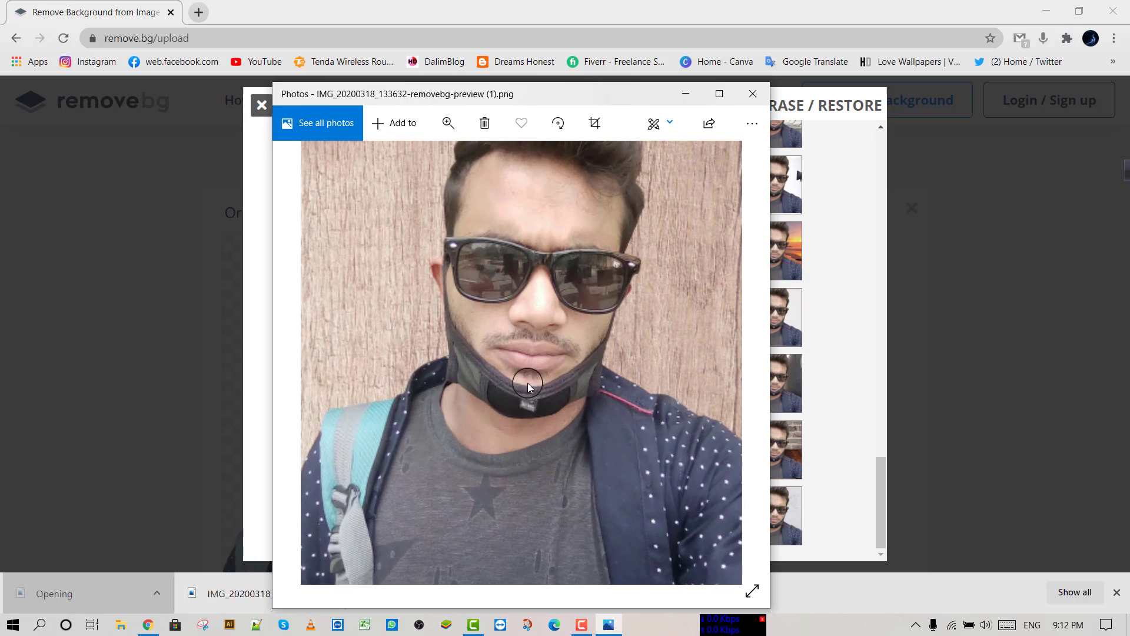
drag(524, 472, 541, 361)
click(753, 94)
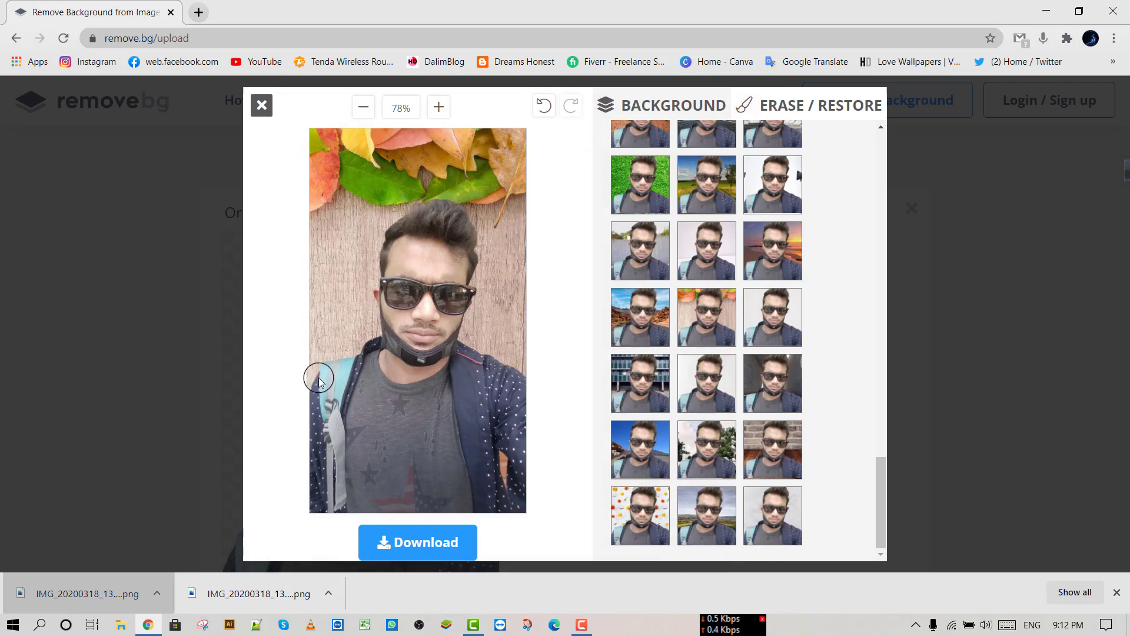
click(246, 598)
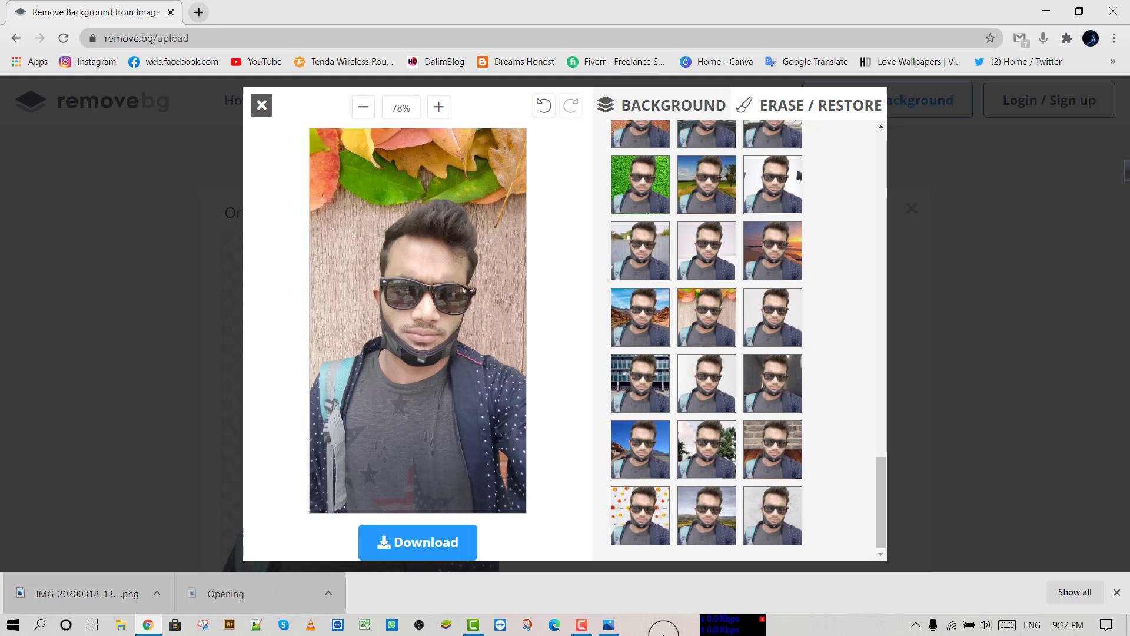
click(608, 628)
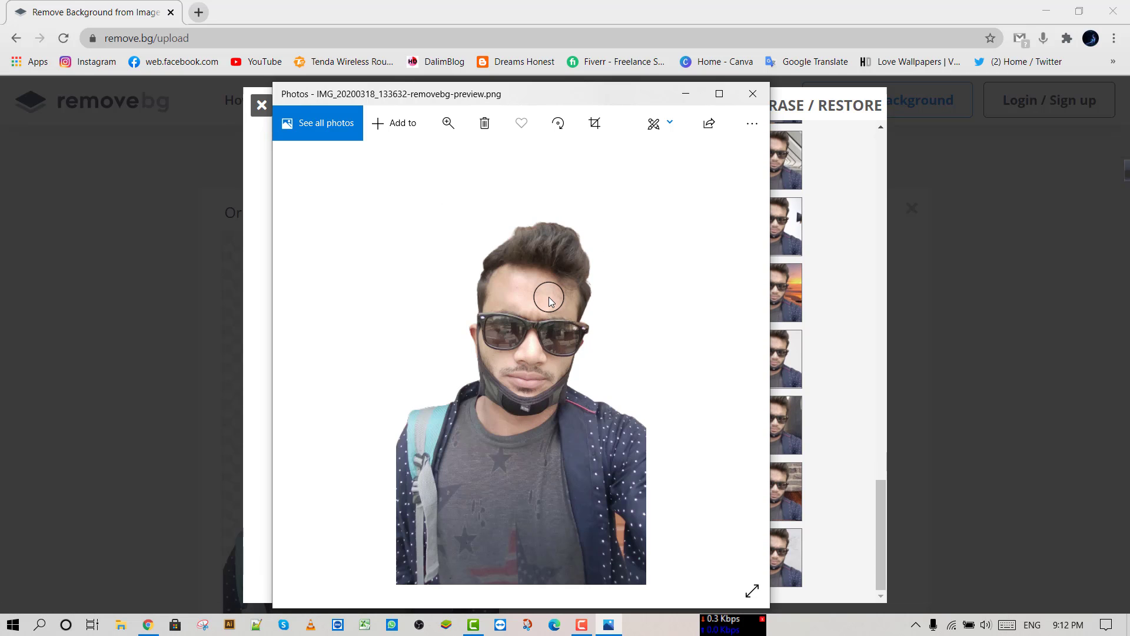
click(746, 97)
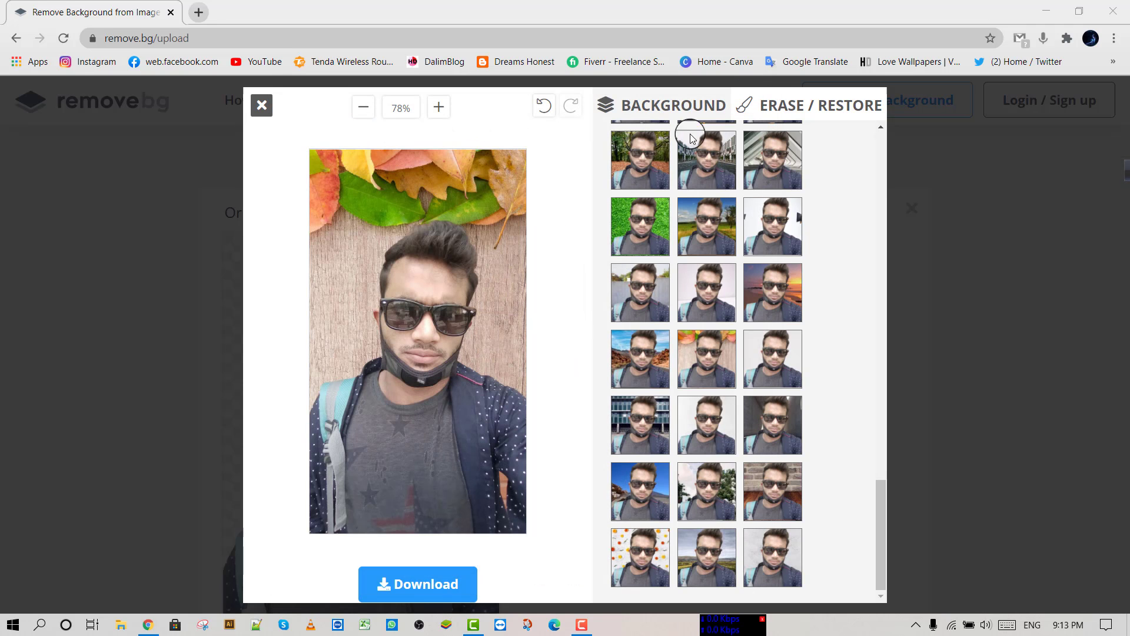
Erase part of the jacket's shoulder and upper sleeve, and brush the same area back with Restore
scroll(590, 292, up, 20)
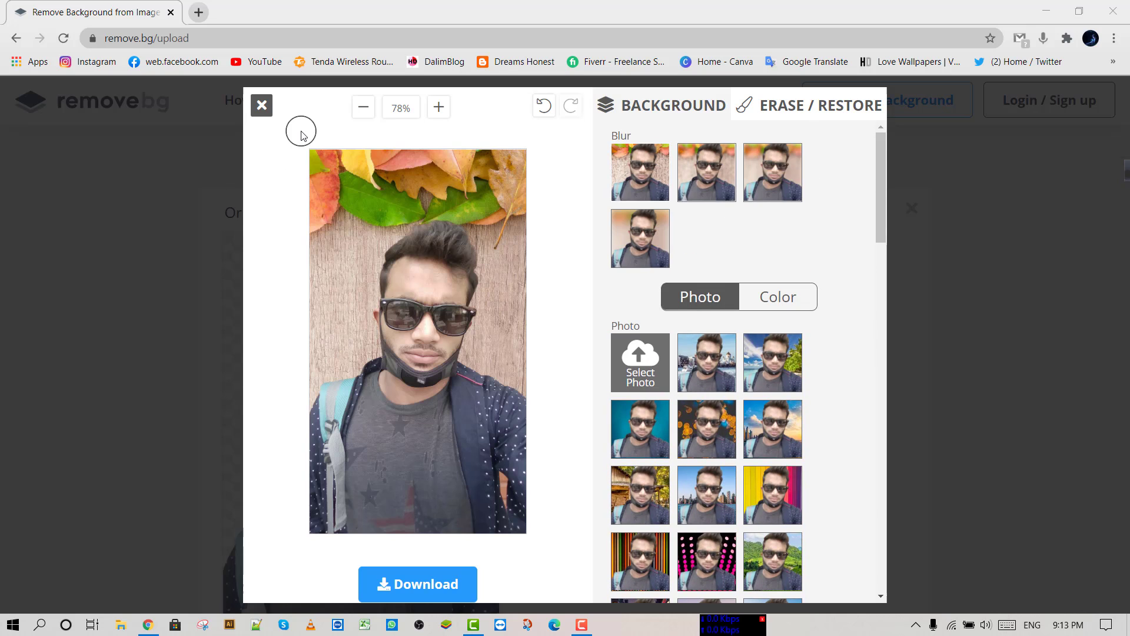
click(800, 110)
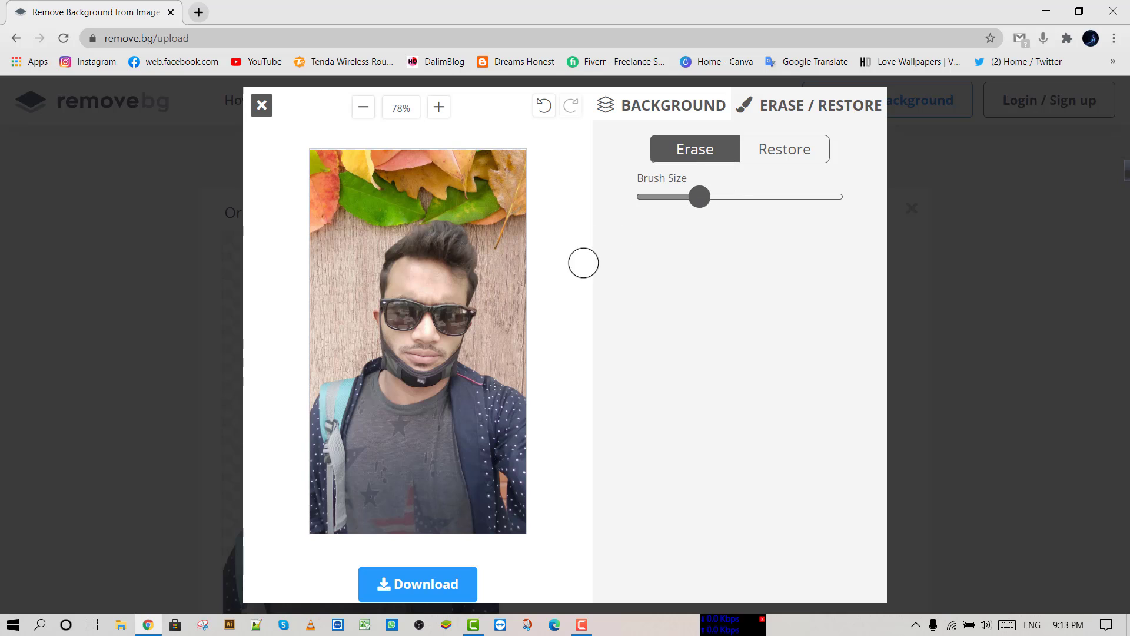
click(769, 148)
click(706, 150)
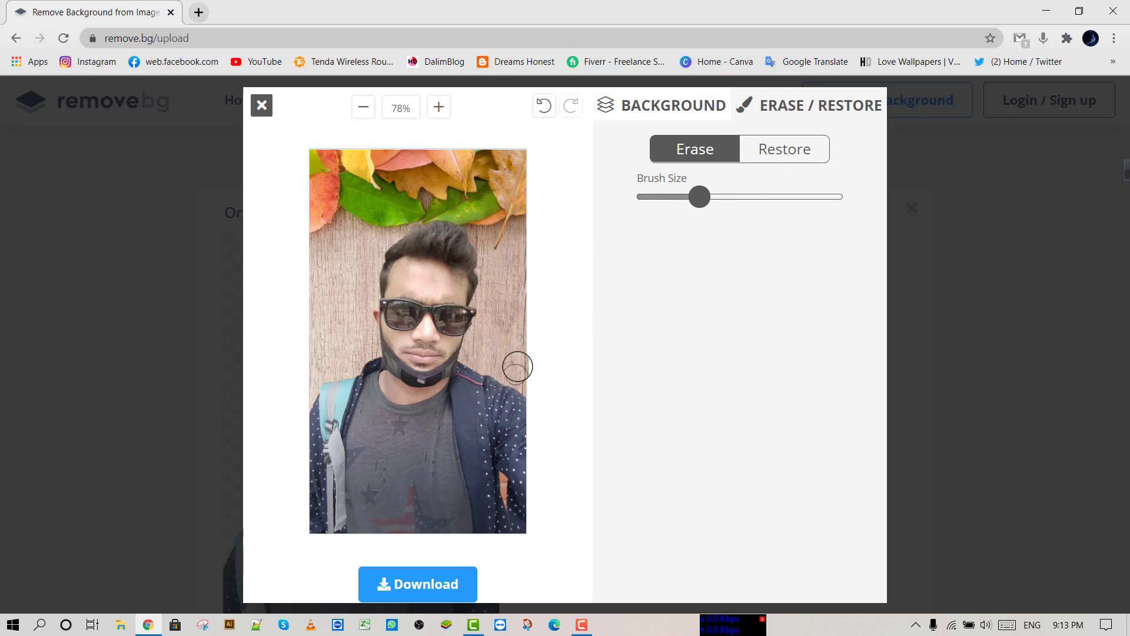
mouse_move(516, 366)
mouse_down()
mouse_move(509, 429)
mouse_move(494, 428)
mouse_move(503, 384)
mouse_move(512, 424)
mouse_up()
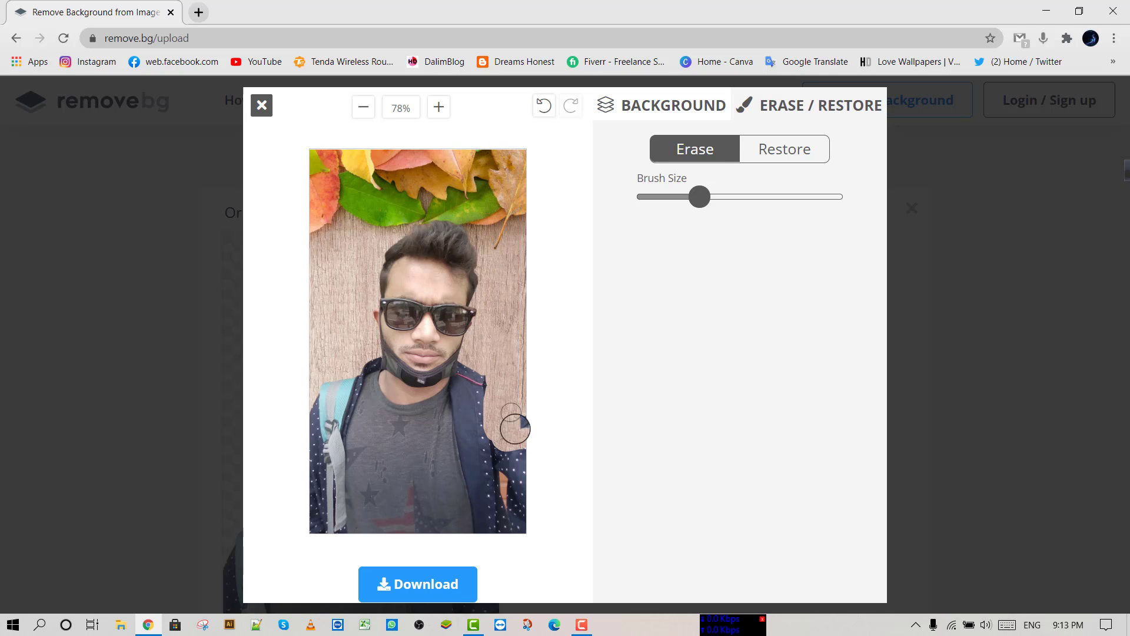
click(776, 149)
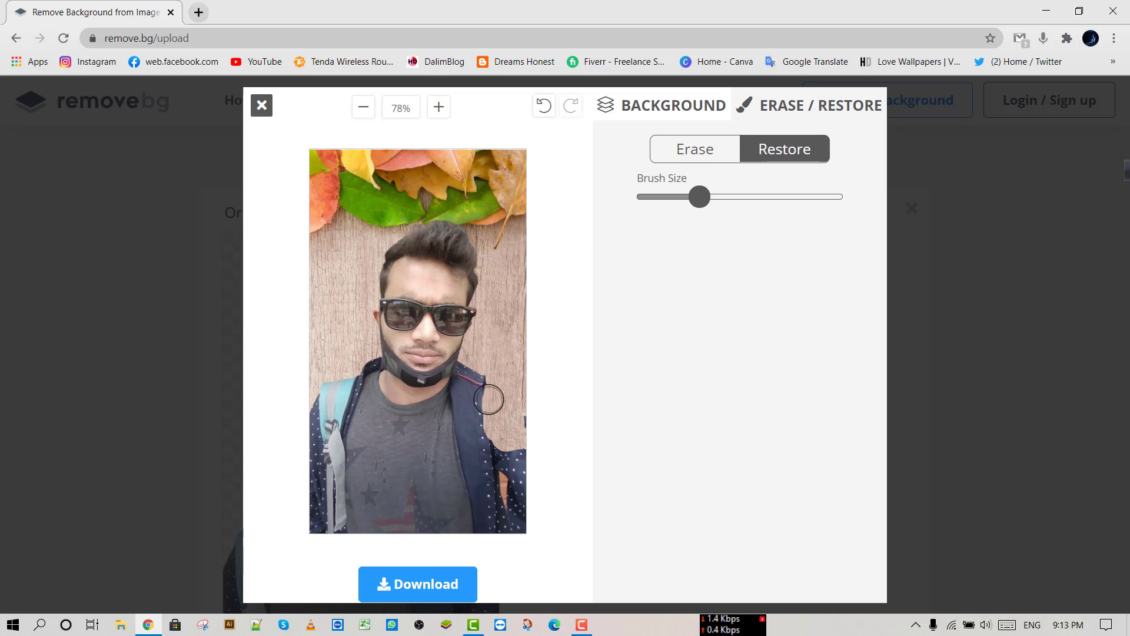
mouse_move(485, 388)
mouse_down()
mouse_move(486, 413)
mouse_move(507, 433)
mouse_move(492, 431)
mouse_move(521, 441)
mouse_up()
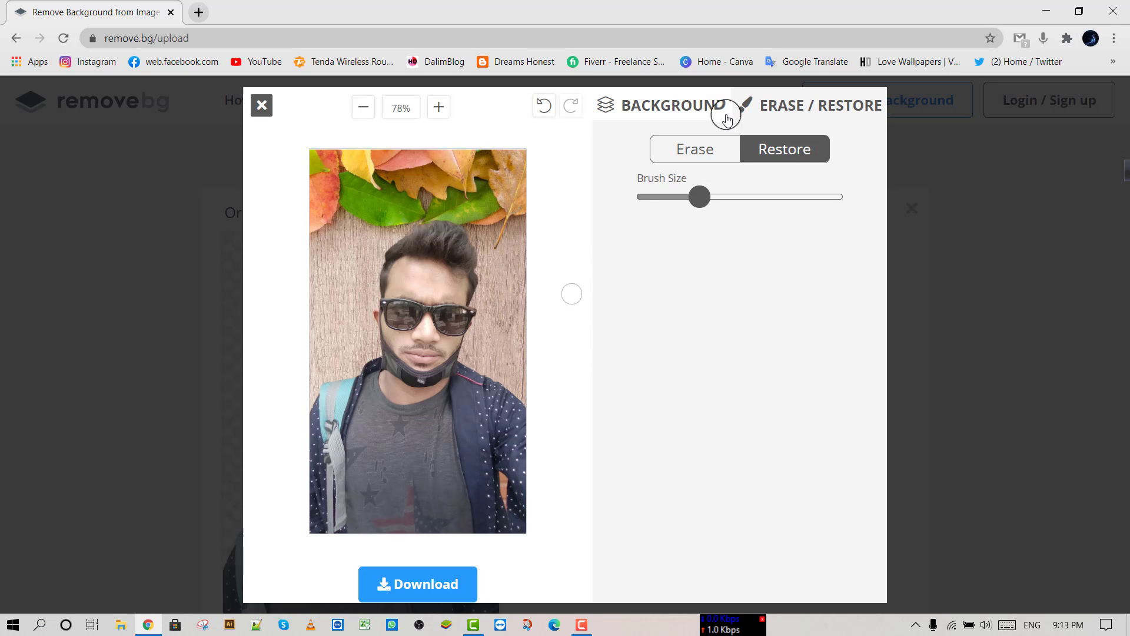
Erase a patch of the jacket around the lower sleeve and bring it back with the Restore brush
click(697, 149)
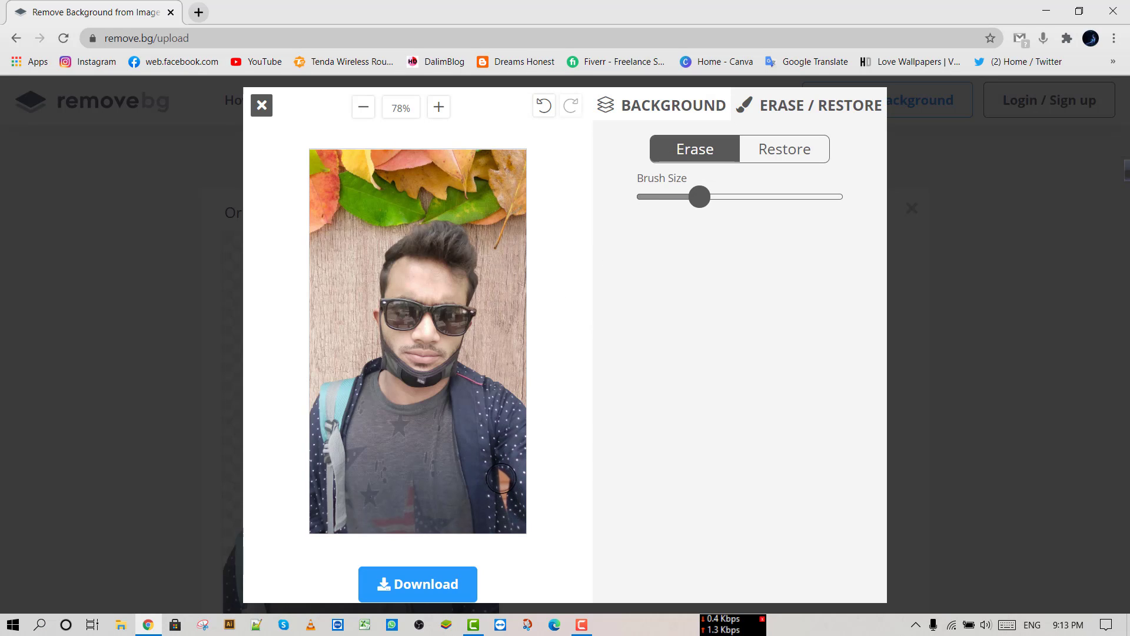
mouse_move(500, 478)
mouse_down()
mouse_move(505, 506)
mouse_move(503, 479)
mouse_move(504, 508)
mouse_move(487, 416)
mouse_move(493, 432)
mouse_move(481, 444)
mouse_move(493, 423)
mouse_move(501, 471)
mouse_move(479, 437)
mouse_up()
click(782, 148)
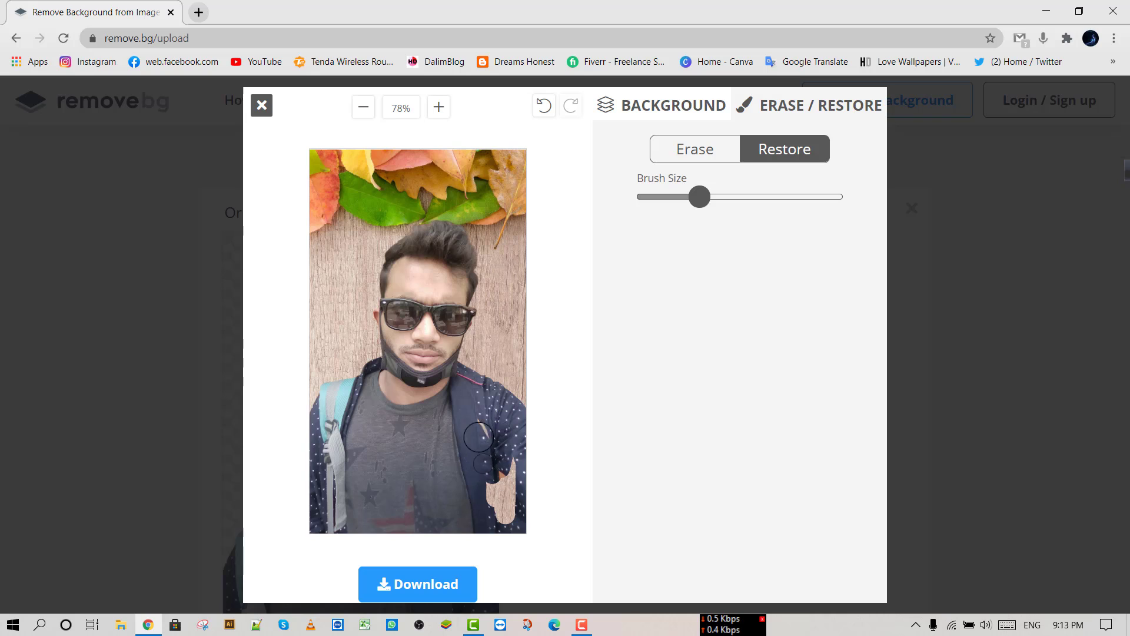
mouse_move(491, 495)
mouse_down()
mouse_move(507, 477)
mouse_move(512, 500)
mouse_move(511, 463)
mouse_move(508, 509)
mouse_up()
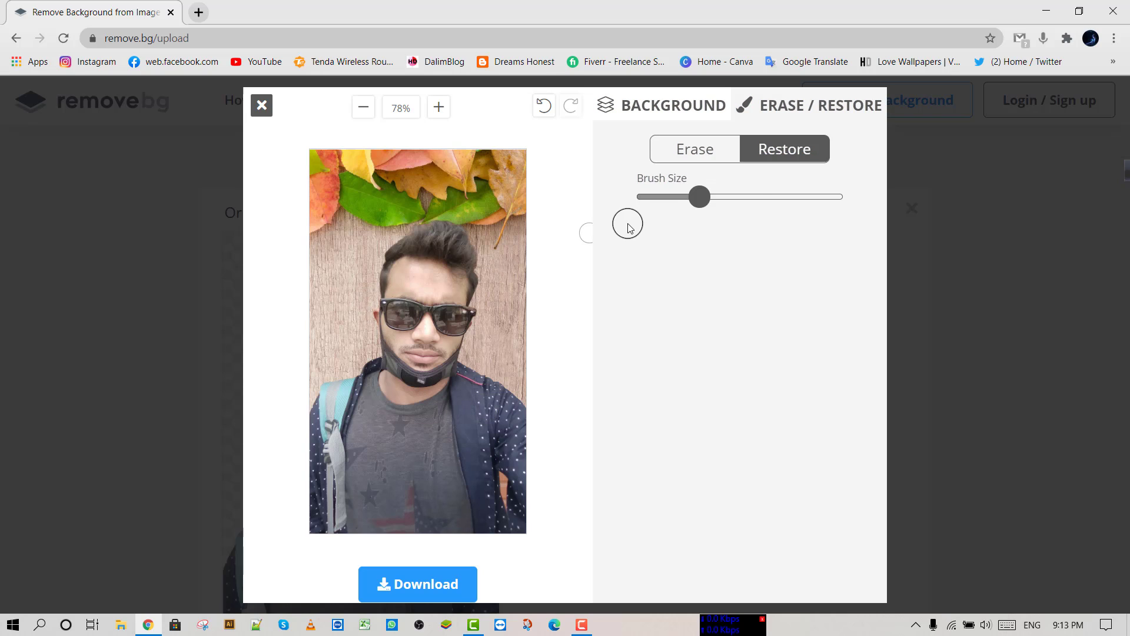
Enlarge the Erase brush to roughly two thirds of its size range
click(704, 147)
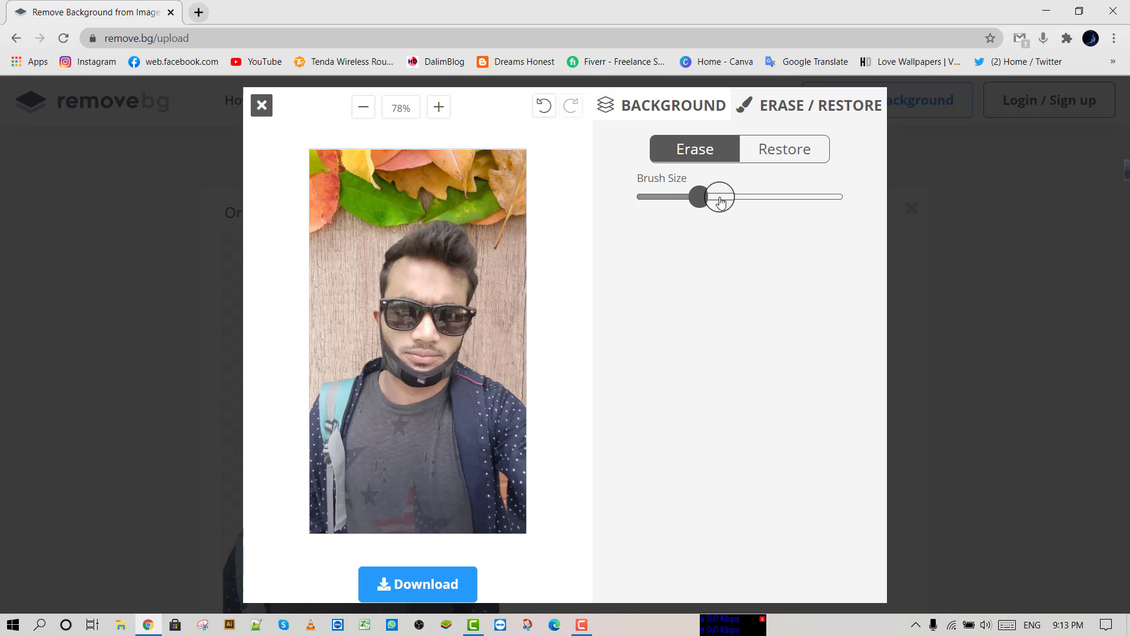
mouse_move(720, 197)
mouse_down()
mouse_move(759, 206)
mouse_move(694, 215)
mouse_up()
click(722, 197)
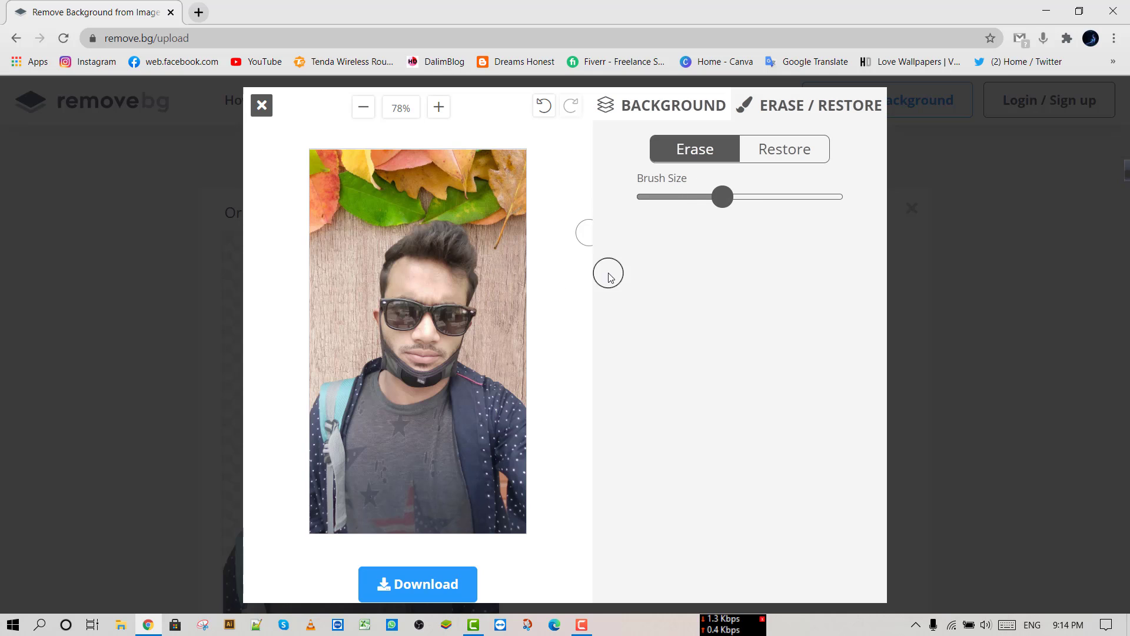
mouse_move(731, 196)
mouse_down()
mouse_move(668, 212)
mouse_move(924, 186)
mouse_move(651, 202)
mouse_move(868, 164)
mouse_move(614, 190)
mouse_move(766, 183)
mouse_up()
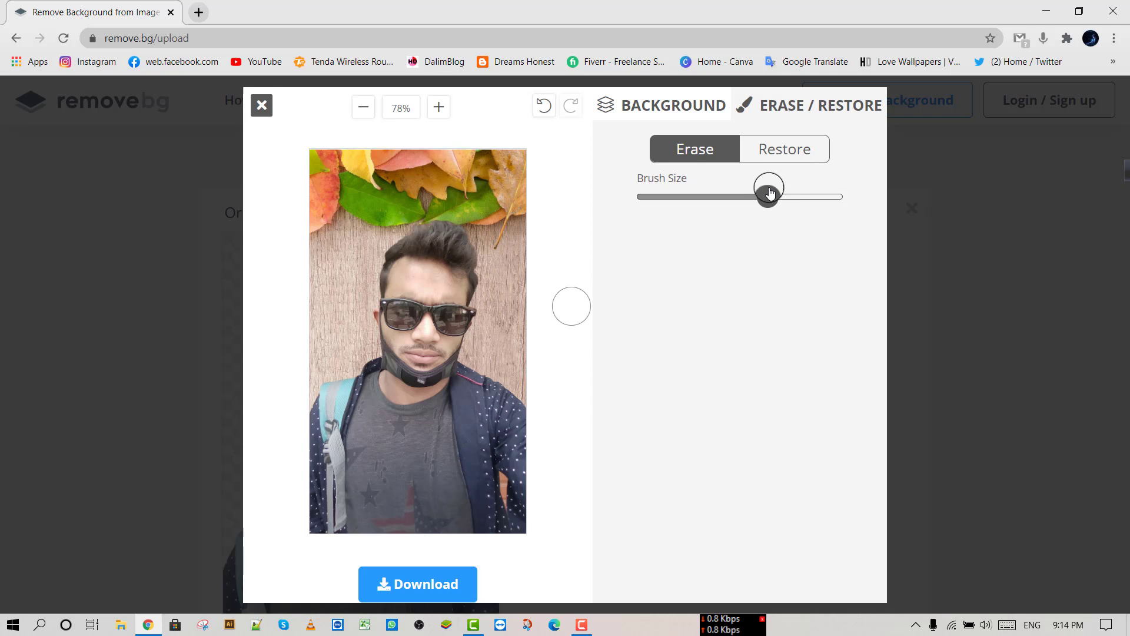
Close the background editor and upload Olb.jpg from the new photos folder for background removal
click(261, 106)
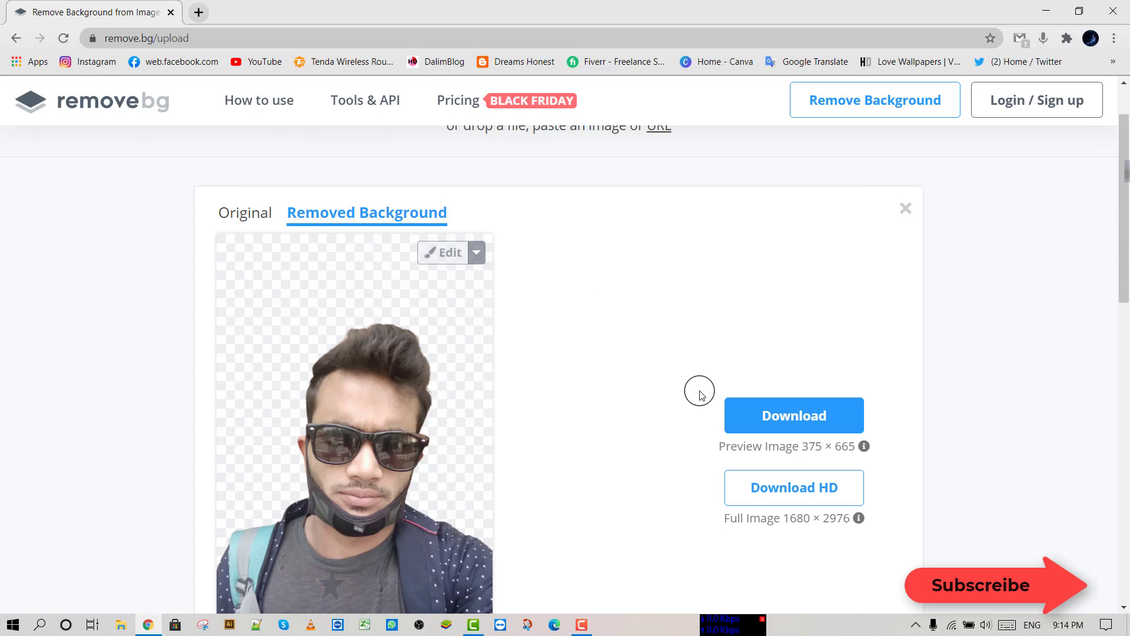
scroll(316, 194, up, 1)
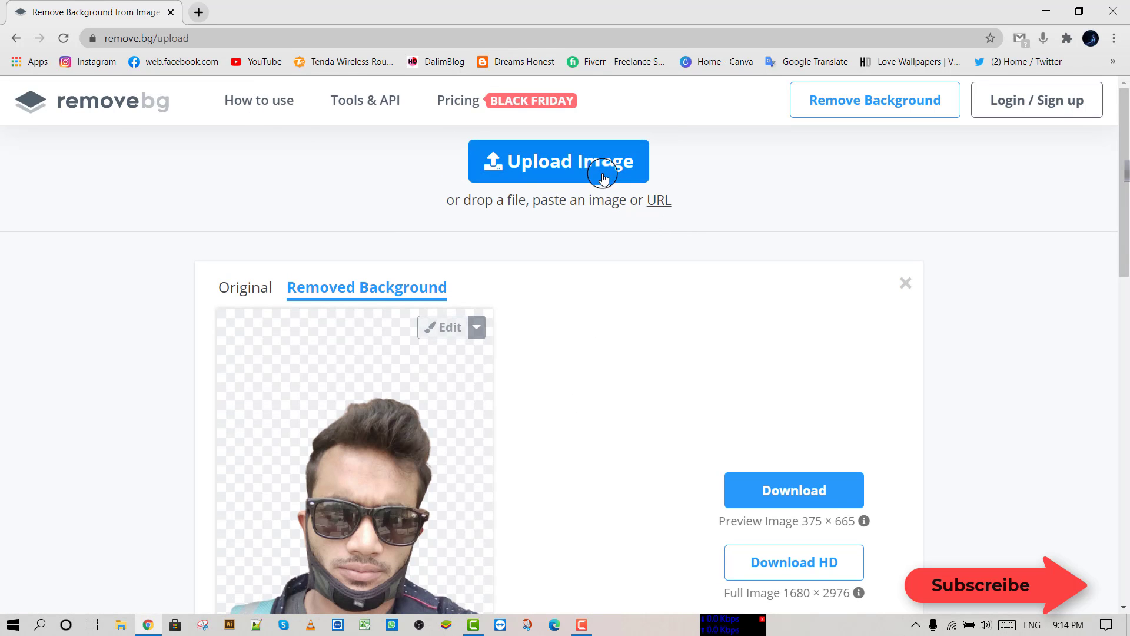
click(587, 184)
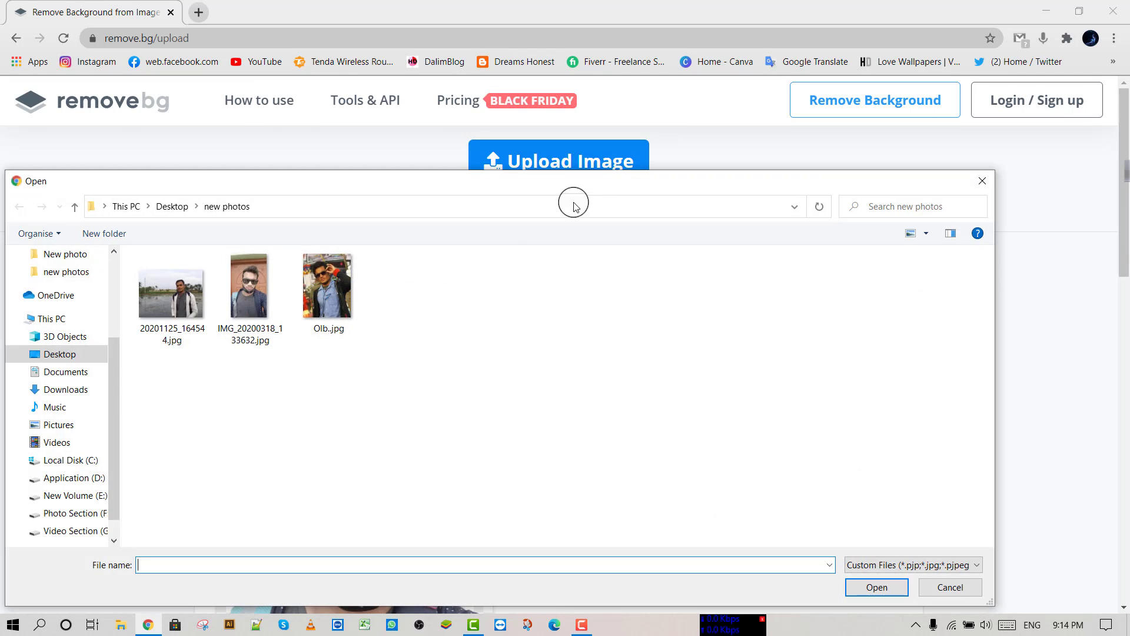
click(339, 305)
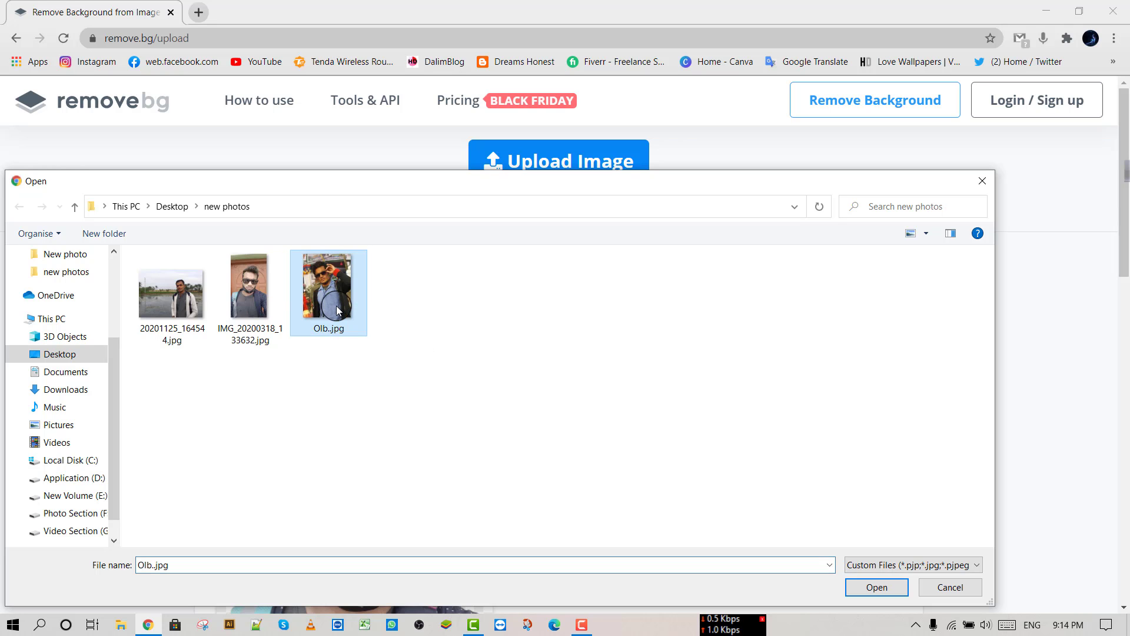
click(891, 595)
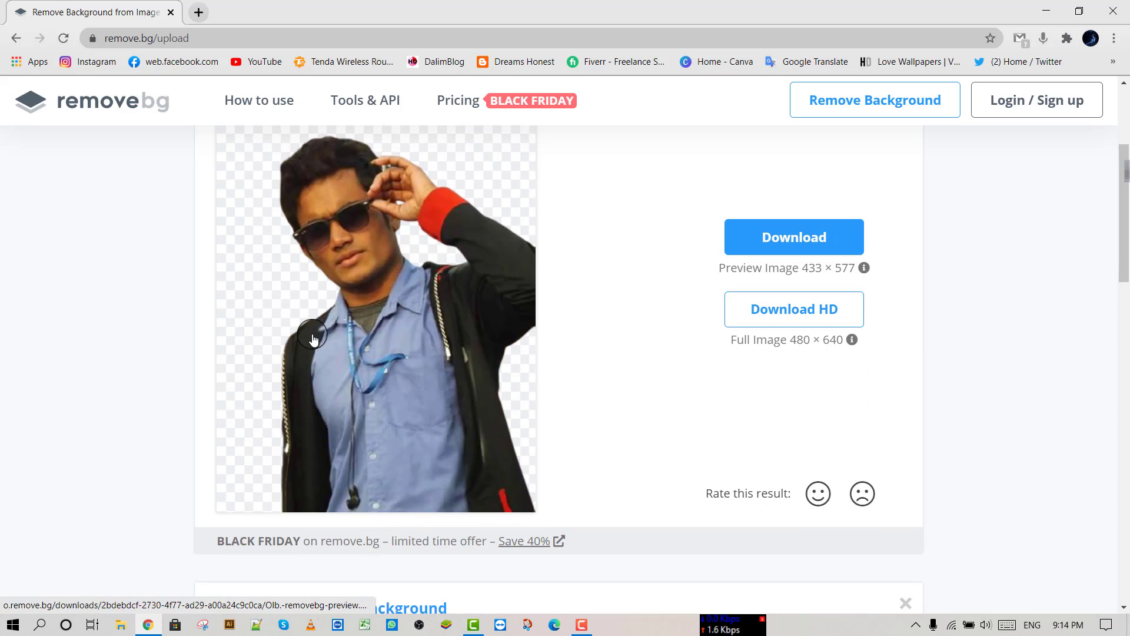
Open the new cutout for editing and try the wooden barn, pink lights and green hills photo backgrounds
click(493, 326)
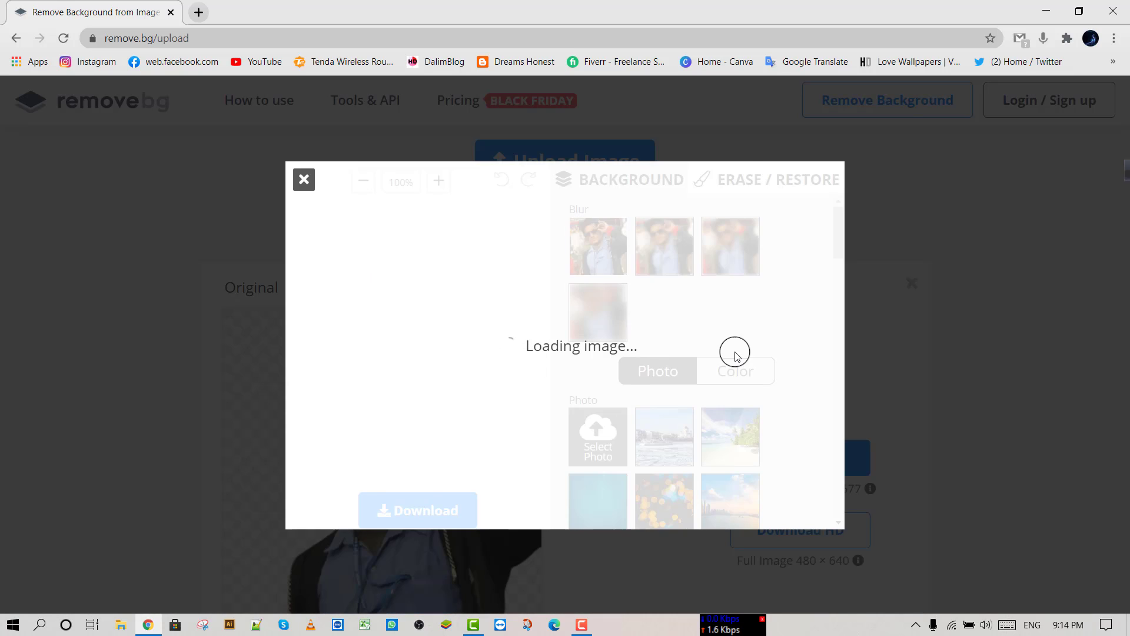
scroll(736, 329, down, 4)
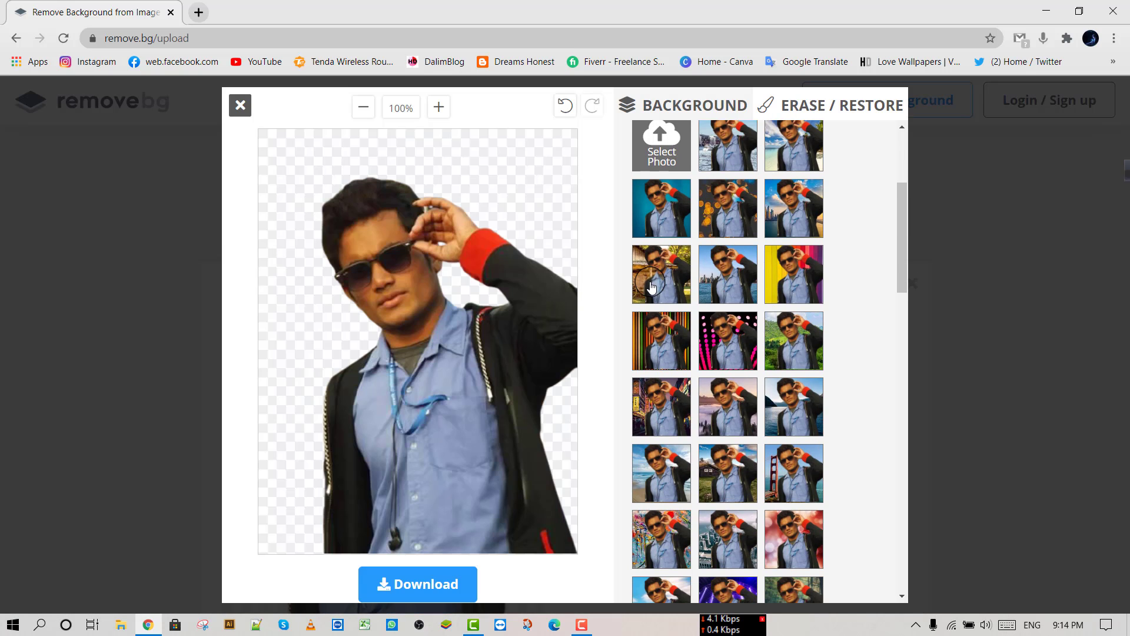
click(651, 286)
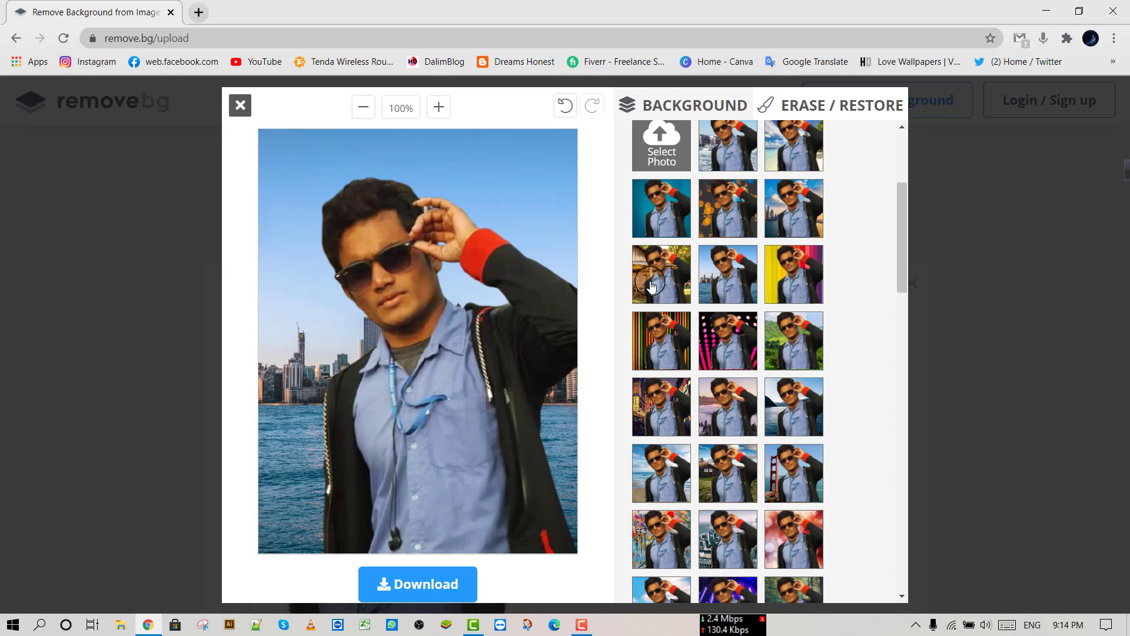
click(652, 287)
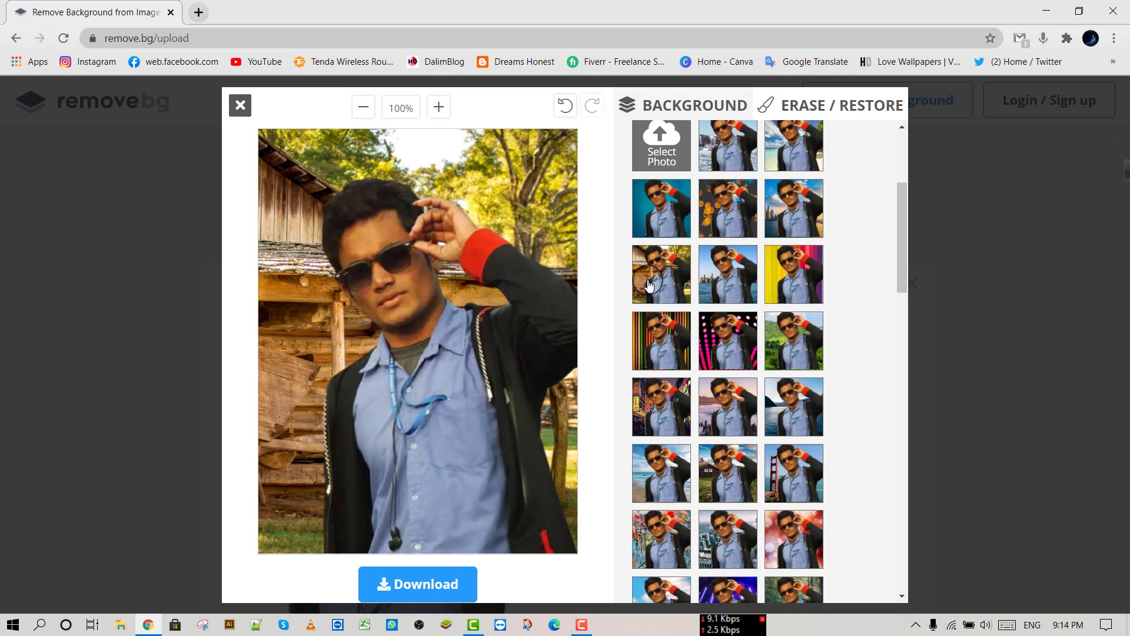
click(732, 334)
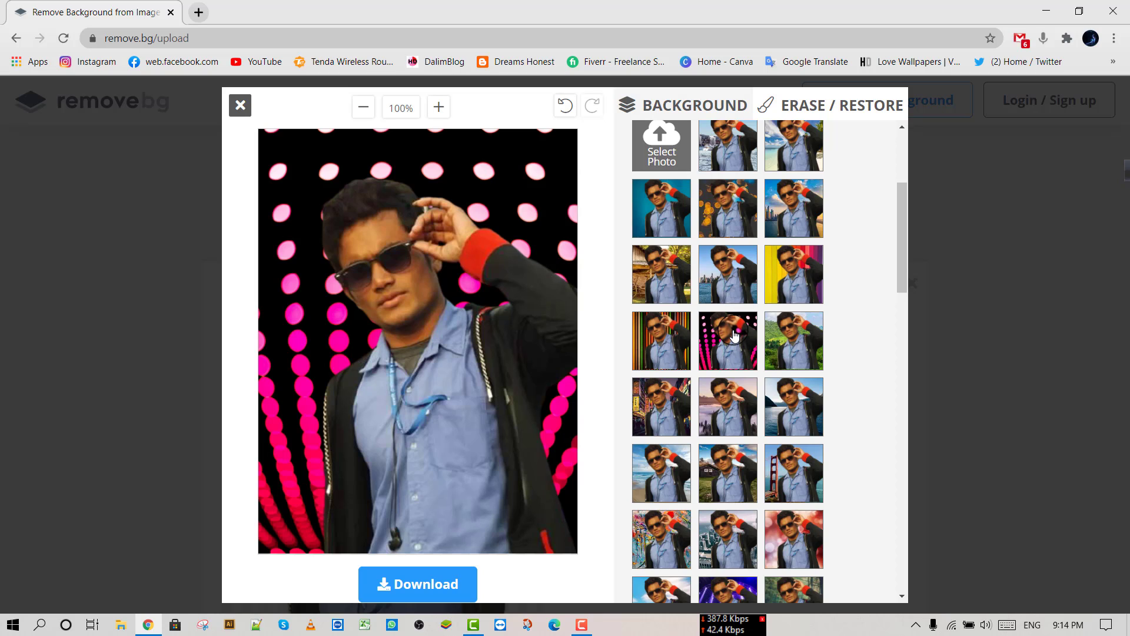
click(799, 347)
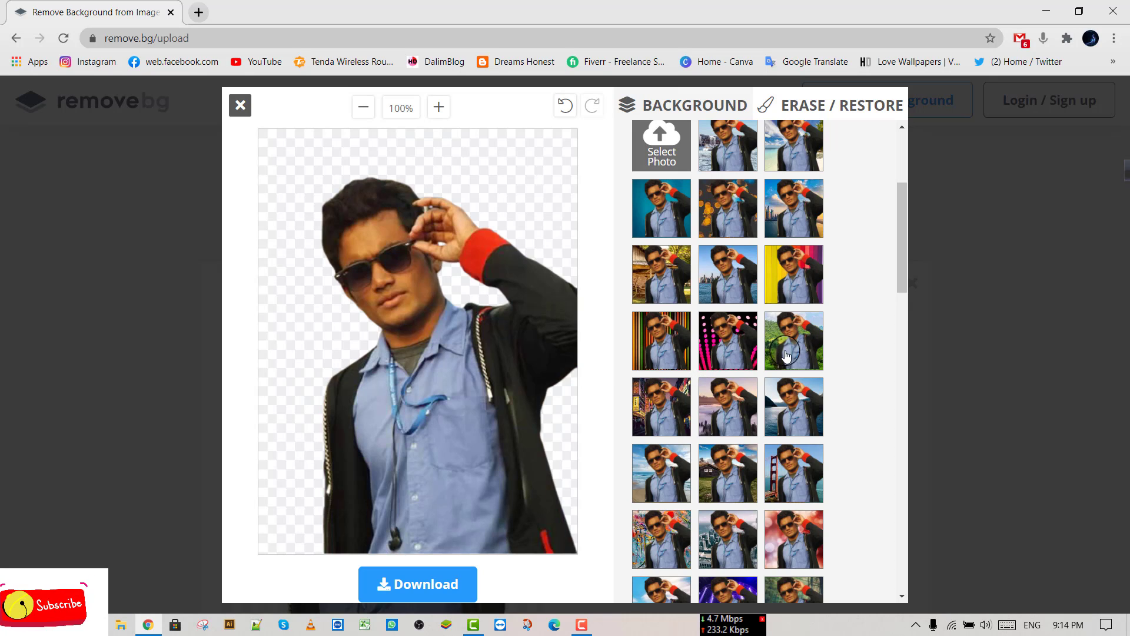
Try more photo backdrops further down the collection, including the purple stage lights scene
scroll(761, 440, down, 3)
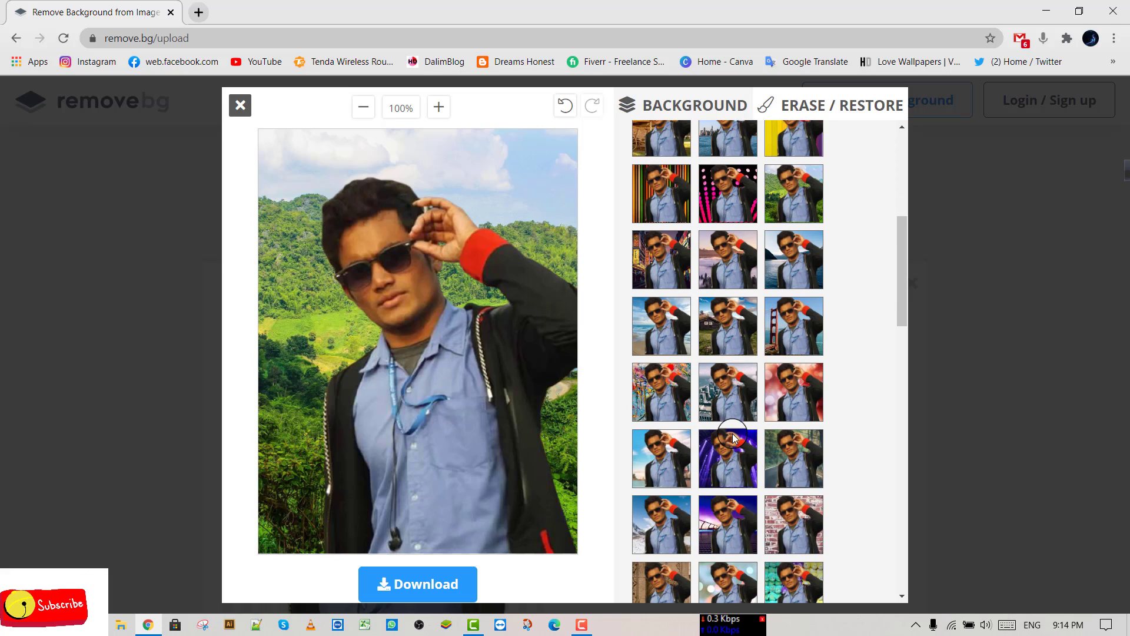
scroll(733, 437, down, 3)
click(686, 262)
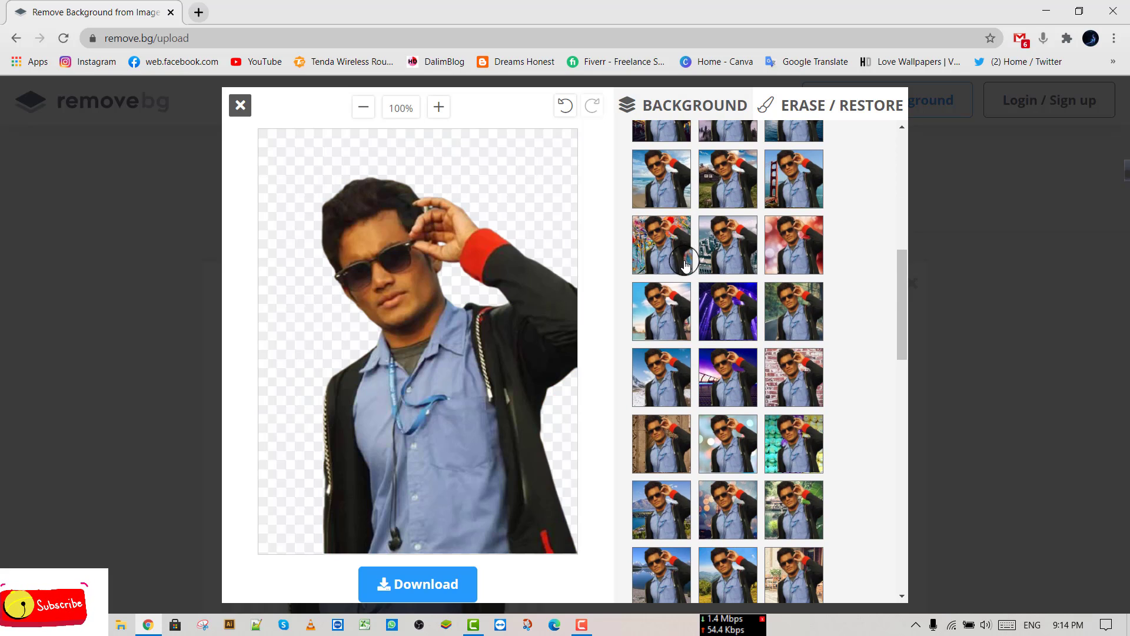
click(781, 378)
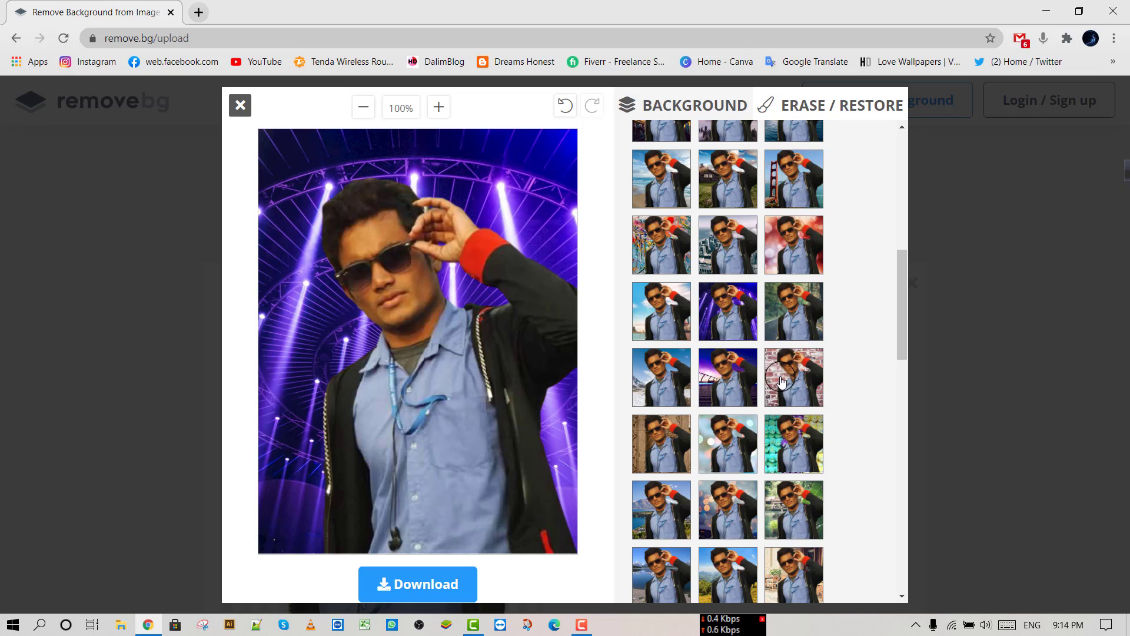
click(716, 457)
Try solid background colors behind the portrait, going through indigo, purple, blue, teal and greens to yellow-green
scroll(700, 441, up, 10)
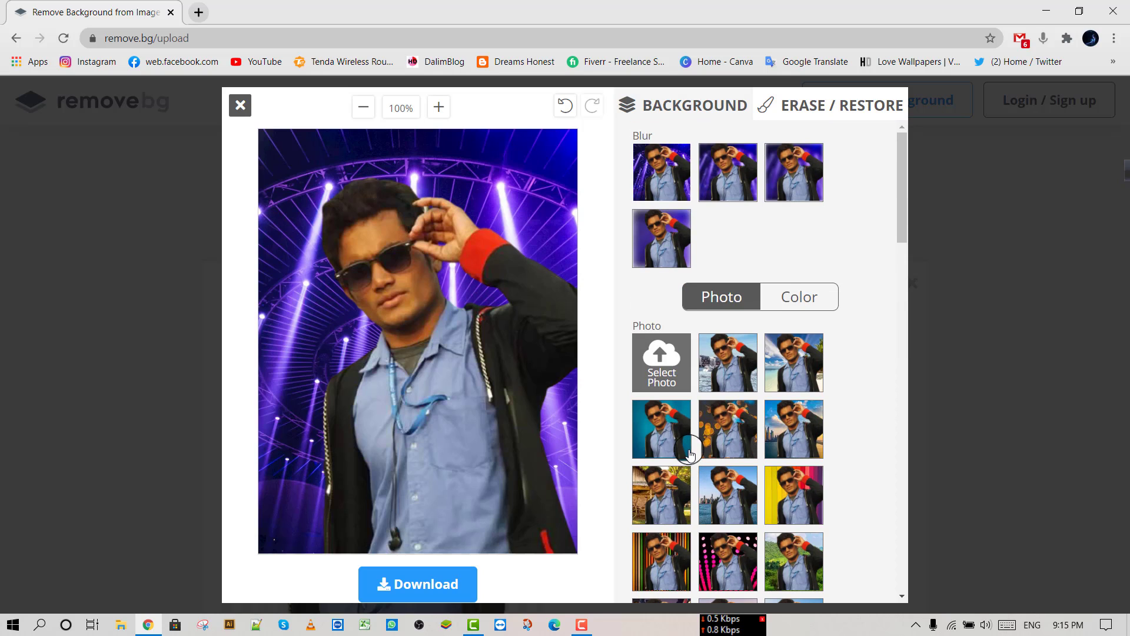
click(805, 302)
scroll(730, 367, down, 3)
click(723, 356)
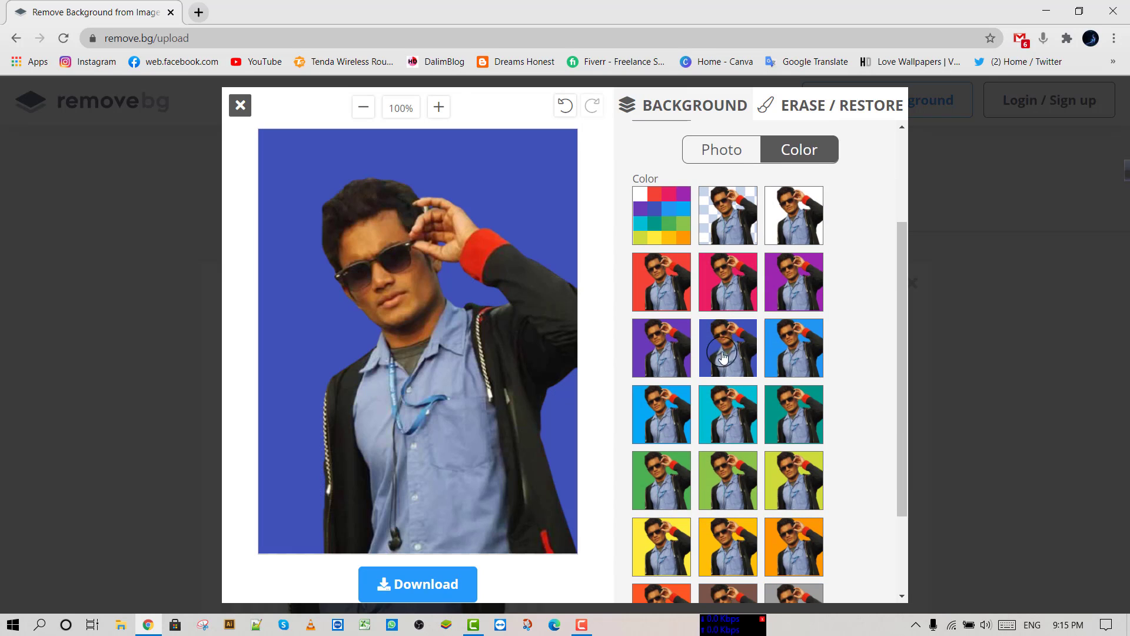
click(676, 351)
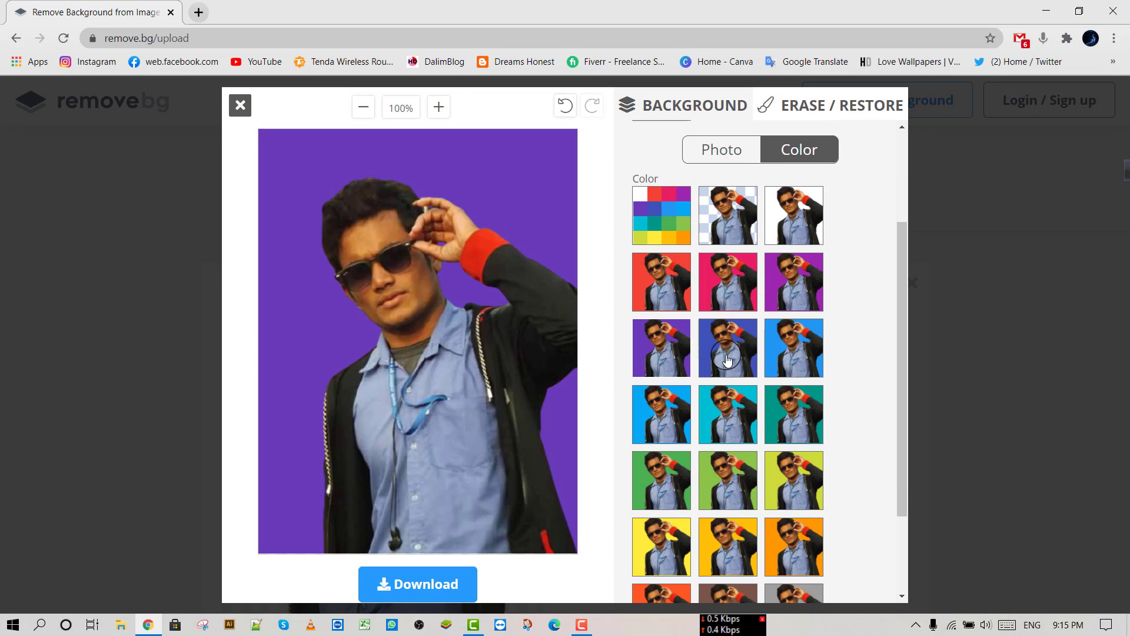
click(679, 421)
click(771, 406)
click(730, 467)
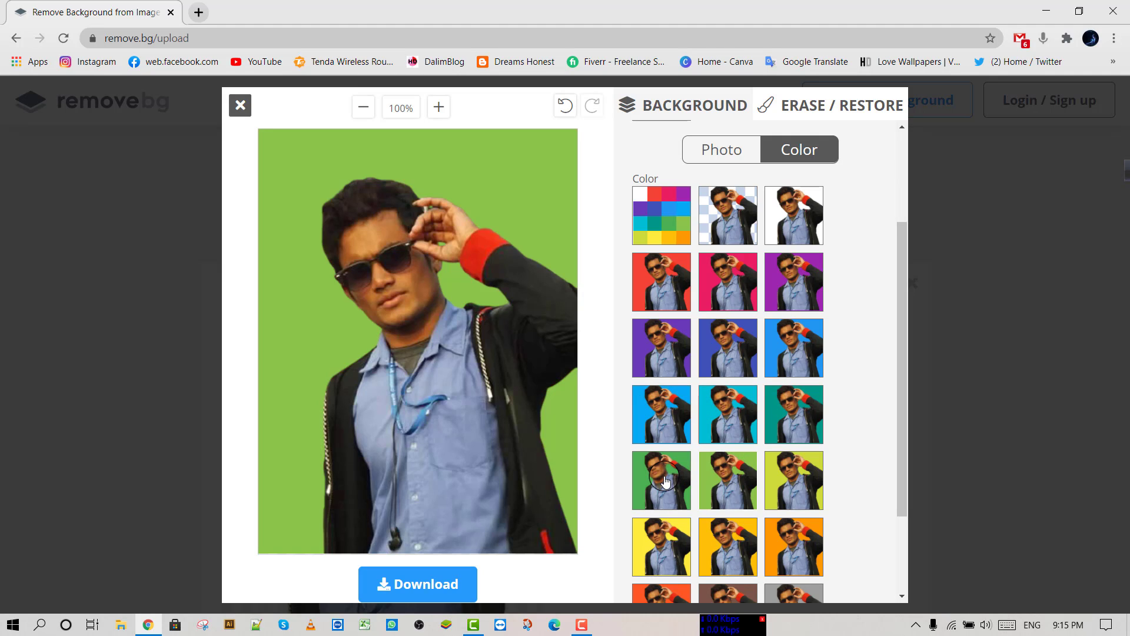
click(664, 479)
click(776, 470)
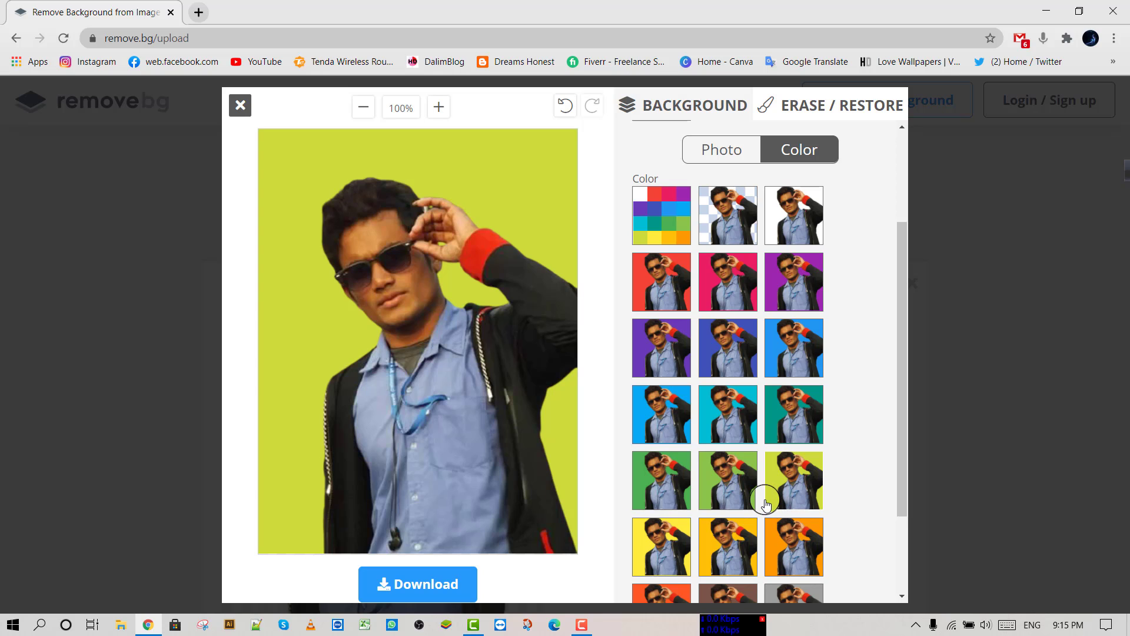
Return to the photo backgrounds and place the portrait on the desert highway with red rocks
scroll(762, 447, down, 2)
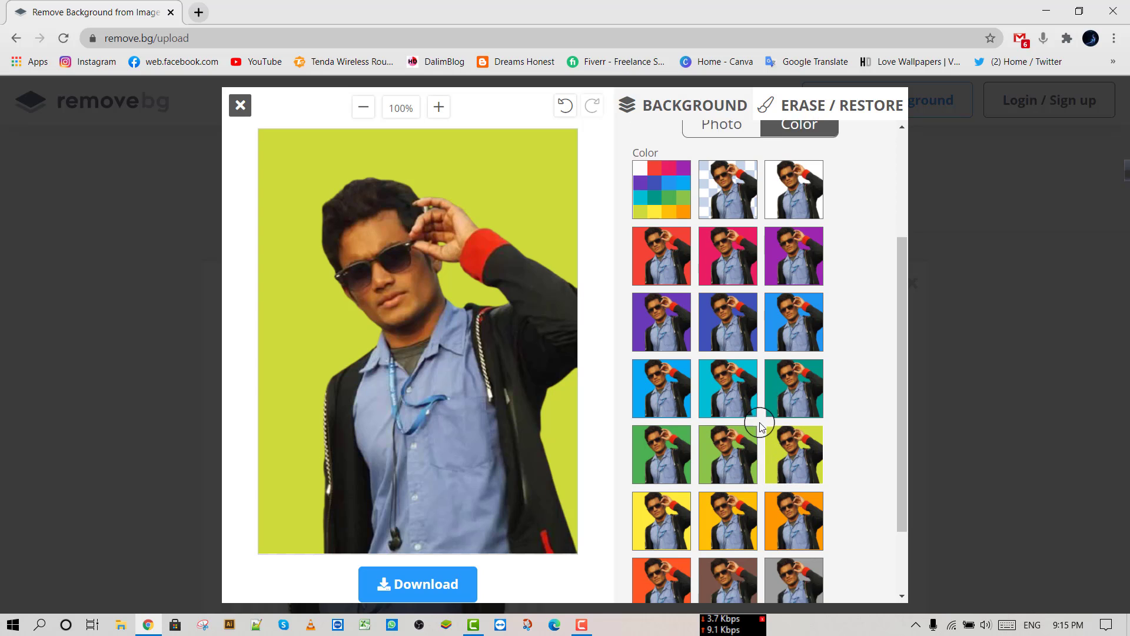
scroll(734, 399, up, 5)
scroll(722, 562, down, 5)
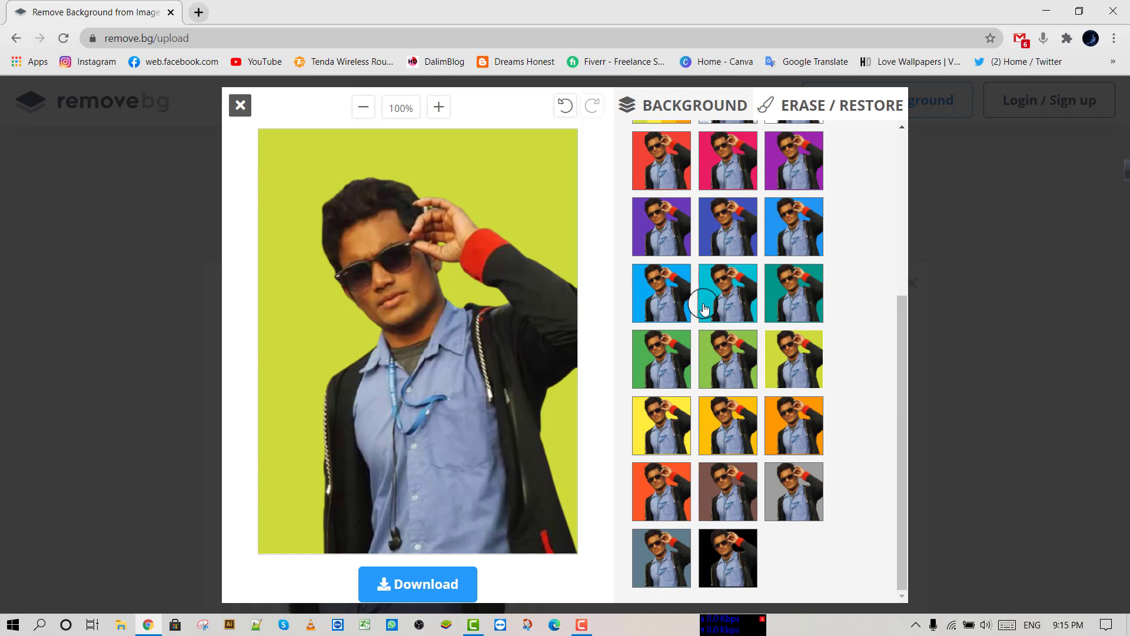
scroll(735, 412, up, 5)
click(730, 295)
scroll(731, 414, down, 10)
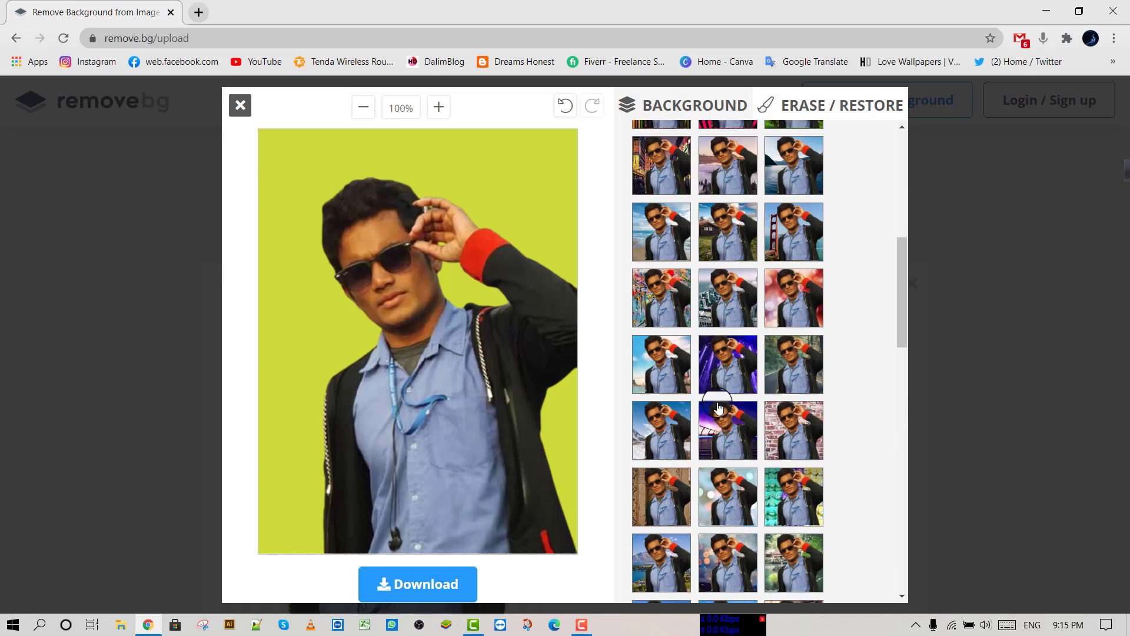
scroll(728, 412, down, 3)
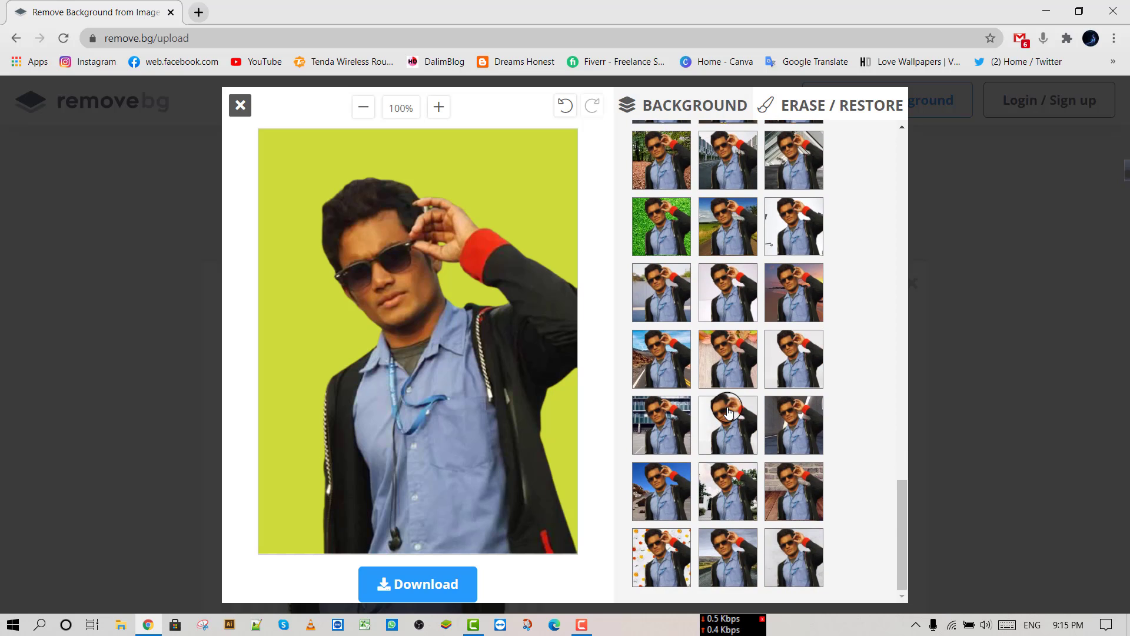
click(676, 413)
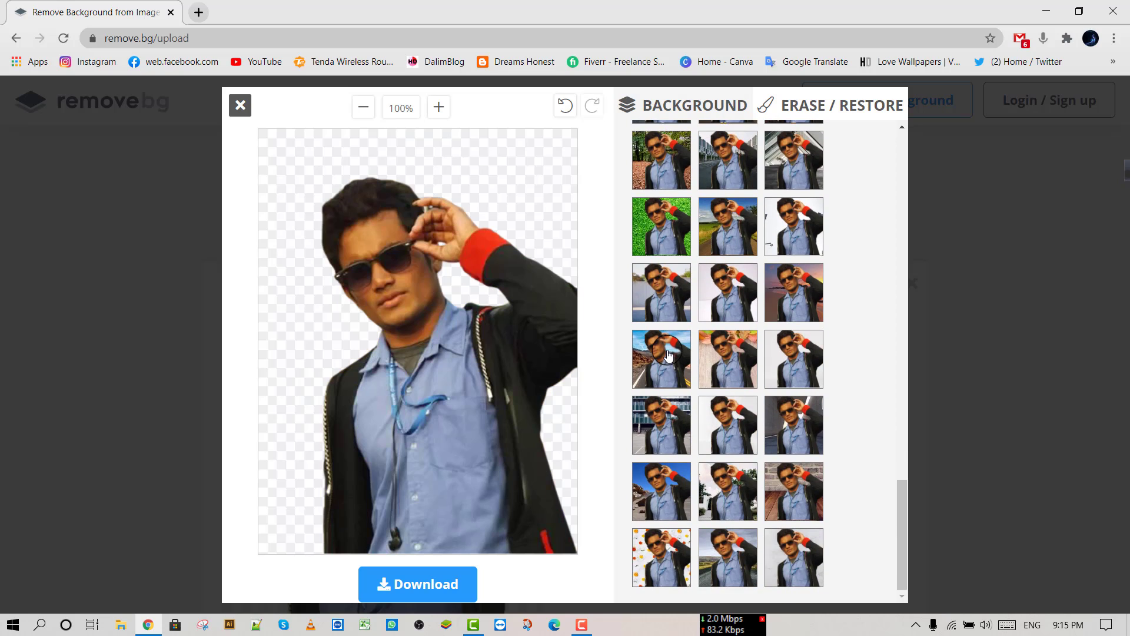
click(668, 353)
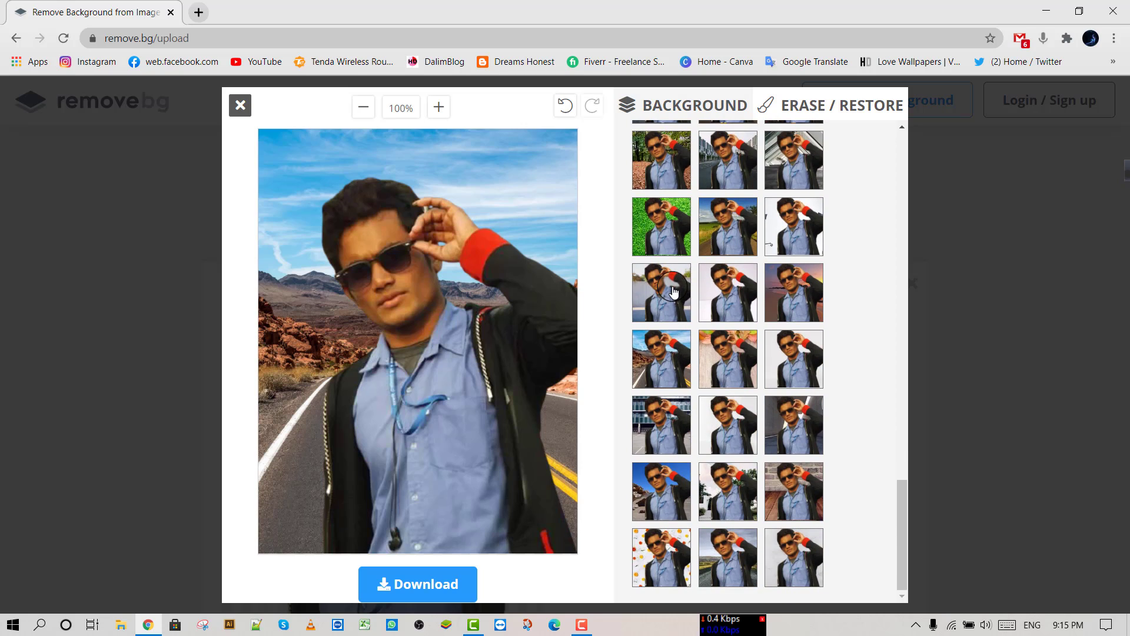
Replace the backdrop with the forest scene whose ground is covered in autumn leaves
click(731, 240)
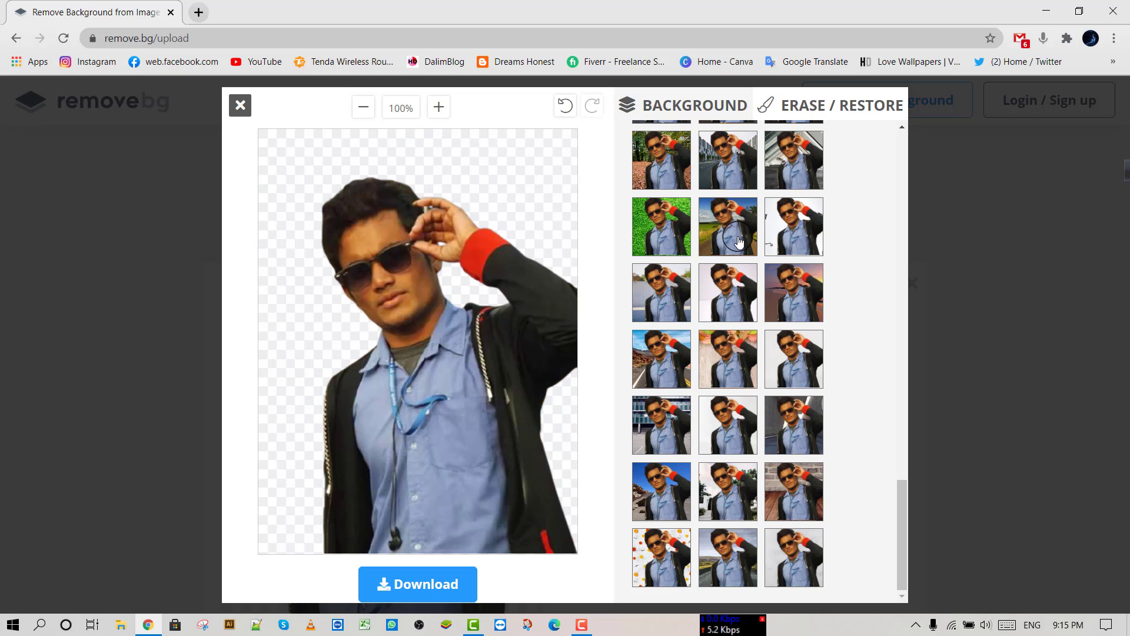
click(660, 161)
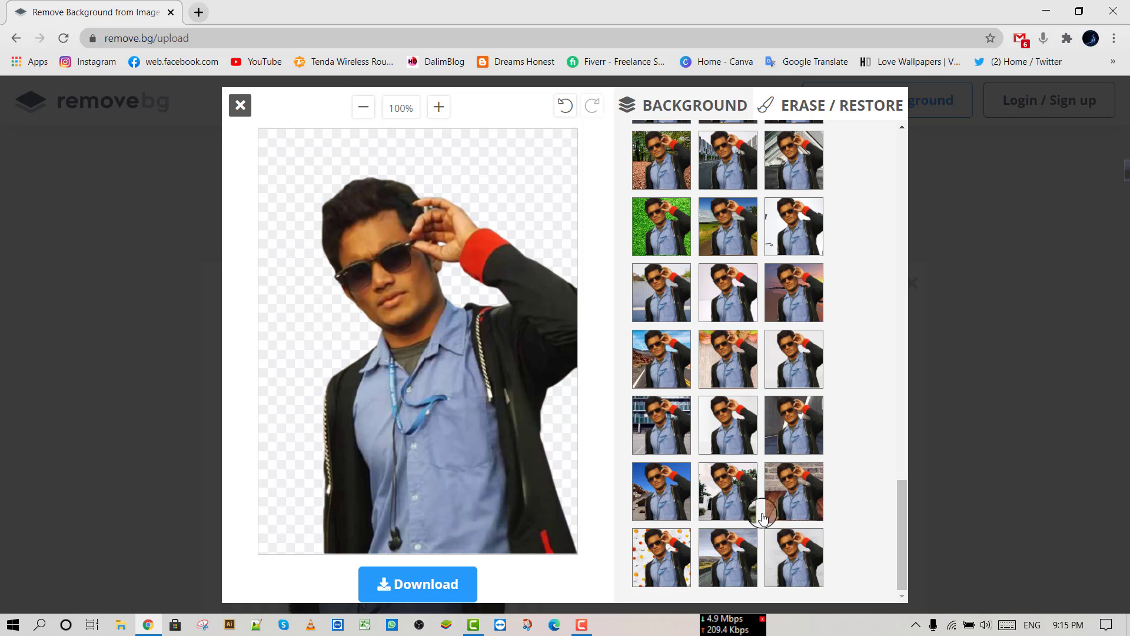
click(752, 482)
click(667, 170)
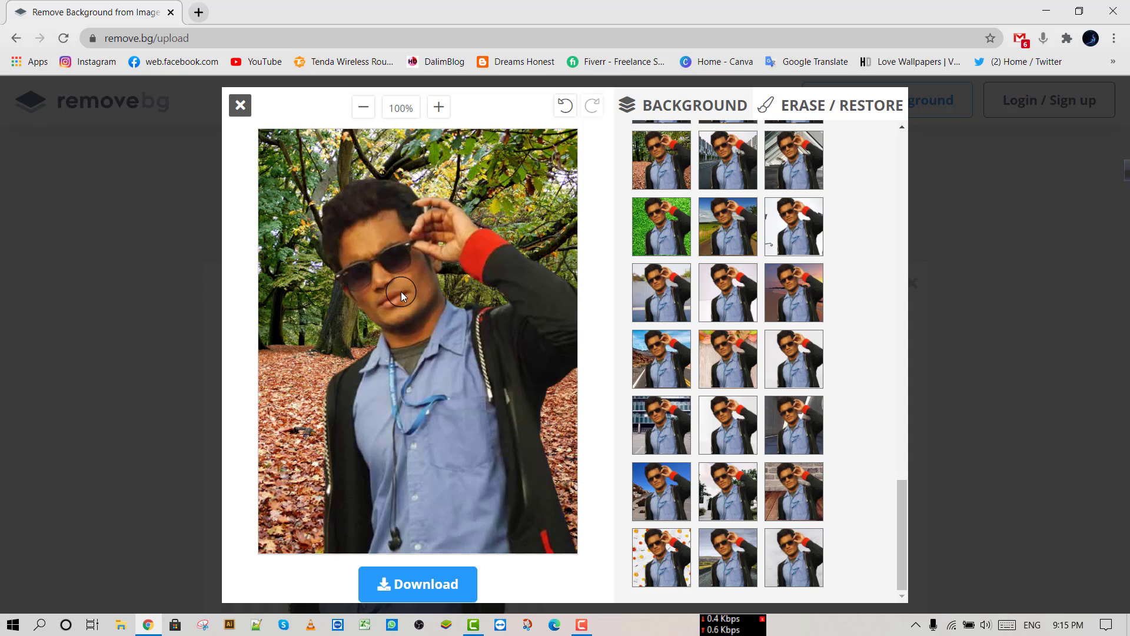
Try the country road, plain white and sunset beach backgrounds, ending on the rocky desert under a blue sky
click(741, 234)
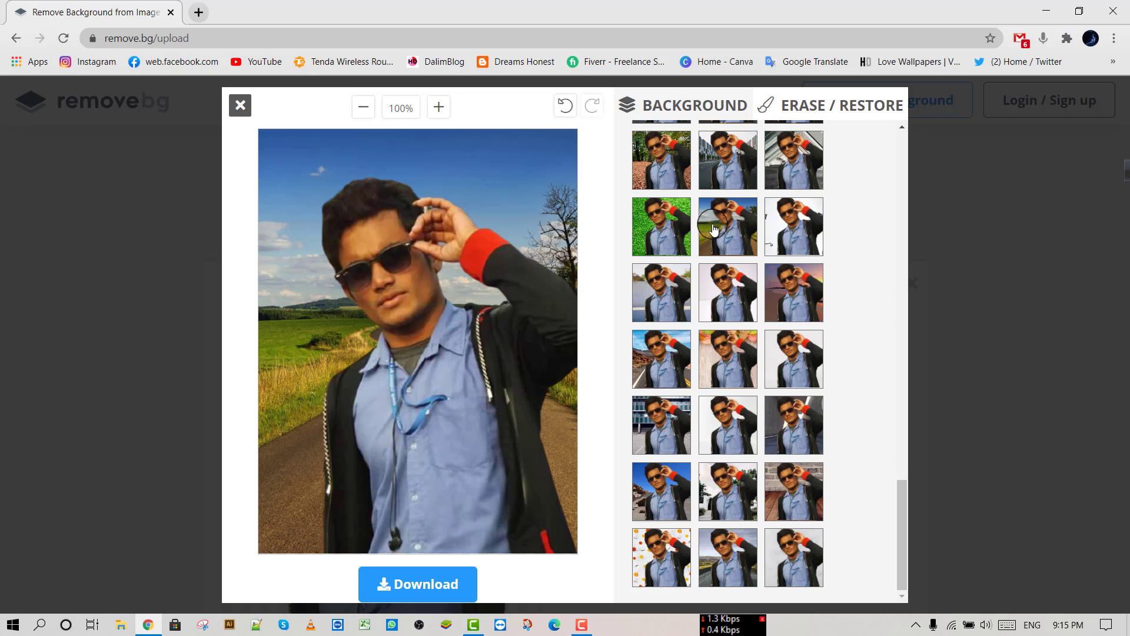
click(797, 238)
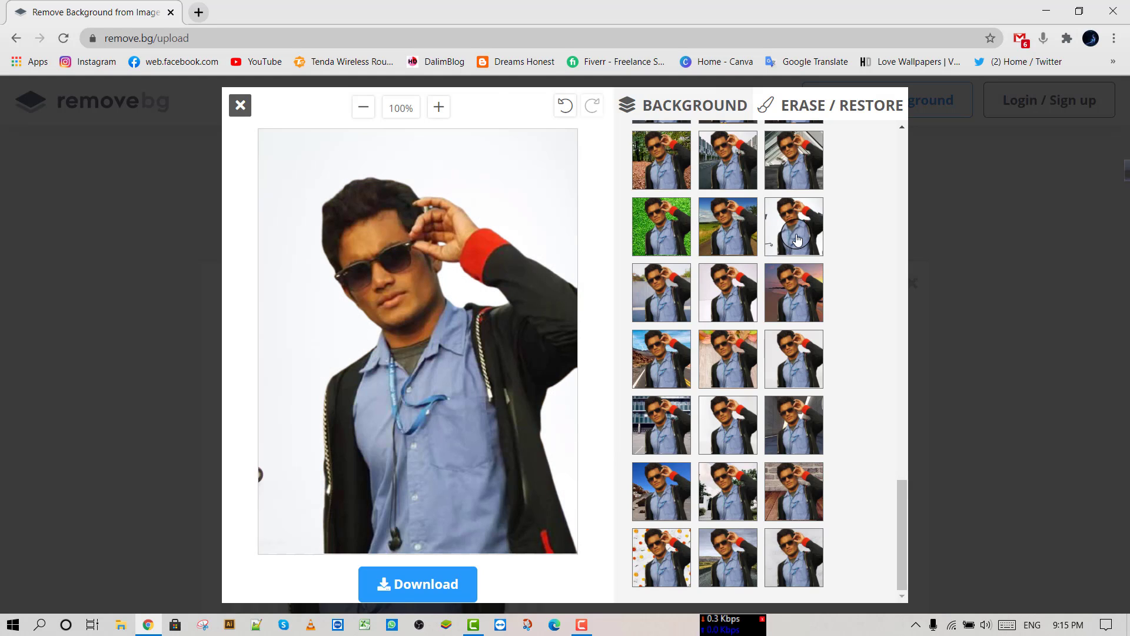
click(786, 293)
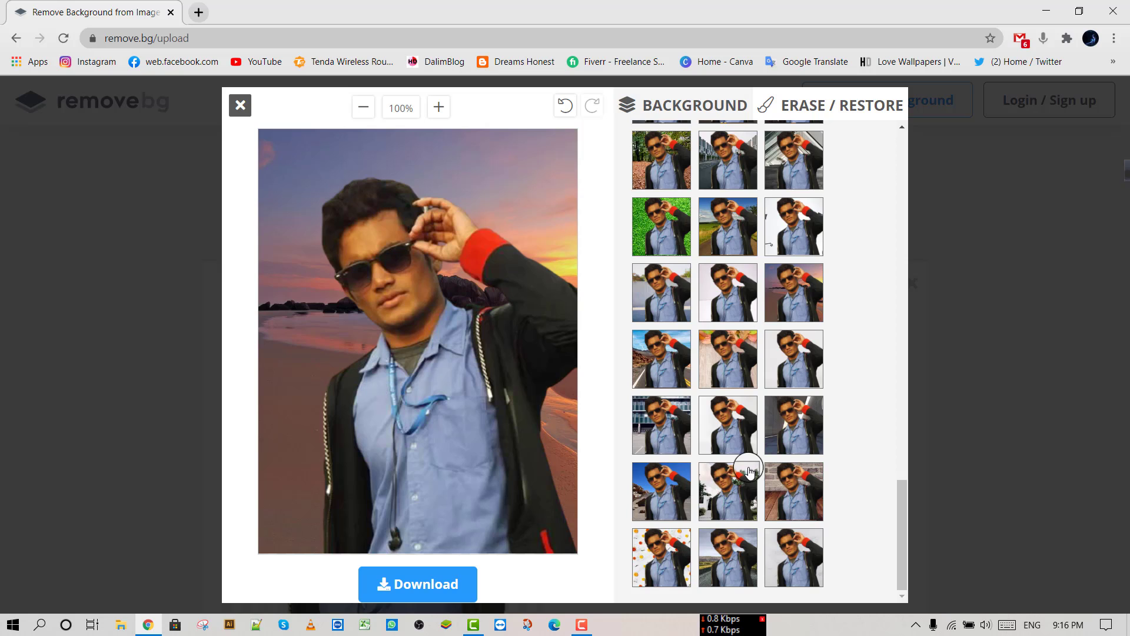
click(719, 480)
click(660, 489)
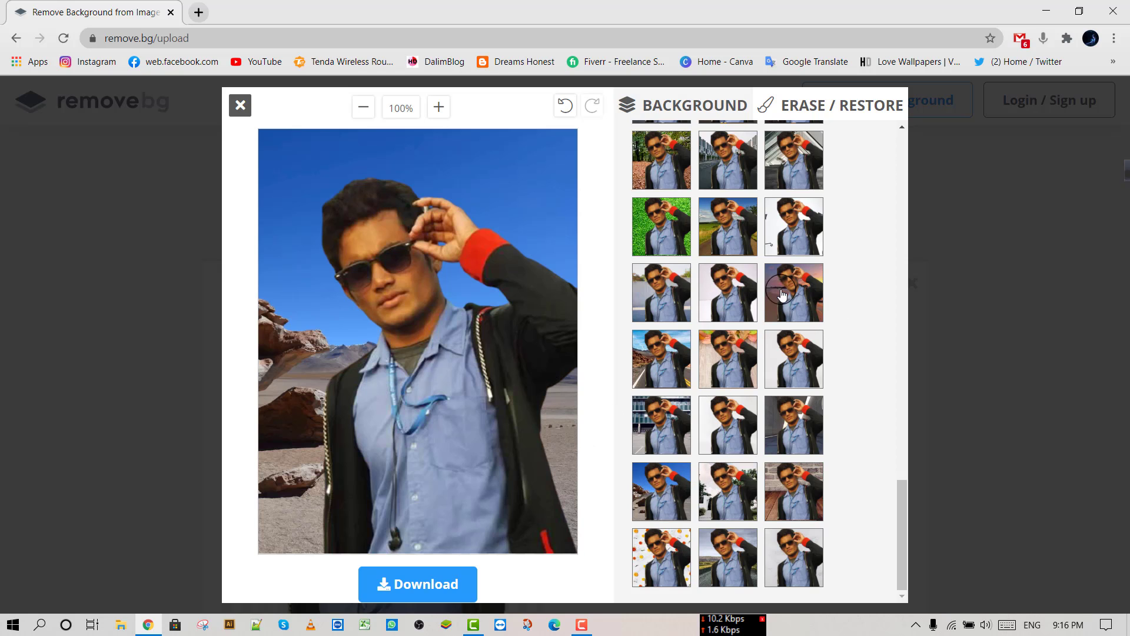
Try the dark parking garage backdrop and switch to the city street between tall buildings
scroll(729, 329, up, 6)
click(722, 346)
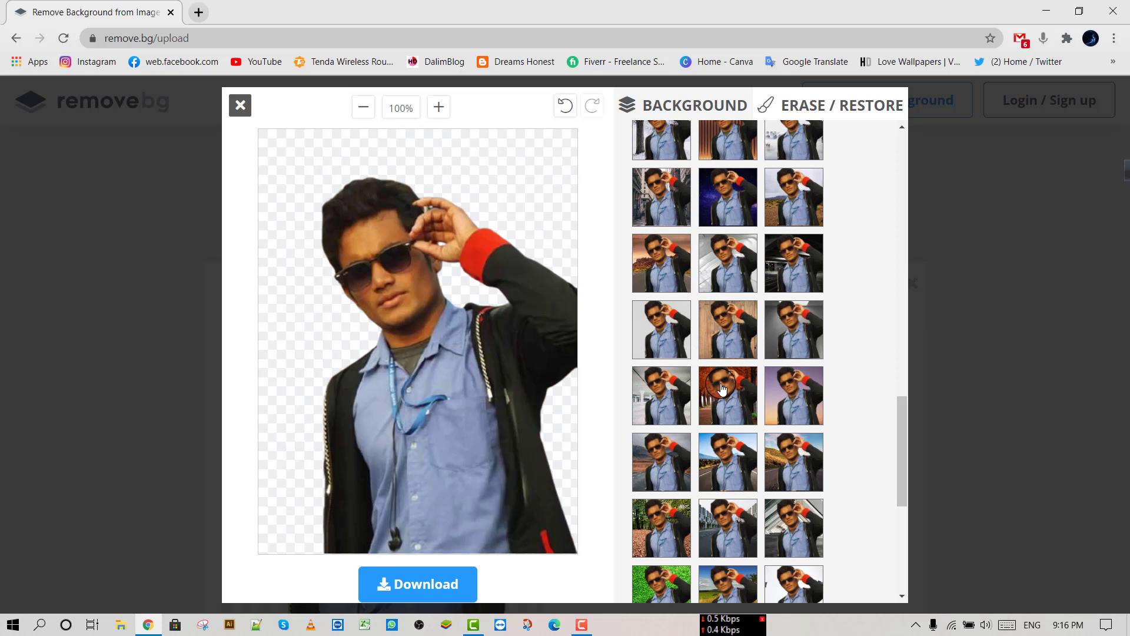
click(677, 391)
click(773, 262)
click(785, 268)
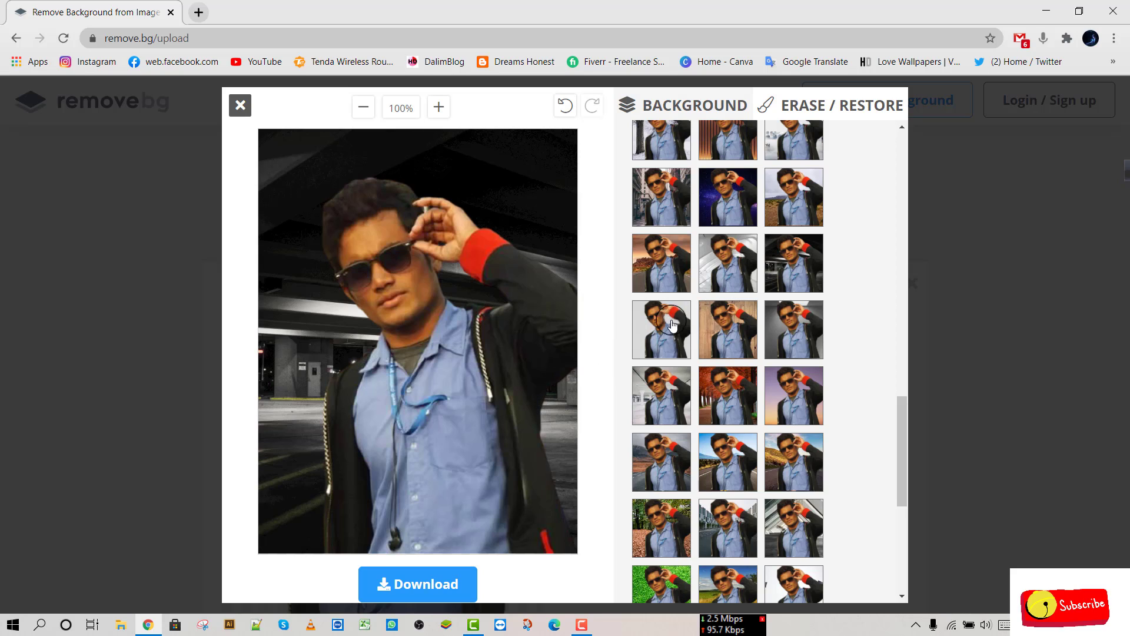
click(703, 241)
scroll(704, 244, up, 1)
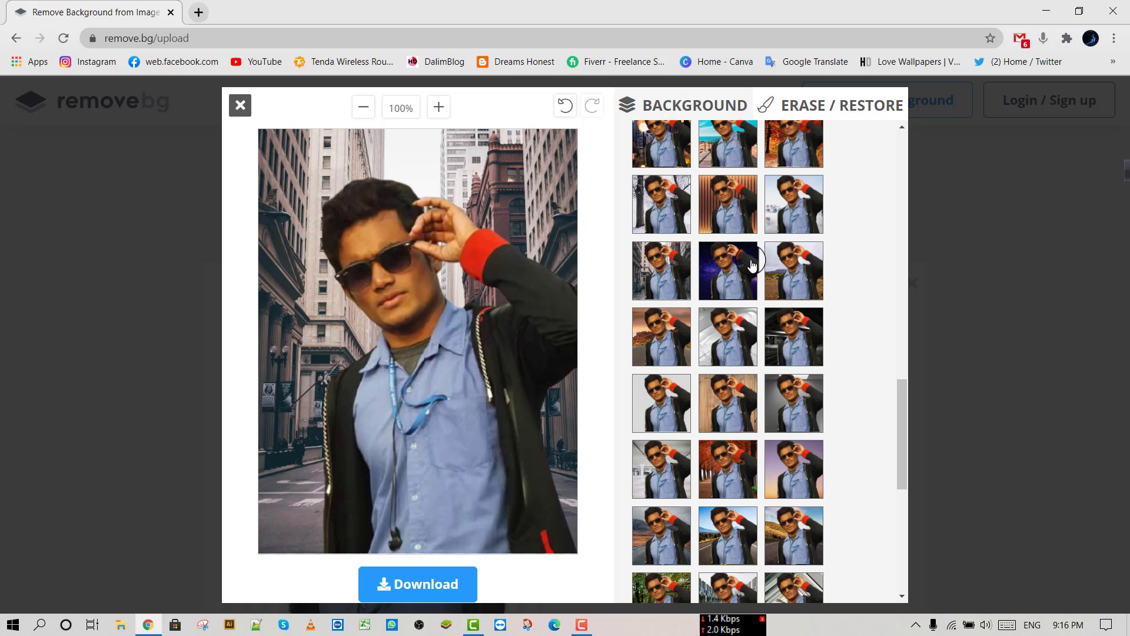
Try the desert scrubland and wooden slat backgrounds, ending on the seaside boardwalk with a bench under a turquoise sky
click(770, 268)
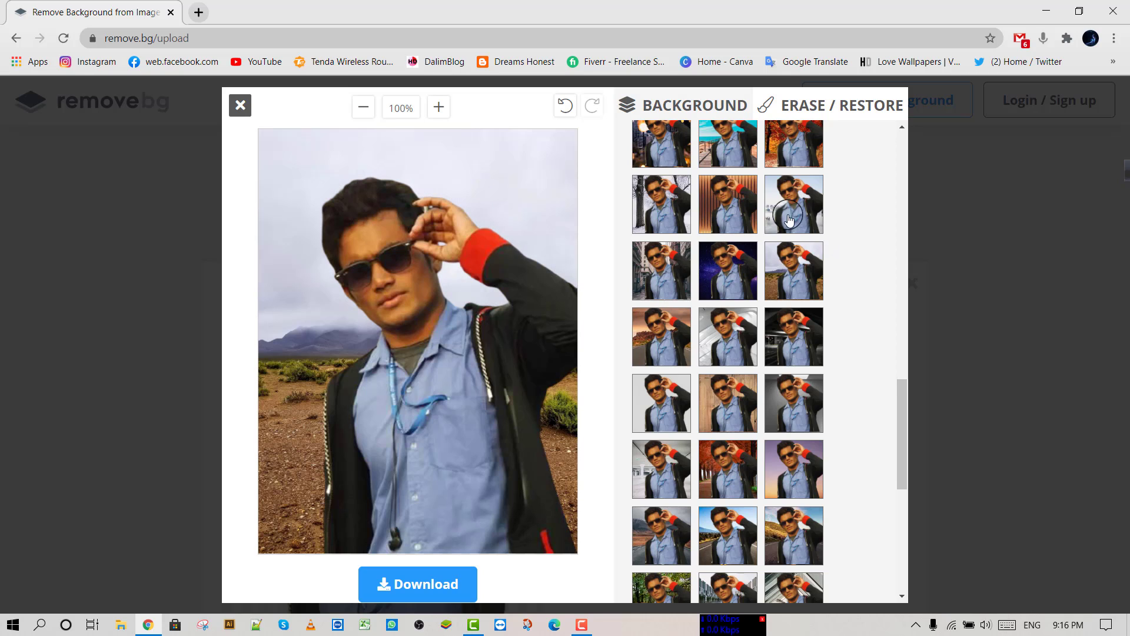
scroll(723, 265, up, 3)
click(723, 363)
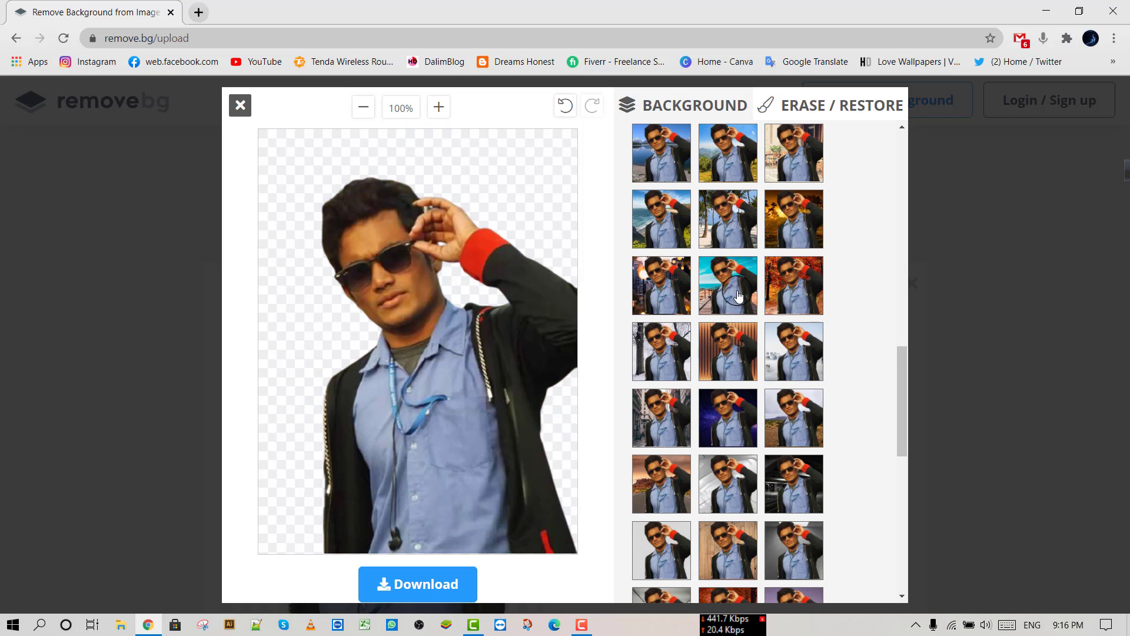
click(739, 294)
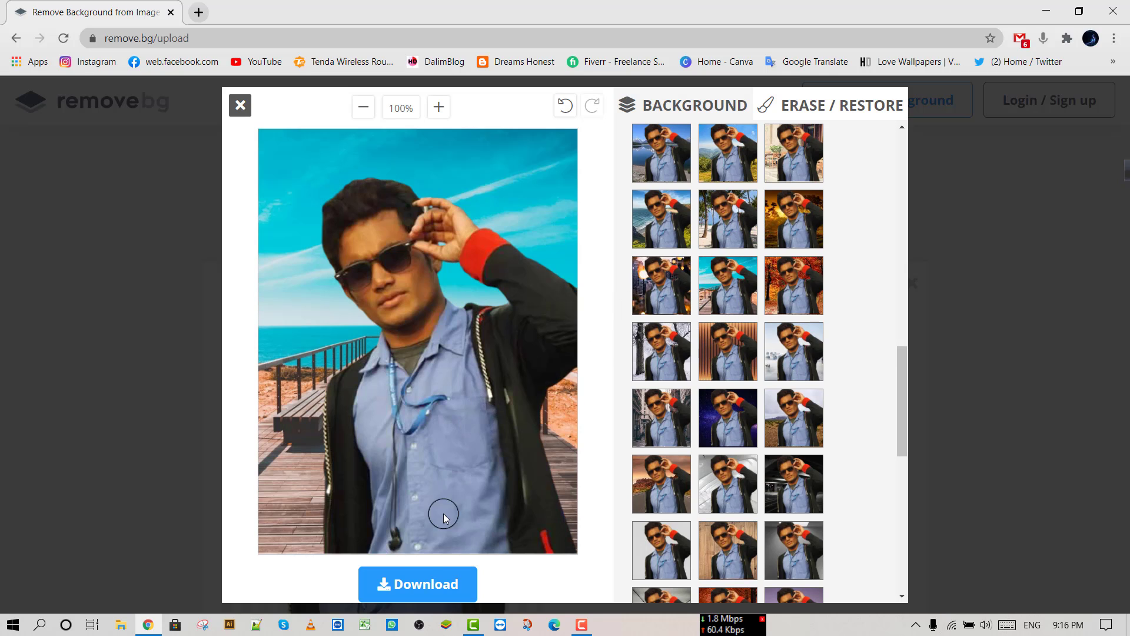
Download the portrait with the seaside boardwalk background and view the saved PNG in Photos before returning to the background editor
click(415, 583)
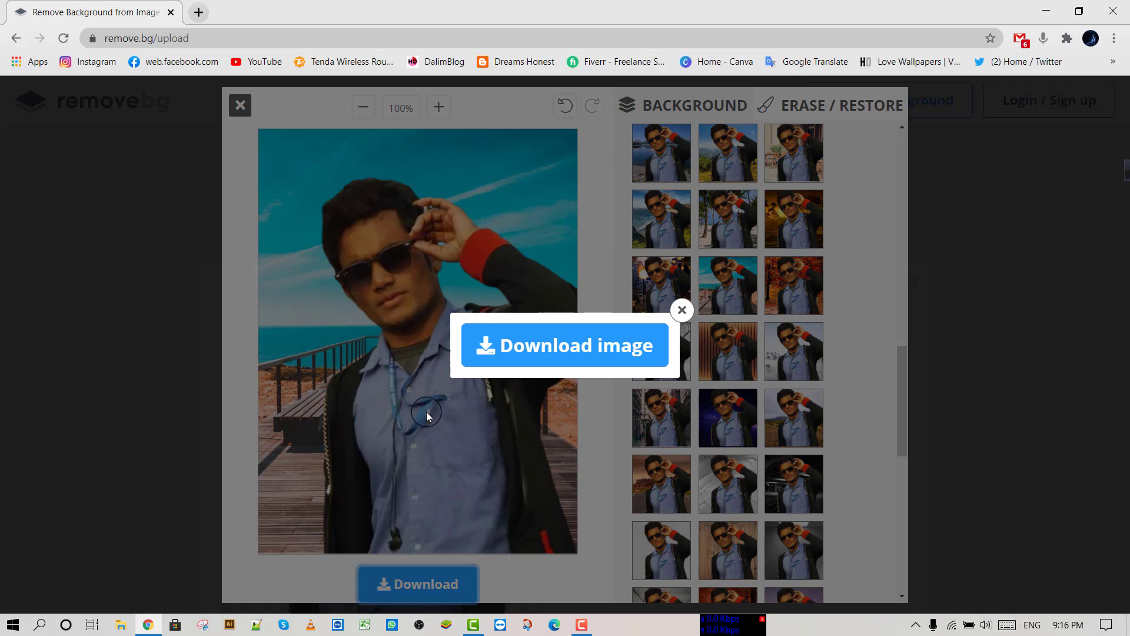
click(570, 334)
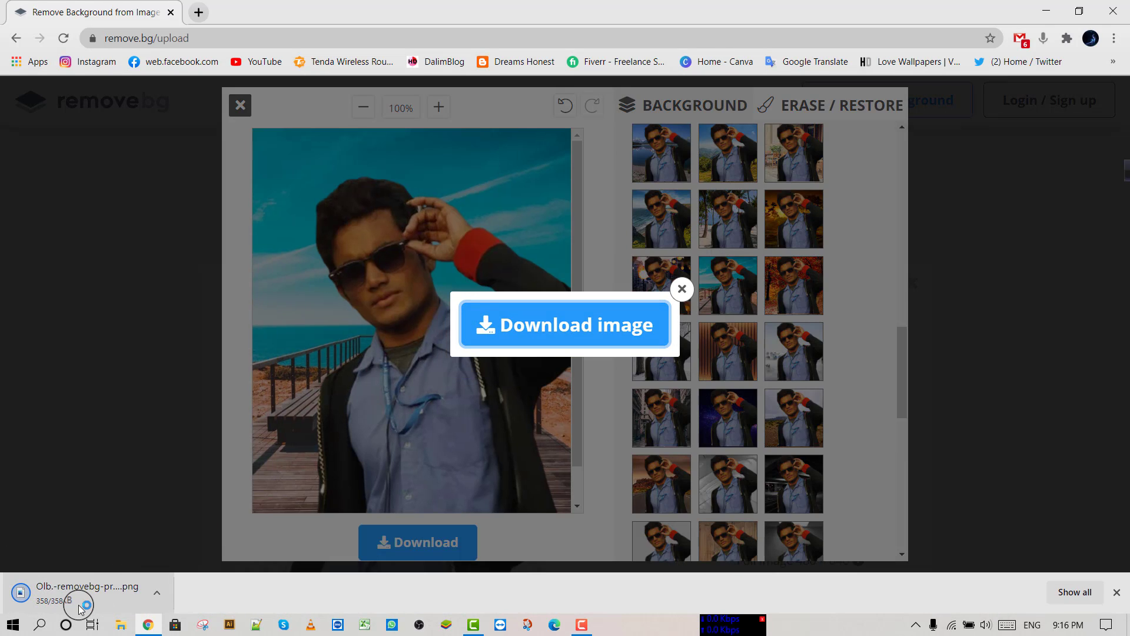
click(81, 605)
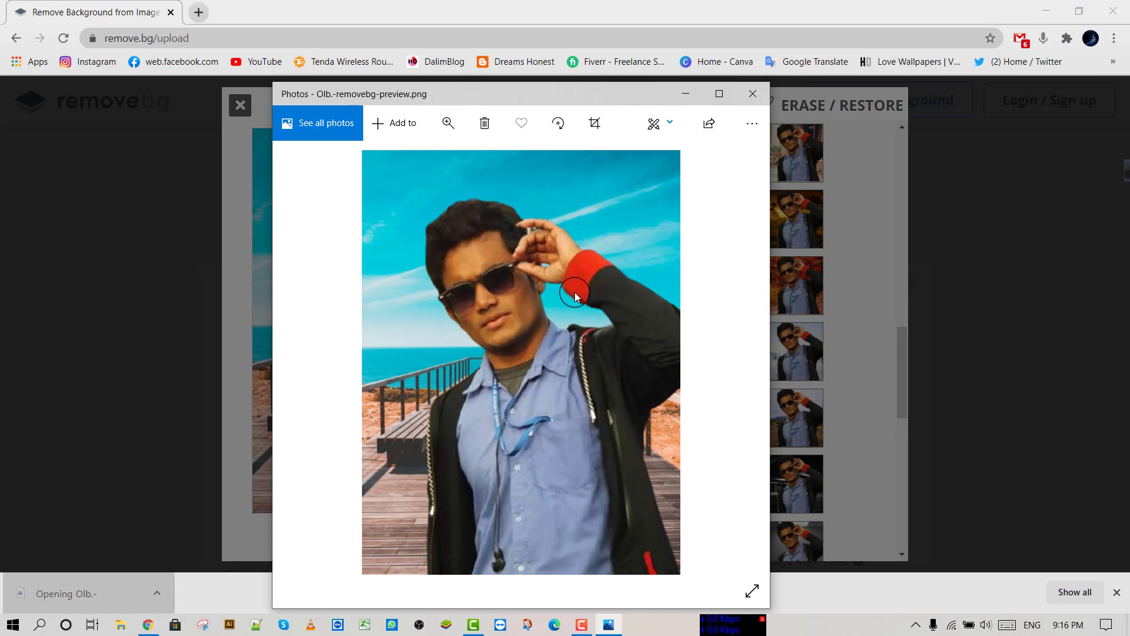
click(753, 94)
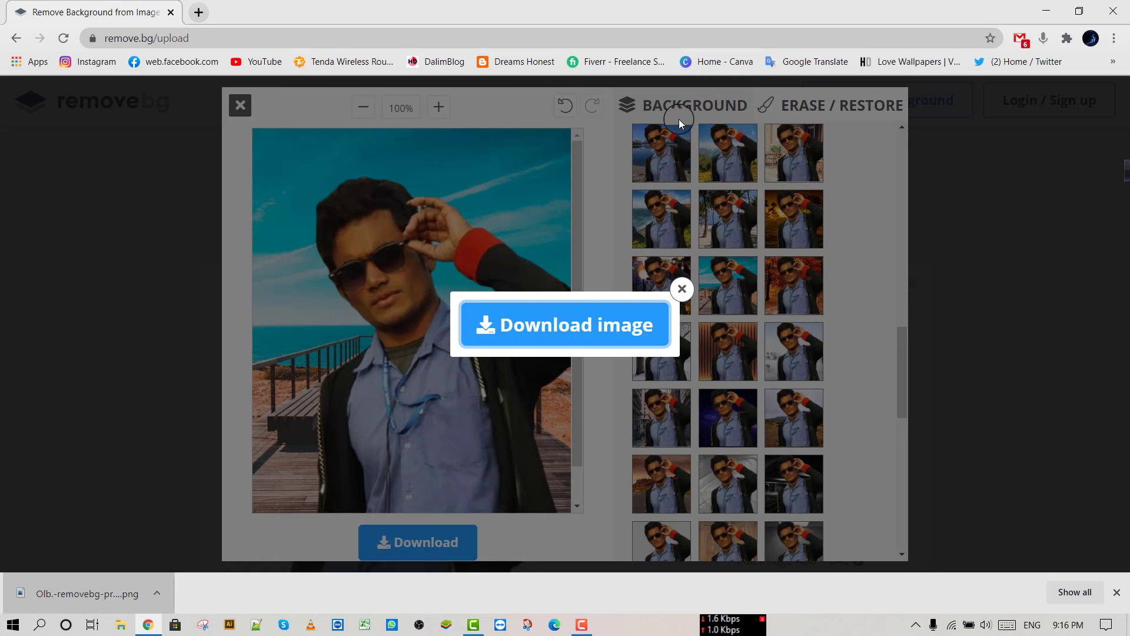
click(681, 309)
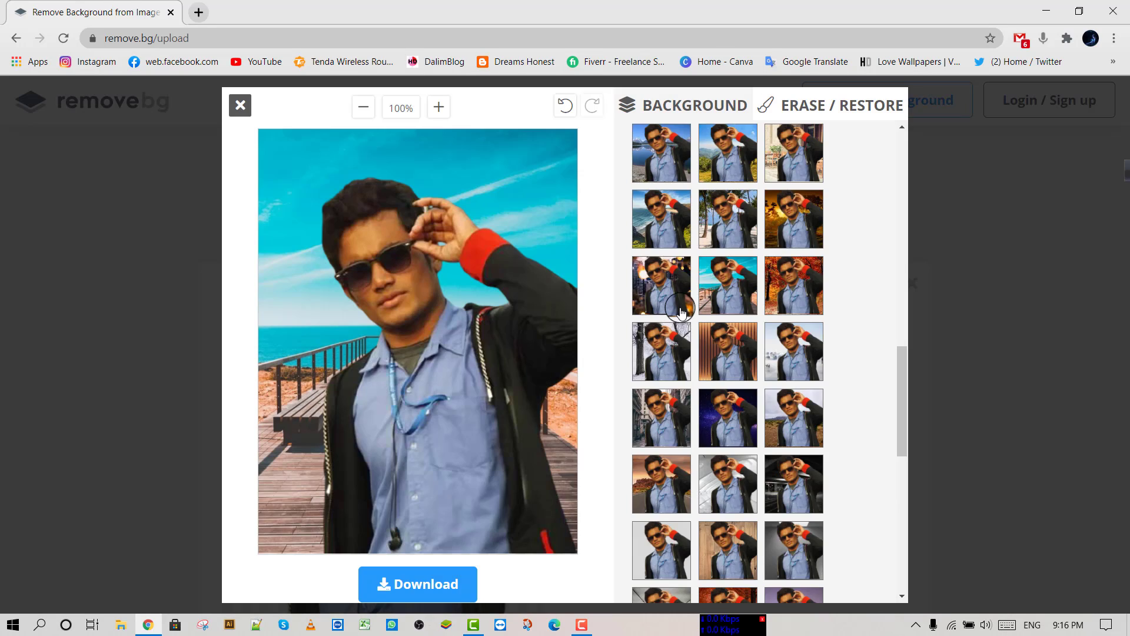